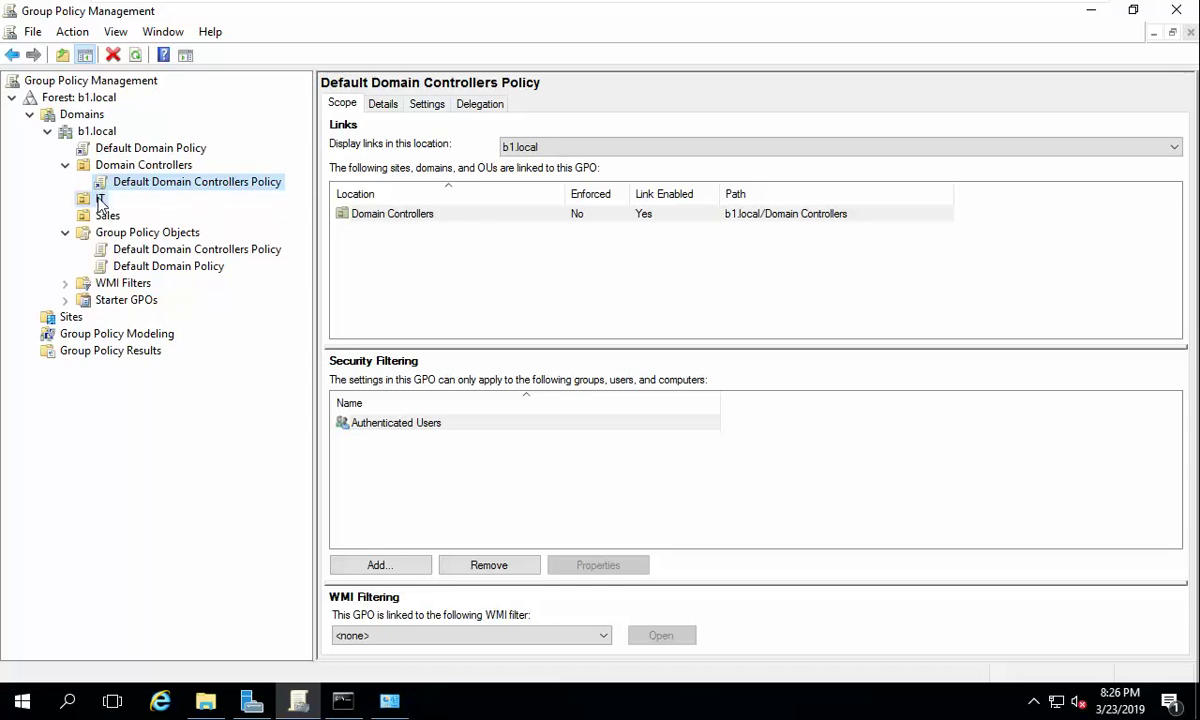
# - Review the policies linked to the IT and Sales organizational units, the Group Policy Objects container, and the office_share folder
pyautogui.click(98, 199)
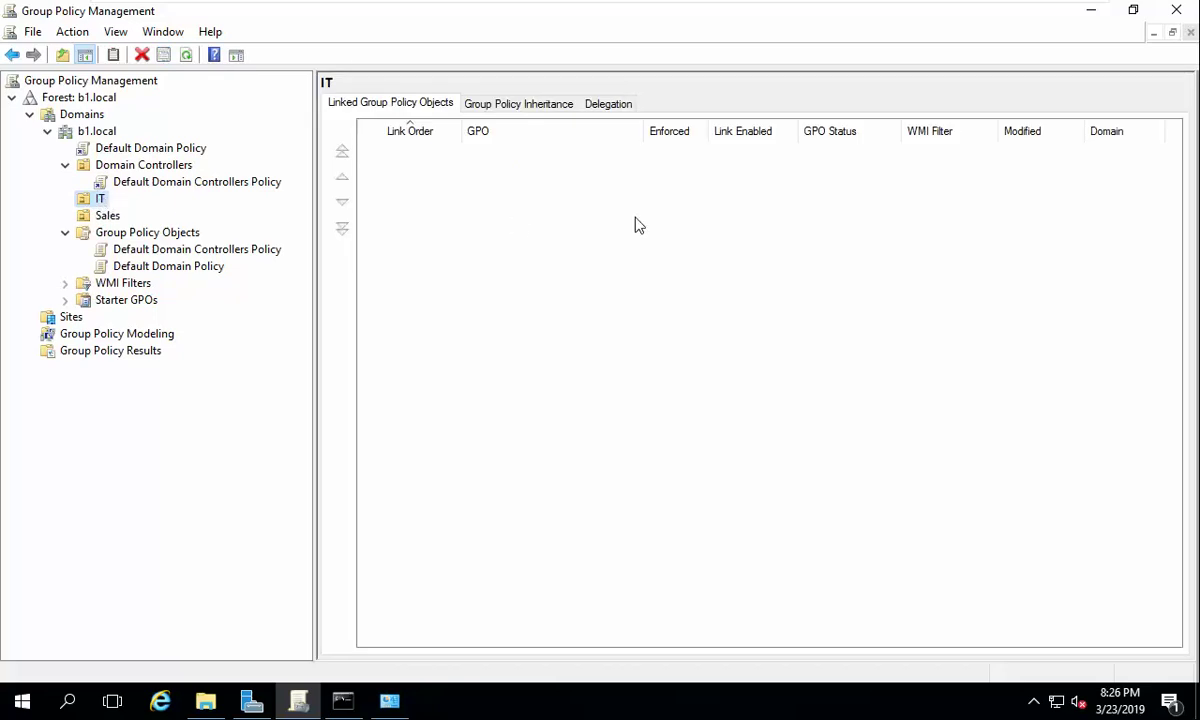
pyautogui.click(222, 708)
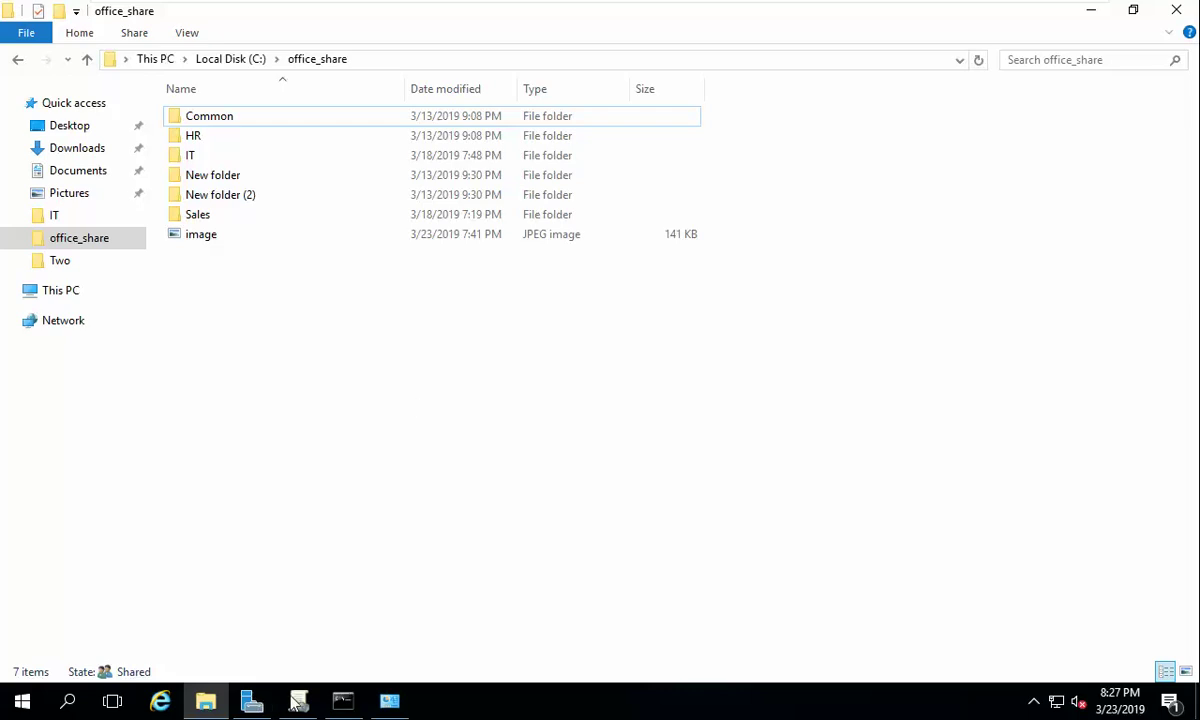
pyautogui.moveTo(297, 700)
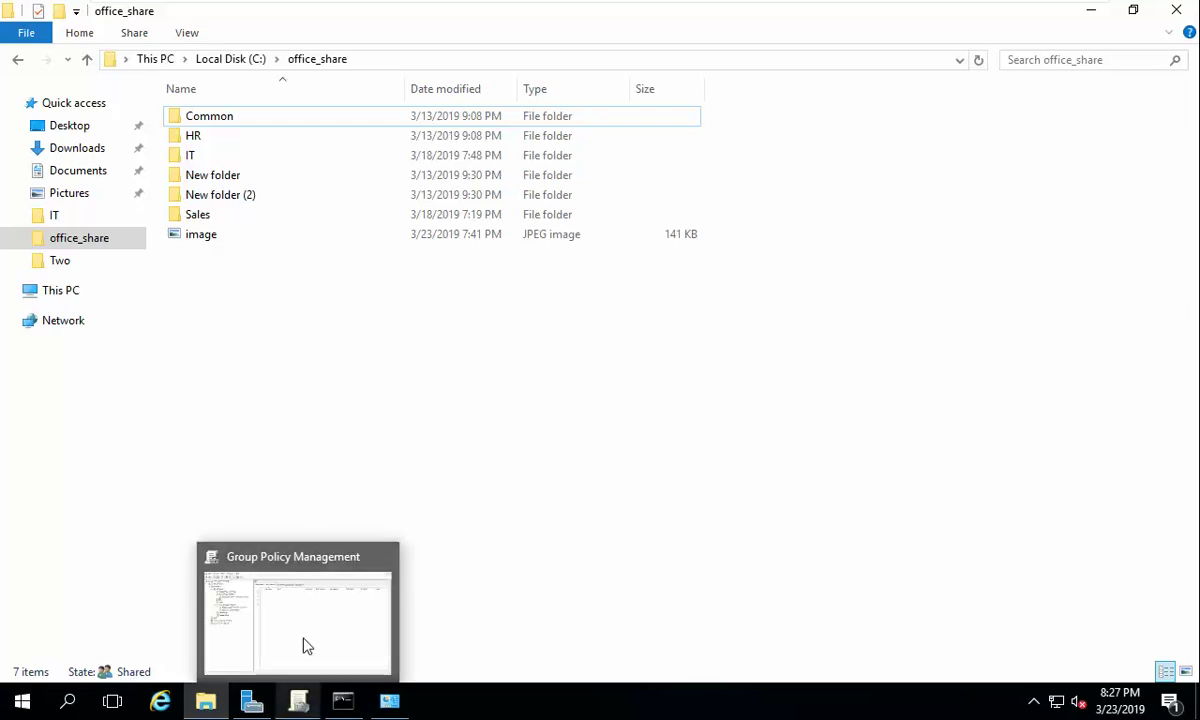
pyautogui.click(307, 645)
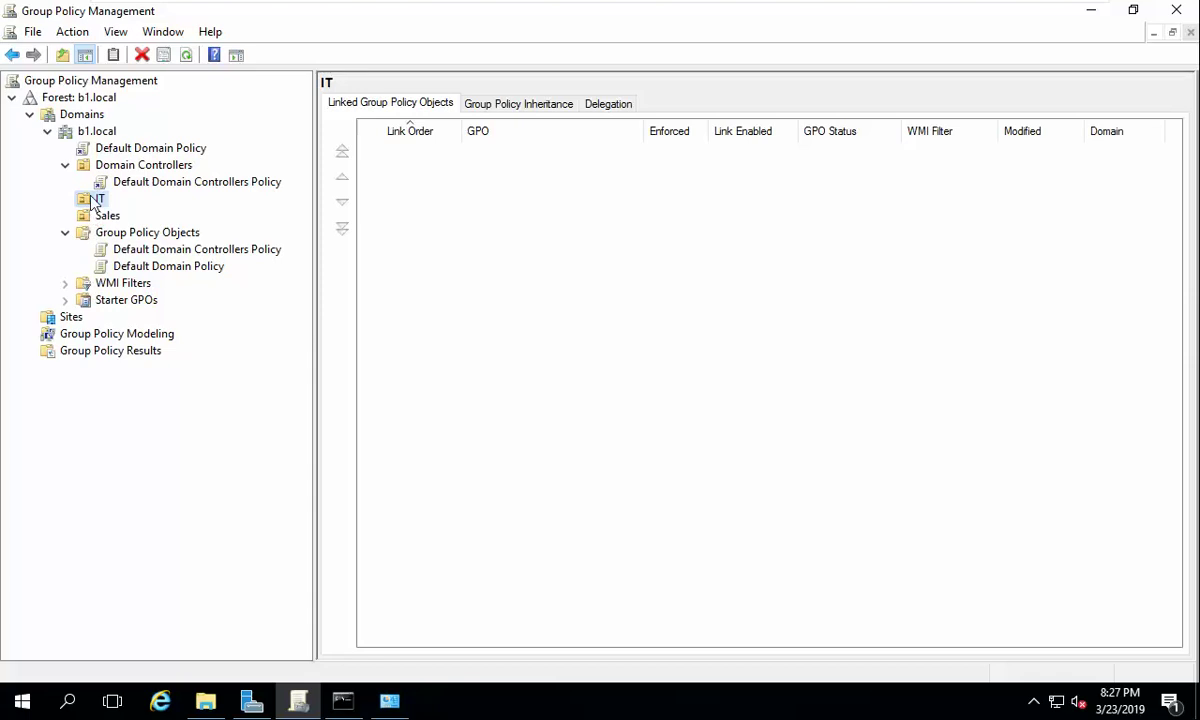
pyautogui.click(100, 232)
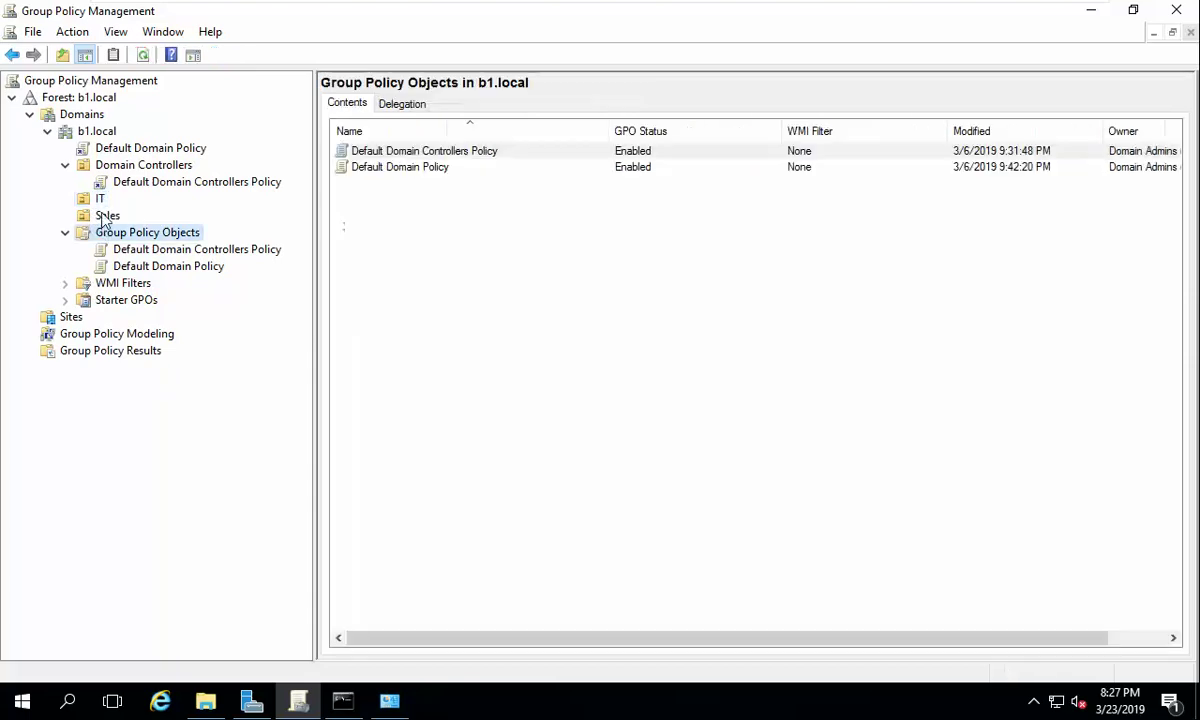
pyautogui.click(105, 216)
pyautogui.click(102, 203)
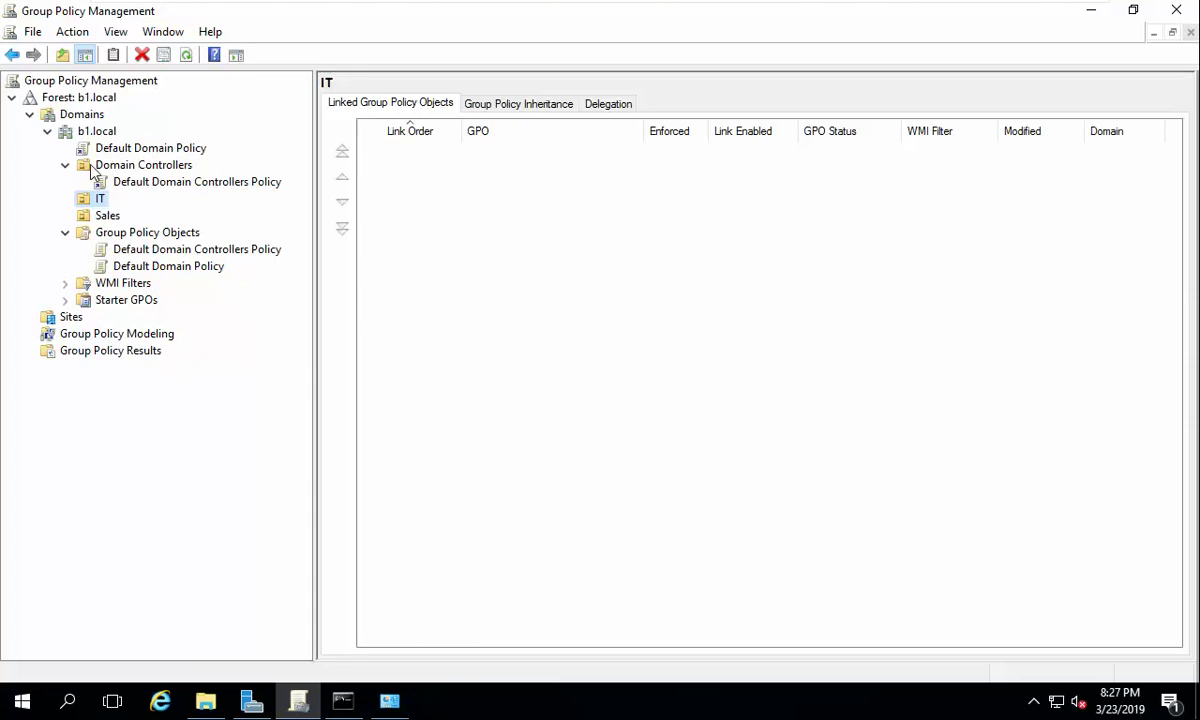
# - Open Active Directory Users and Computers from Server Manager and review the members of the IT and Sales organizational units
pyautogui.click(251, 700)
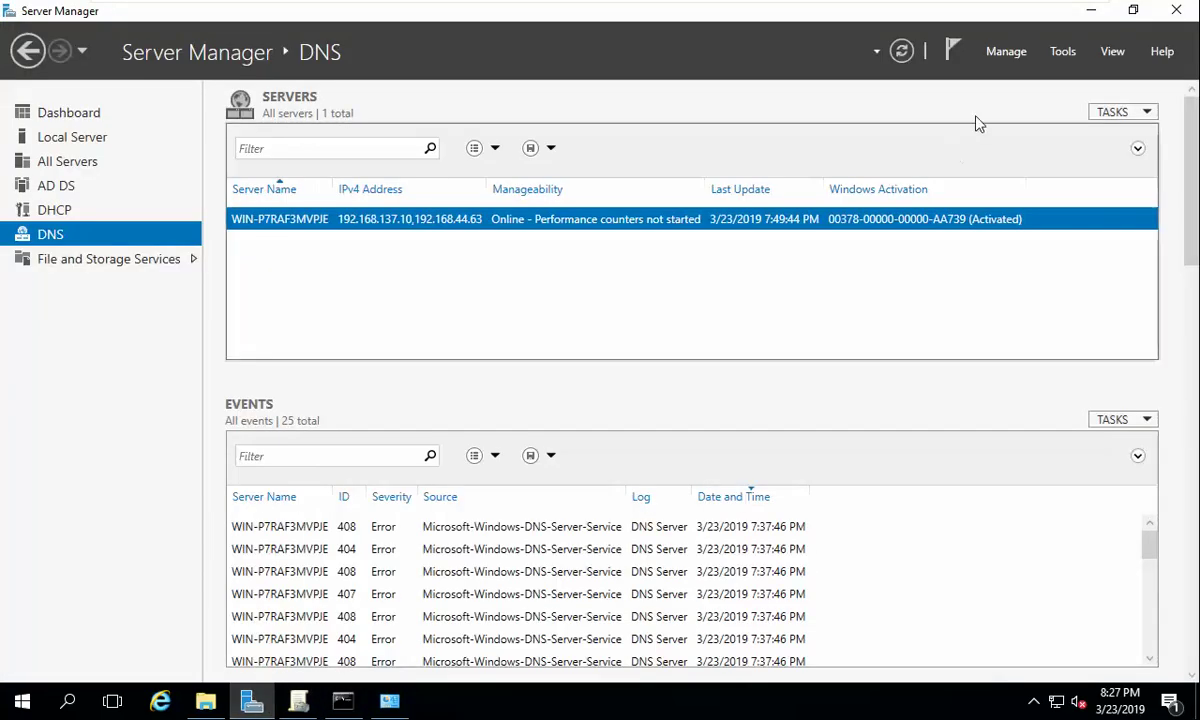
pyautogui.click(1062, 51)
pyautogui.click(1028, 155)
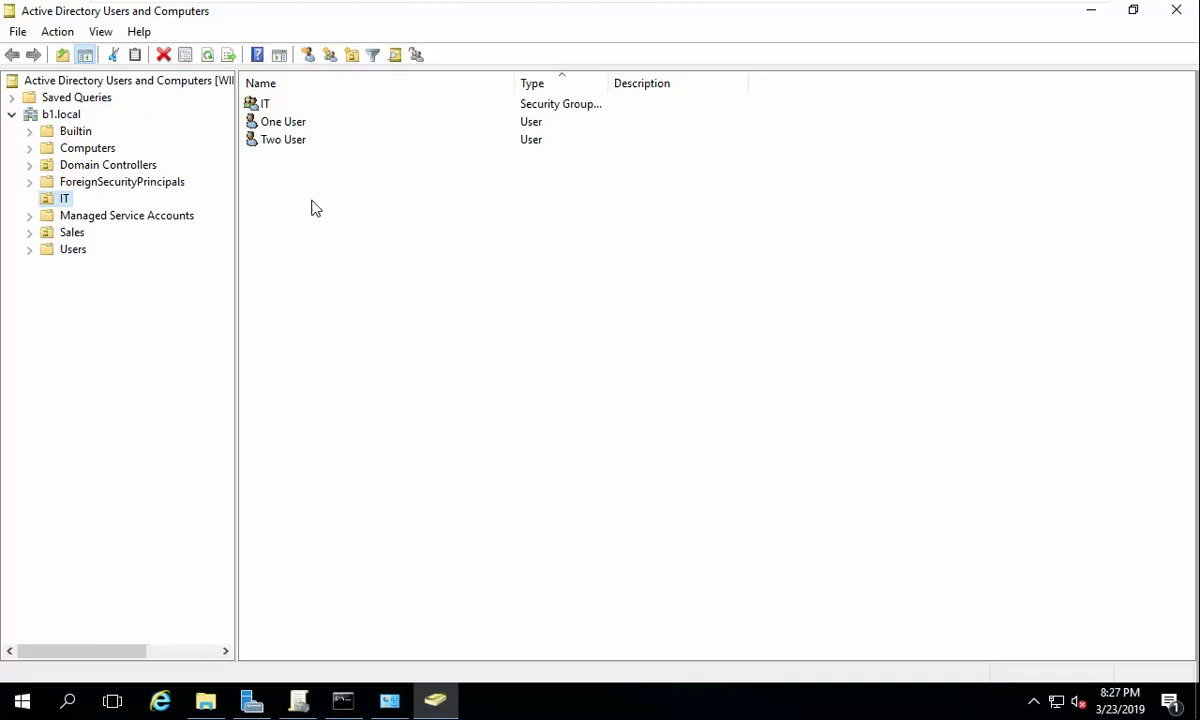
pyautogui.click(265, 110)
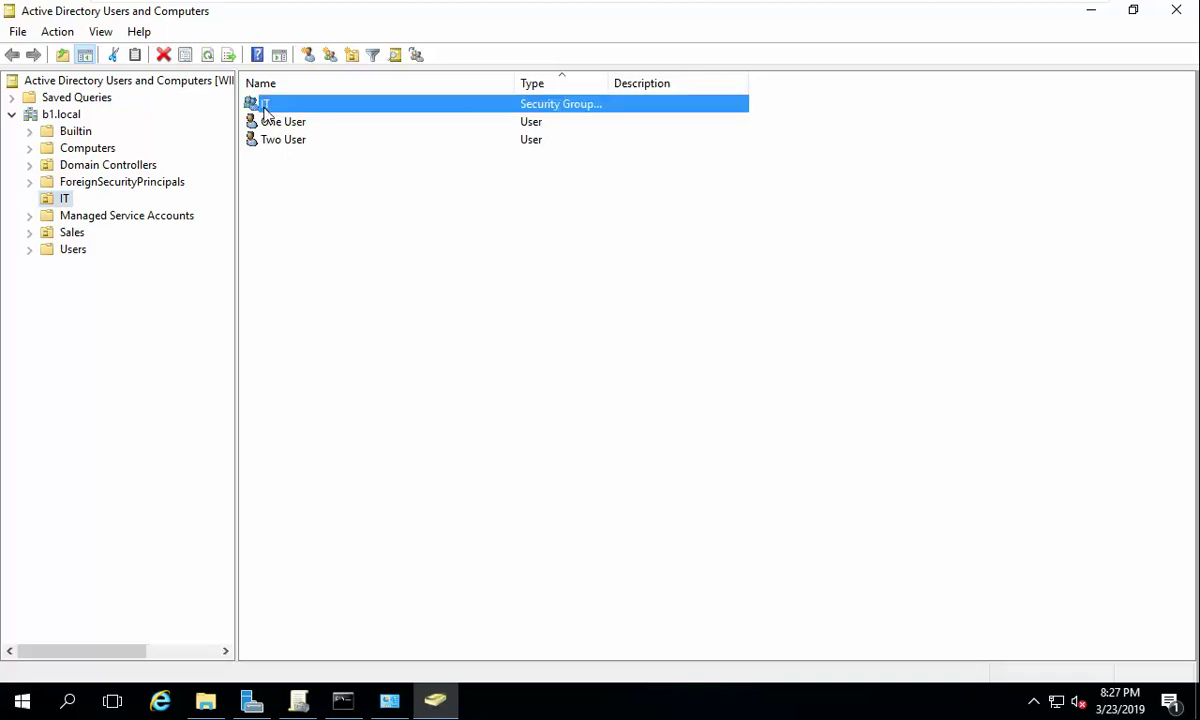
pyautogui.click(68, 234)
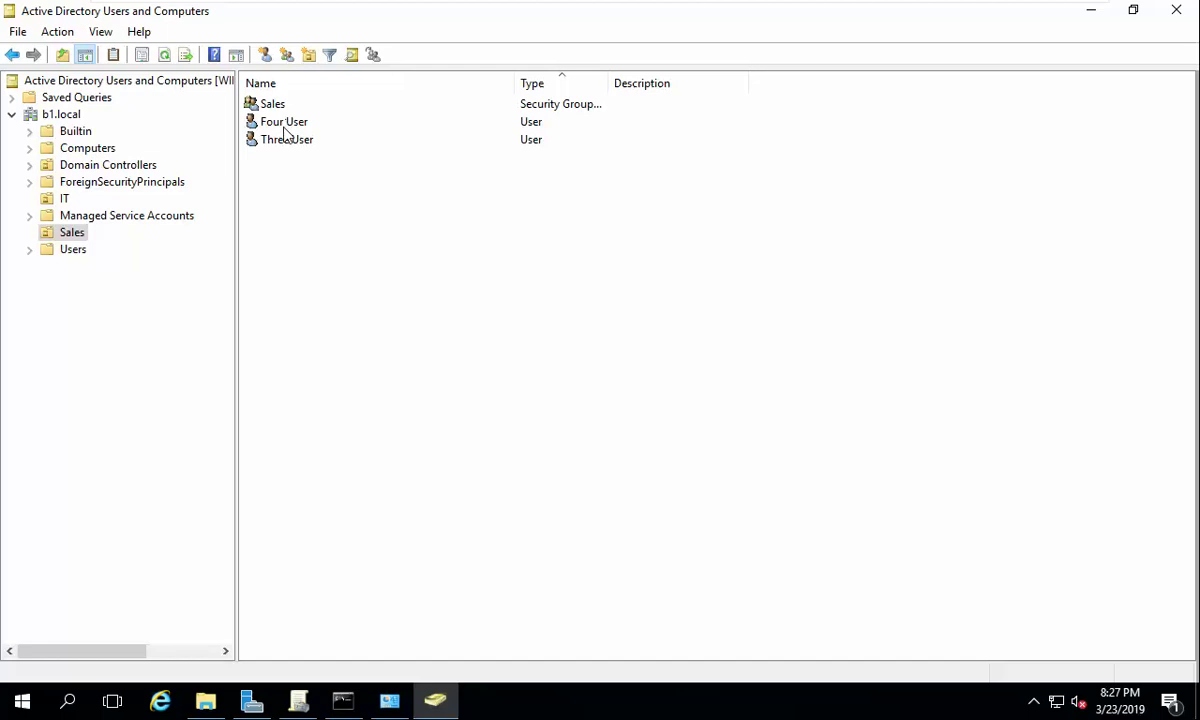
pyautogui.click(70, 198)
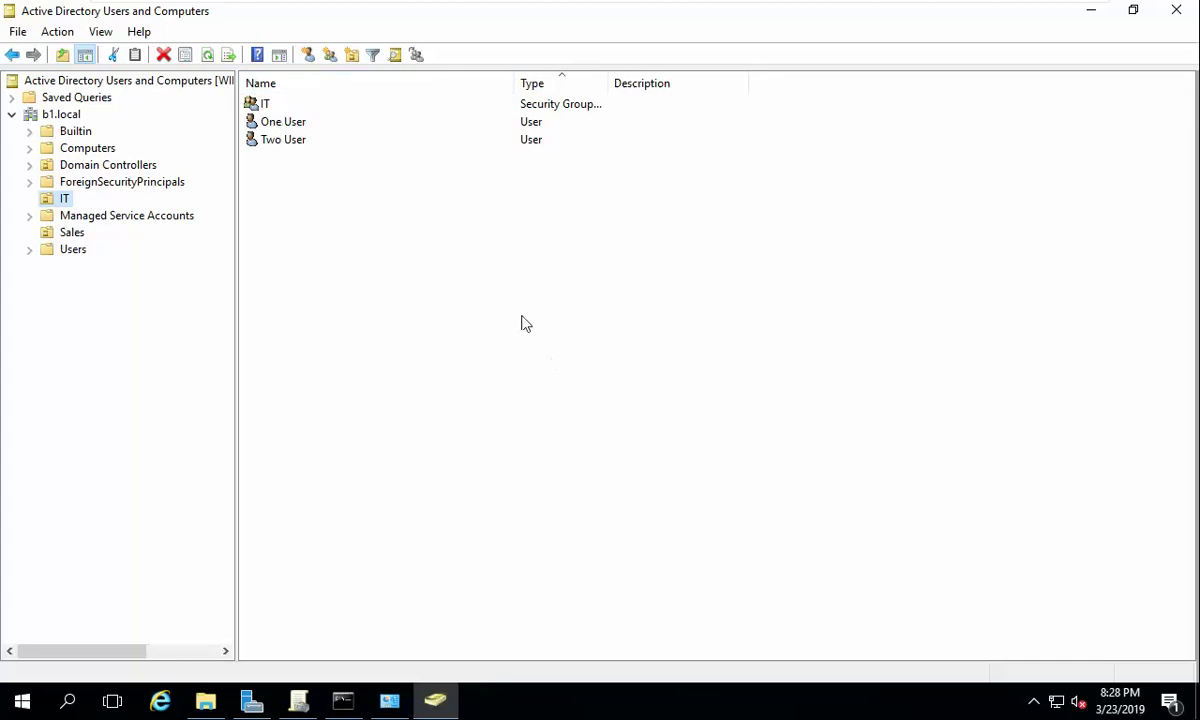
pyautogui.click(300, 125)
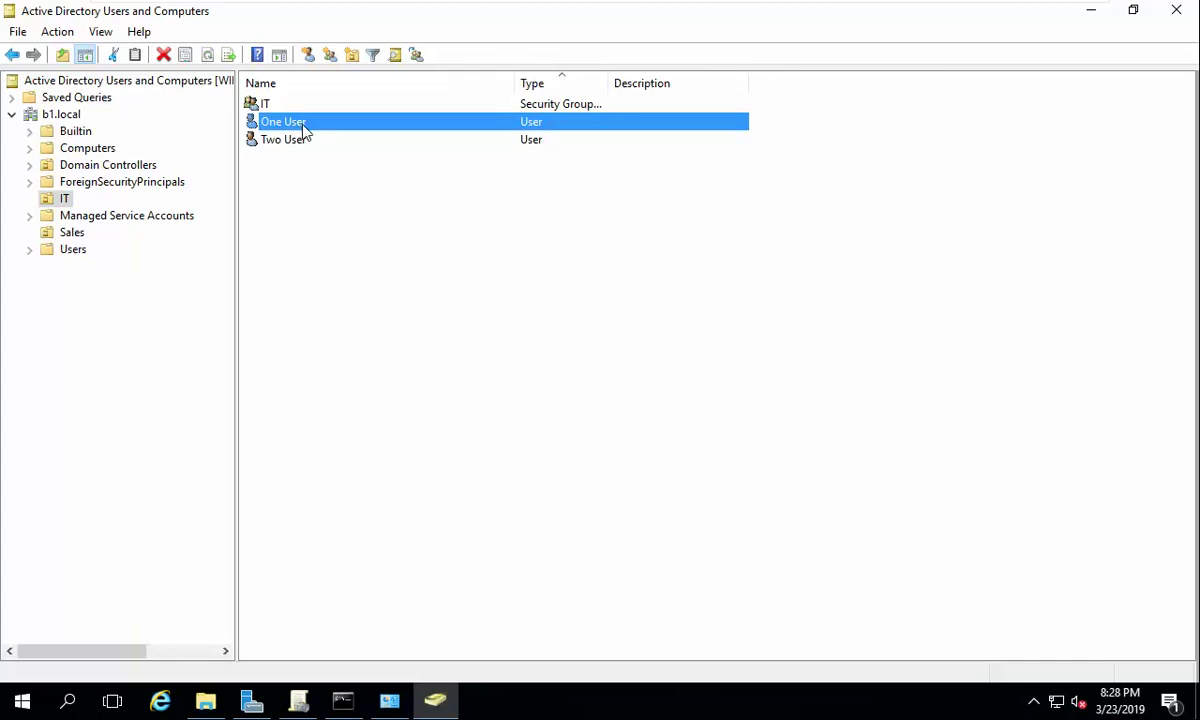
# - Switch to File Explorer and create a folder named server_share at the root of Local Disk (C:)
pyautogui.click(205, 701)
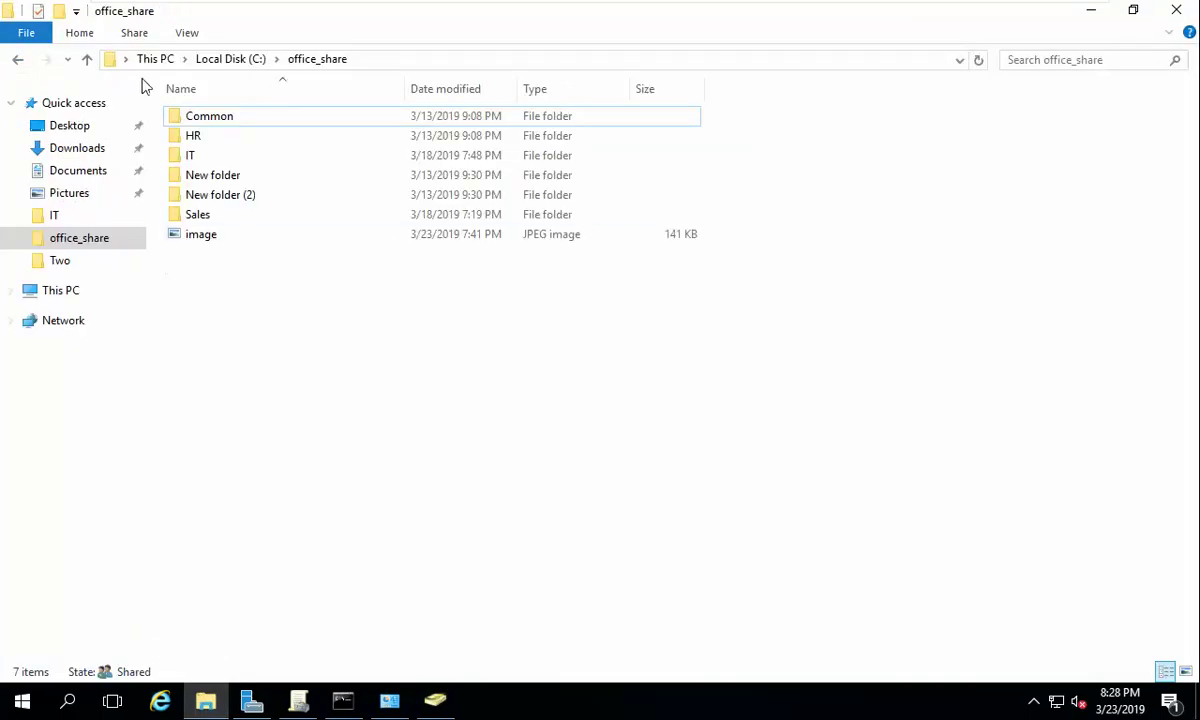
pyautogui.click(148, 59)
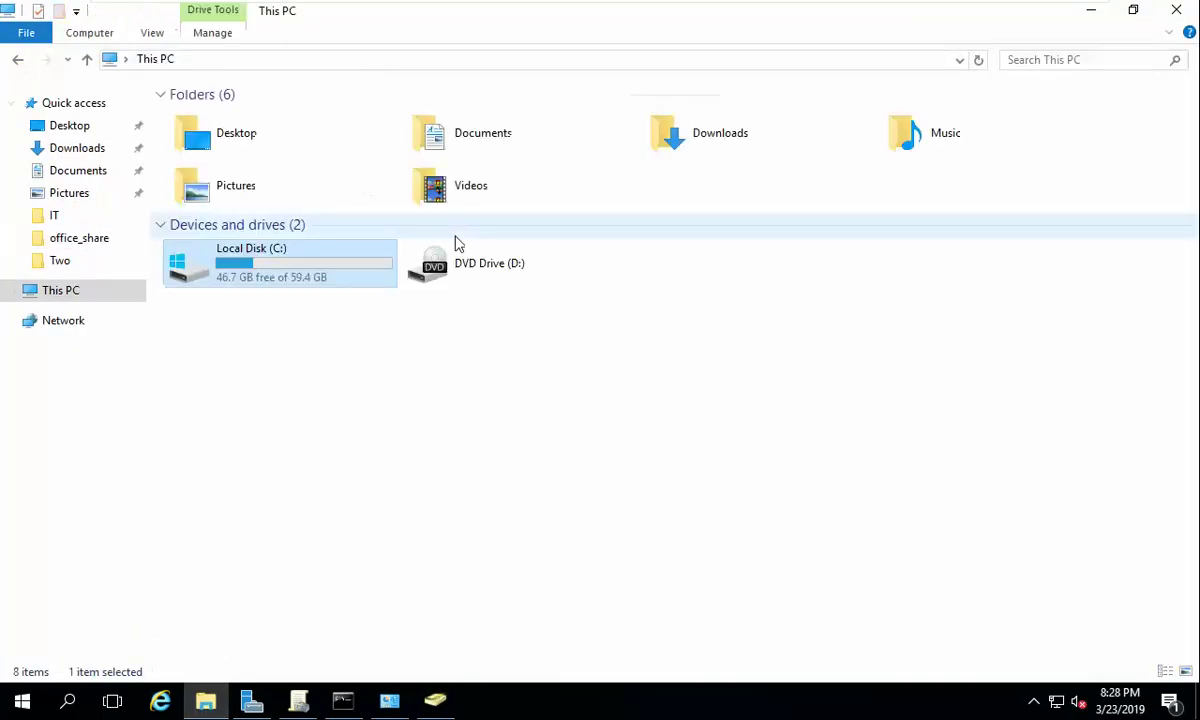
pyautogui.doubleClick(284, 276)
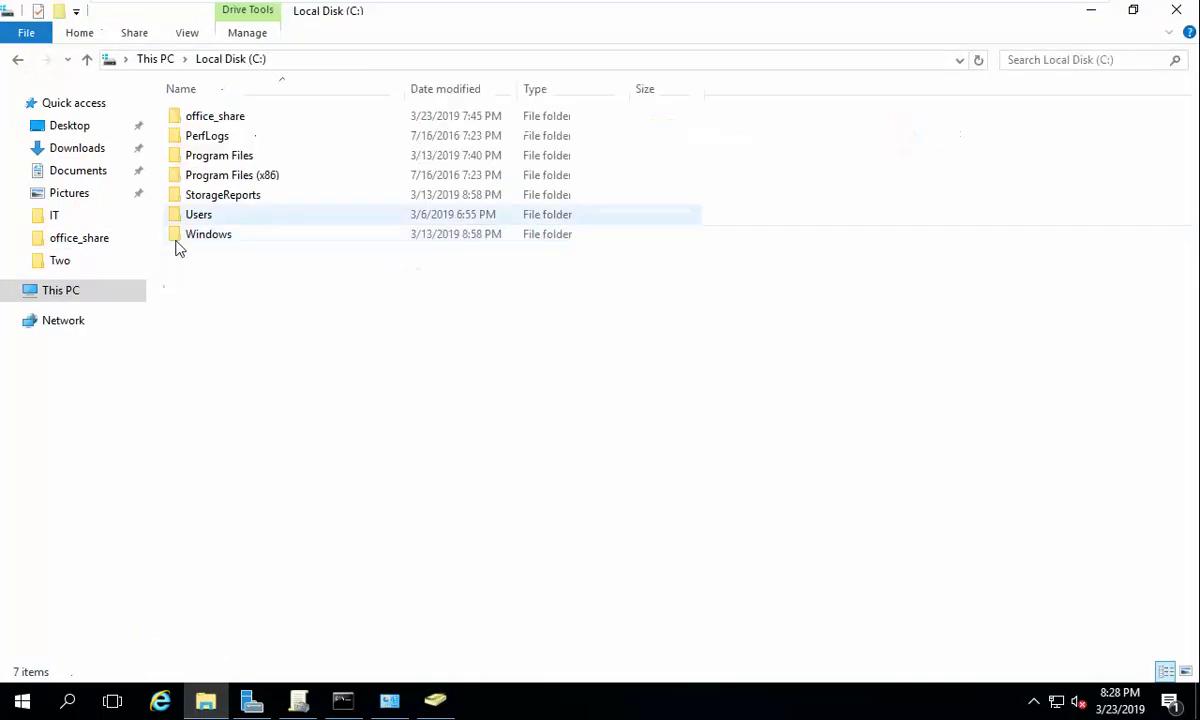
pyautogui.rightClick(307, 332)
pyautogui.moveTo(400, 510)
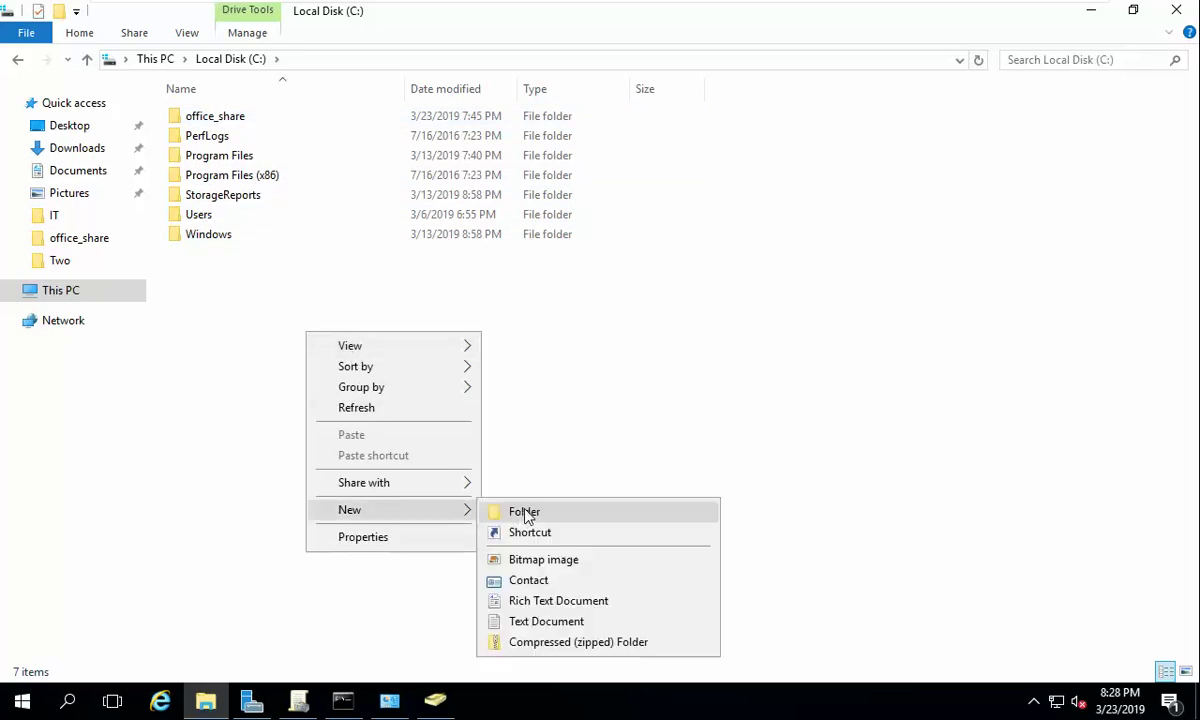
pyautogui.click(526, 512)
pyautogui.write('IT S')
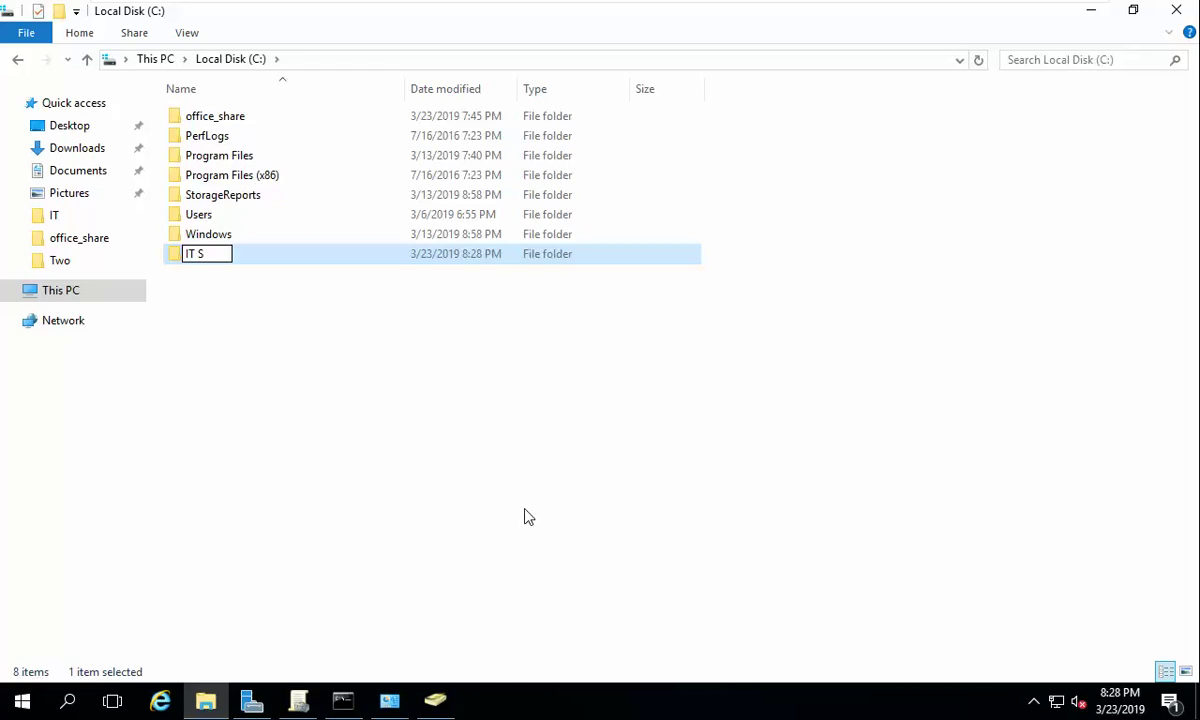
pyautogui.press('BackSpace')
pyautogui.press('BackSpace')
pyautogui.press('BackSpace')
pyautogui.press('BackSpace')
pyautogui.write('server_share')
pyautogui.press('Return')
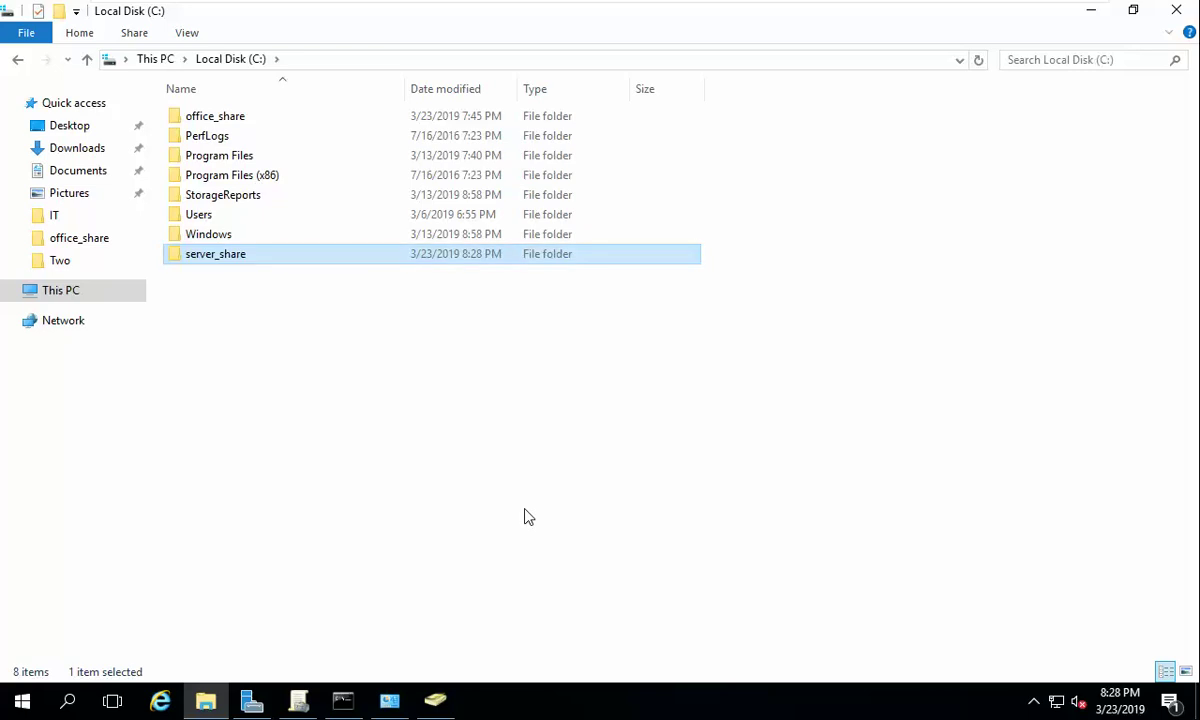
# - Create a subfolder named IT inside the server_share folder
pyautogui.click(277, 272)
pyautogui.doubleClick(268, 258)
pyautogui.rightClick(287, 233)
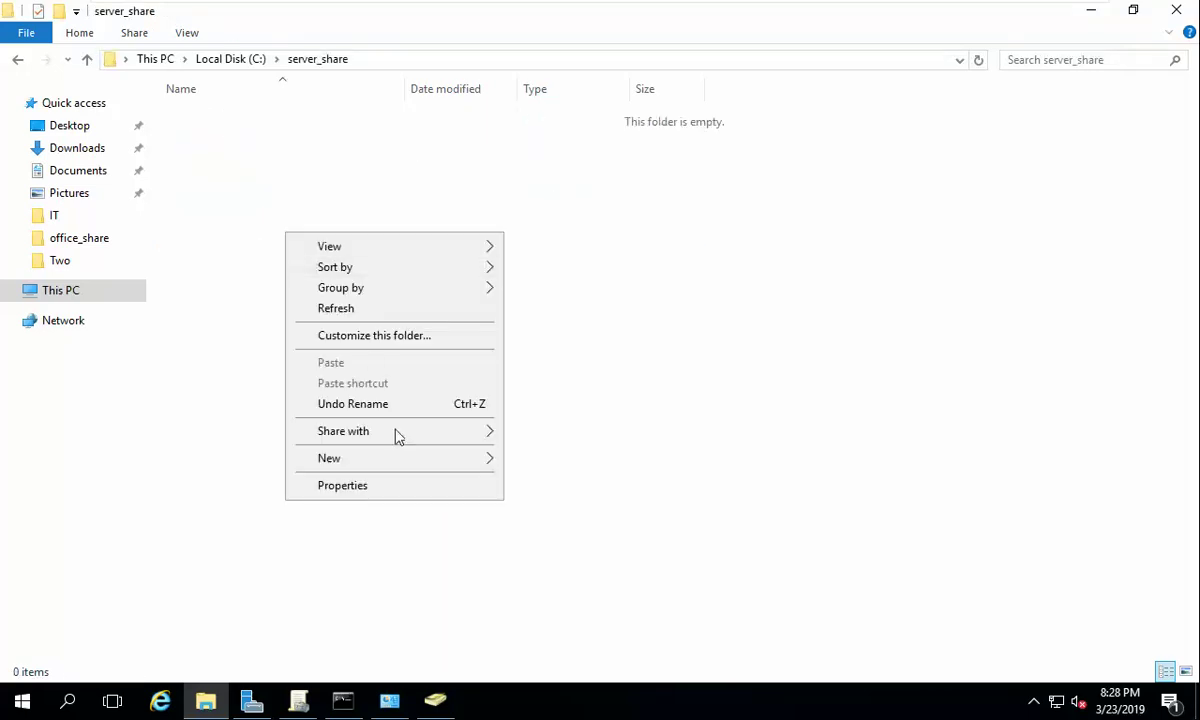
pyautogui.moveTo(412, 460)
pyautogui.click(576, 464)
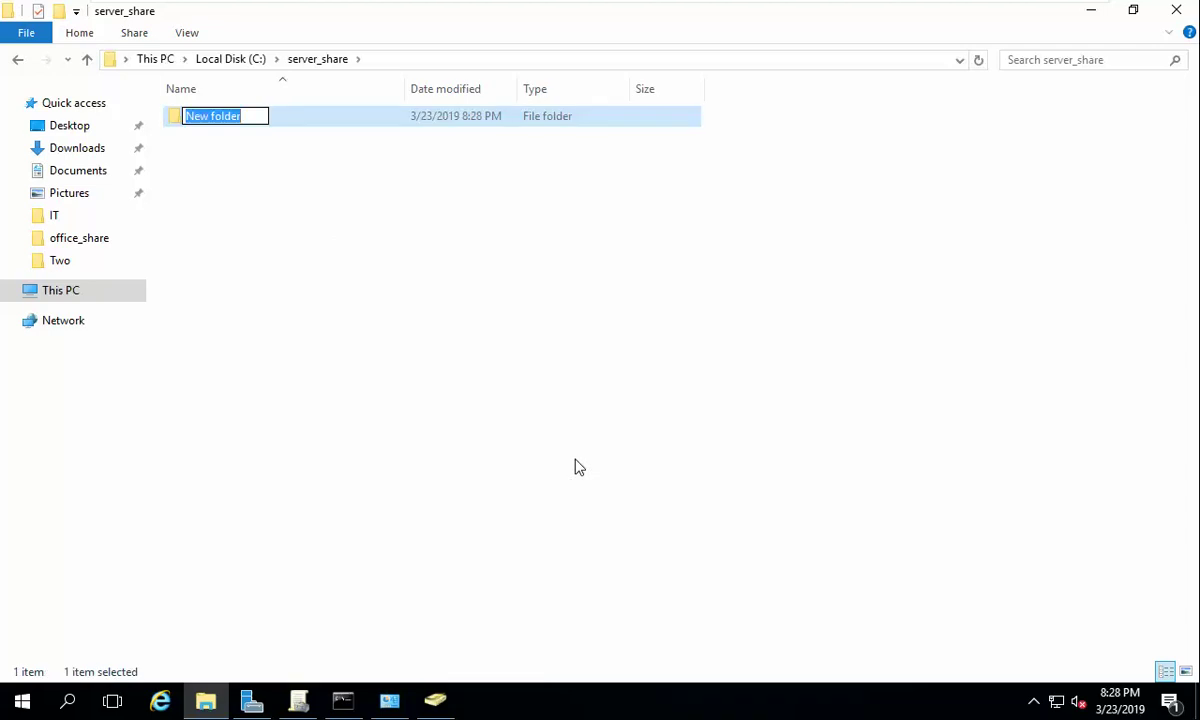
pyautogui.write('IT')
pyautogui.press('Return')
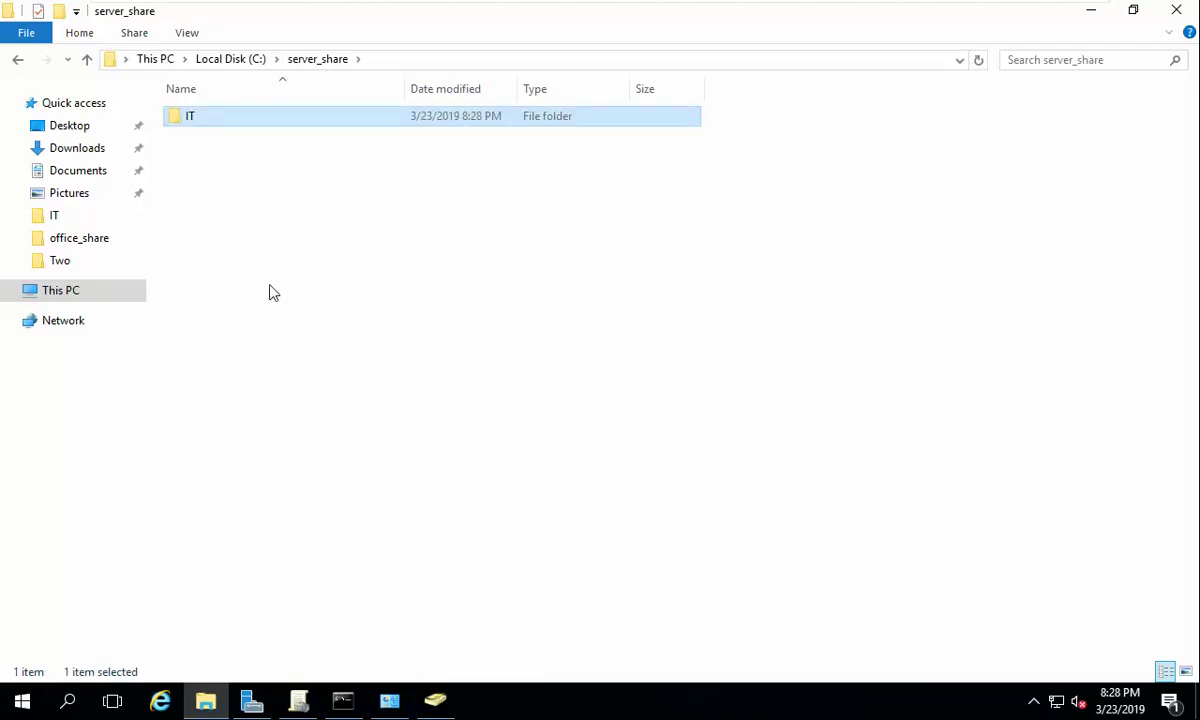
# - Switch to Active Directory Users and Computers and check the home folder mapping in the first IT user's profile, leaving it unedited
pyautogui.click(222, 60)
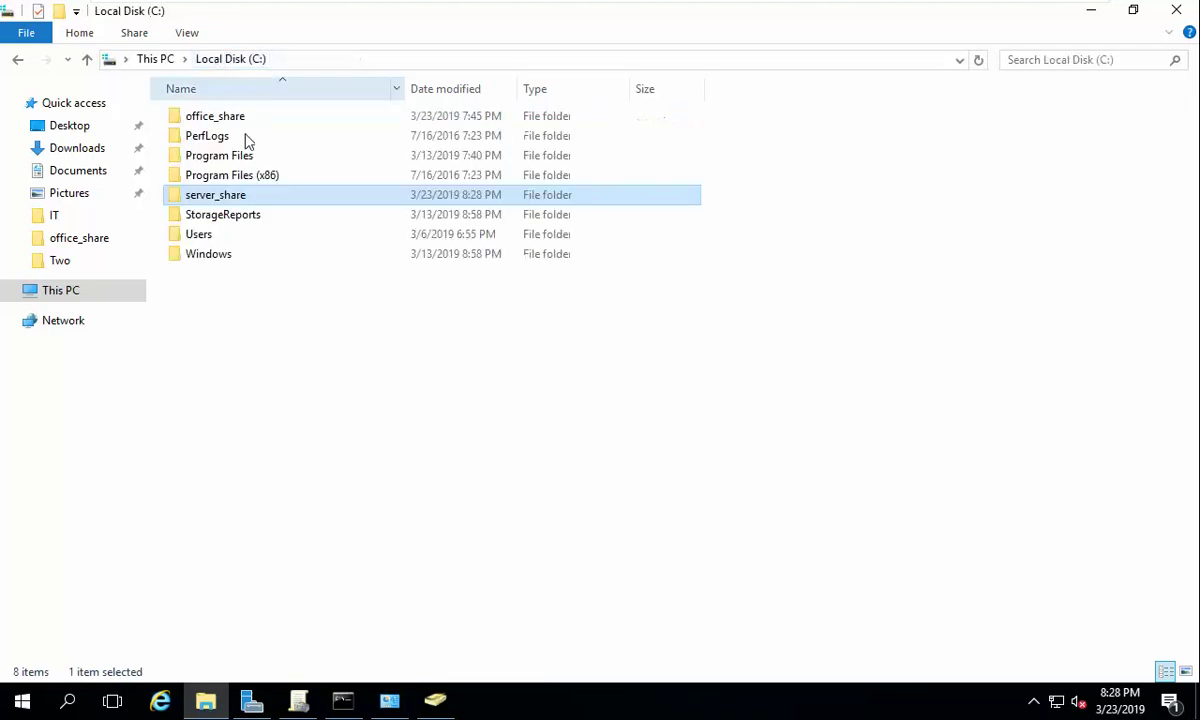
pyautogui.moveTo(222, 205)
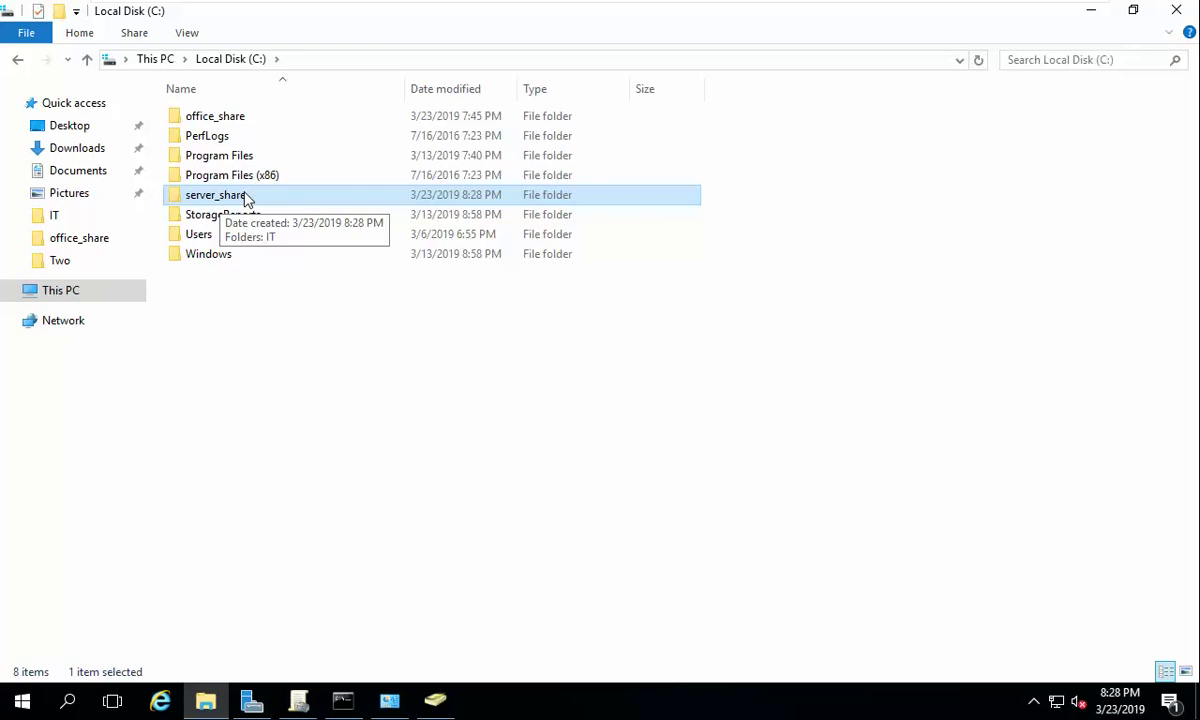
pyautogui.click(298, 700)
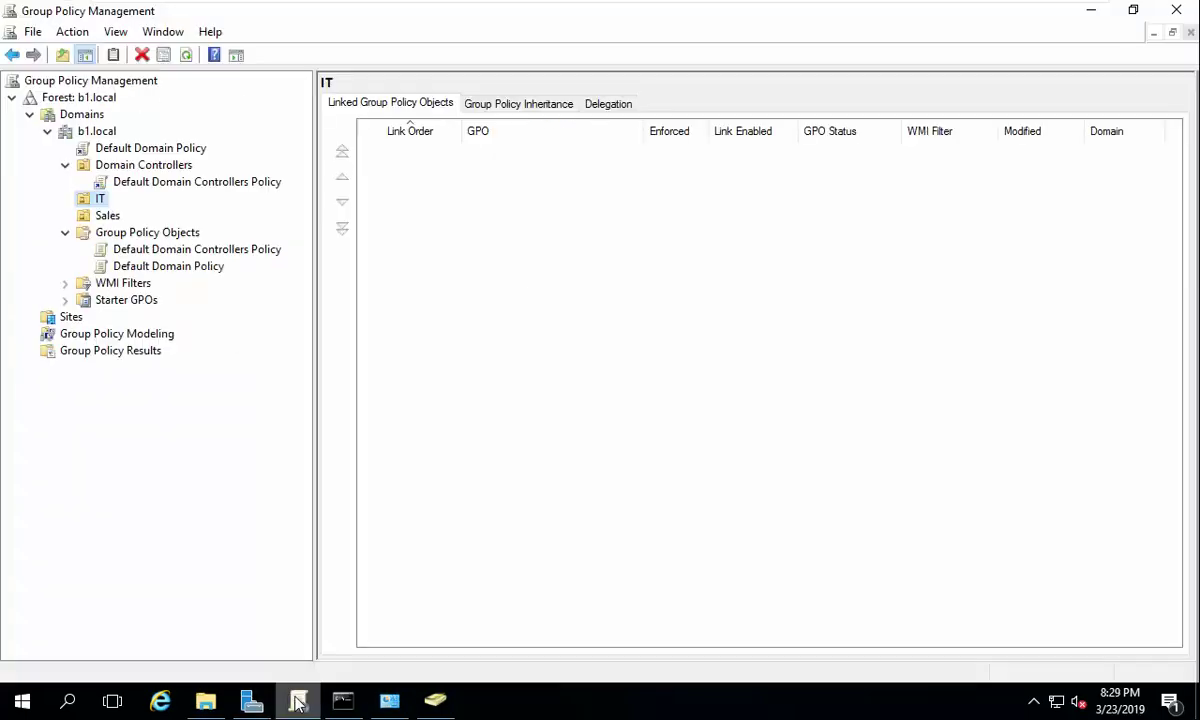
pyautogui.click(435, 701)
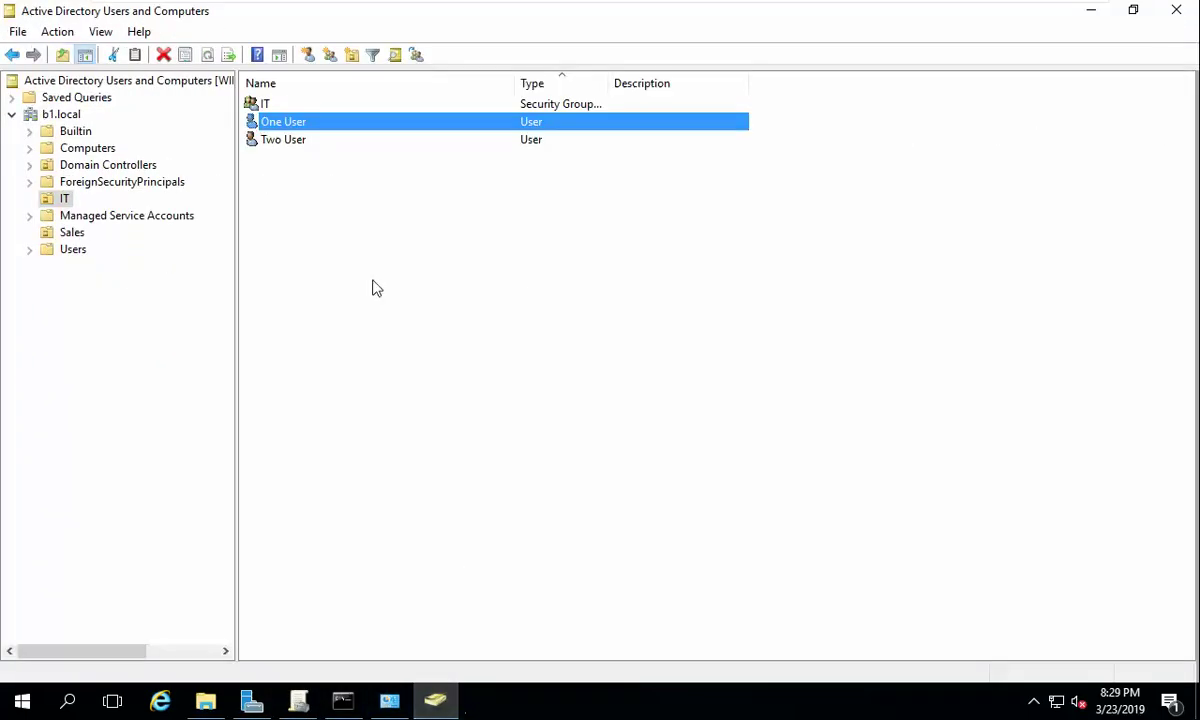
pyautogui.doubleClick(288, 126)
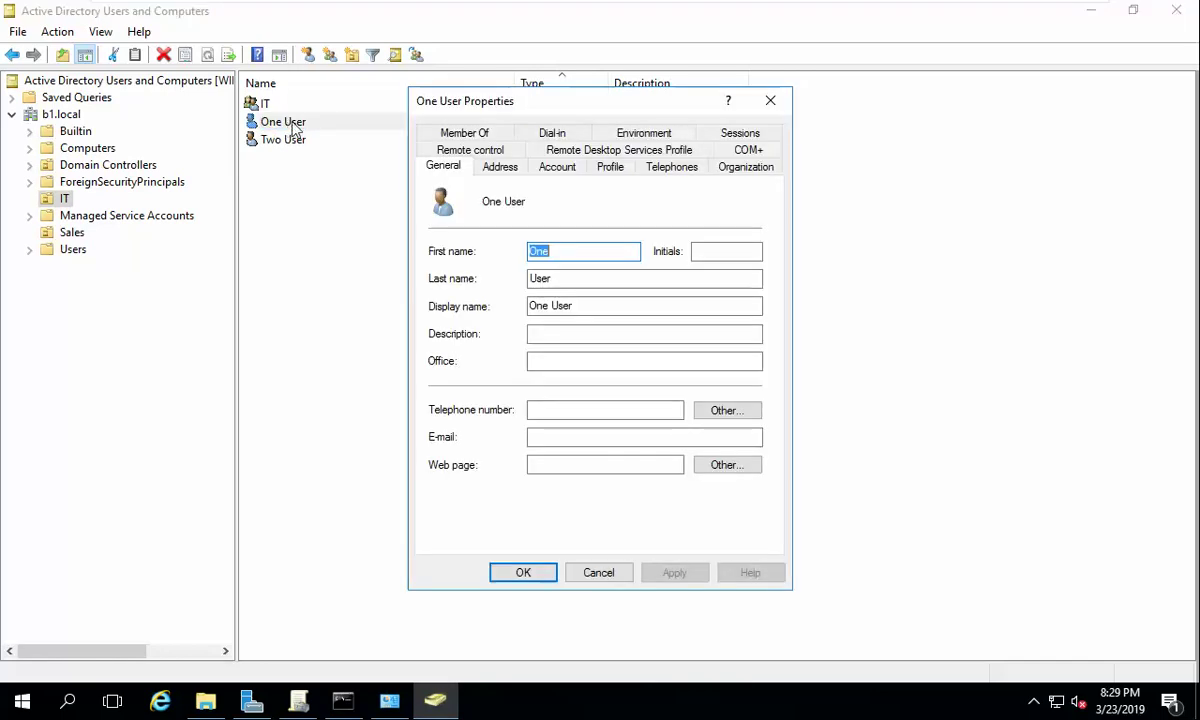
pyautogui.click(610, 167)
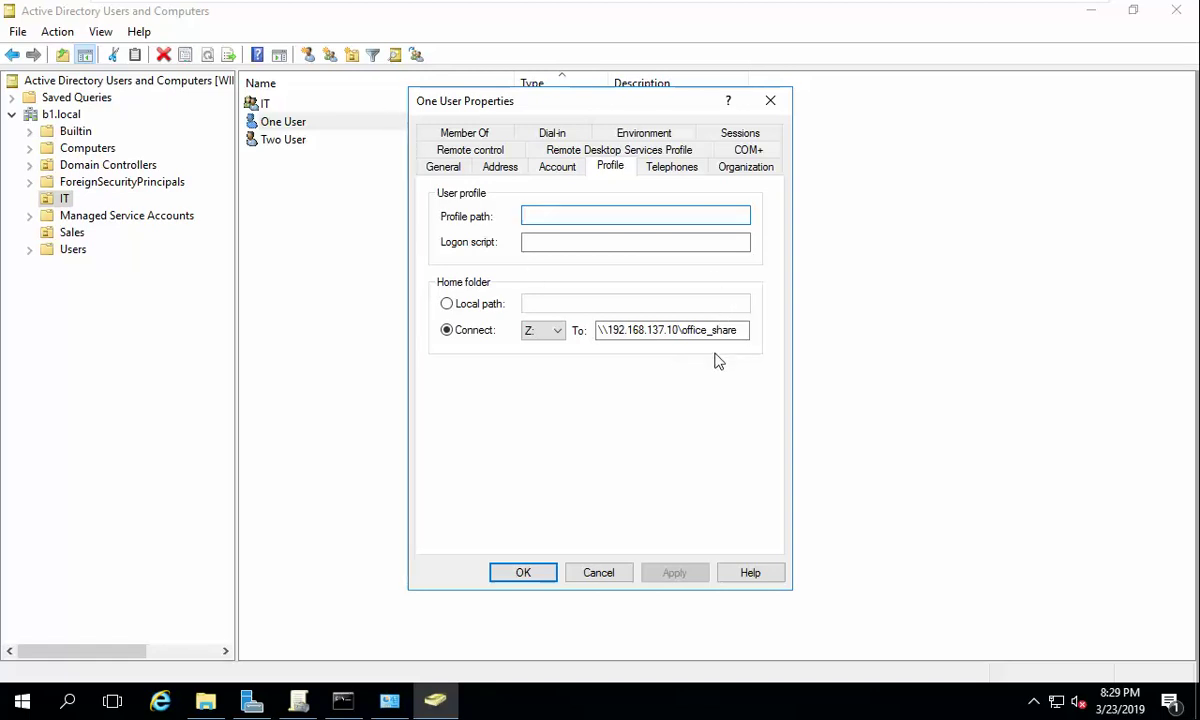
pyautogui.click(600, 572)
# - Switch to Server Manager, open the Shares page of File and Storage Services, and start a new share with the SMB Share - Quick profile
pyautogui.click(298, 700)
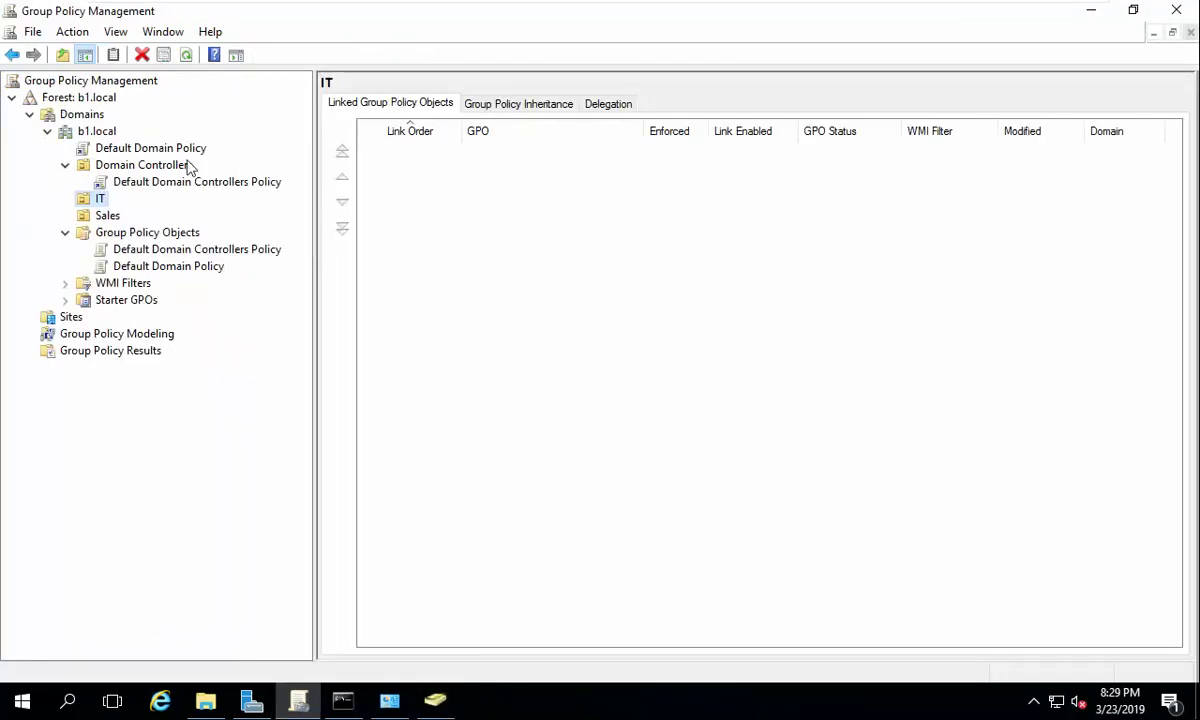
pyautogui.click(252, 700)
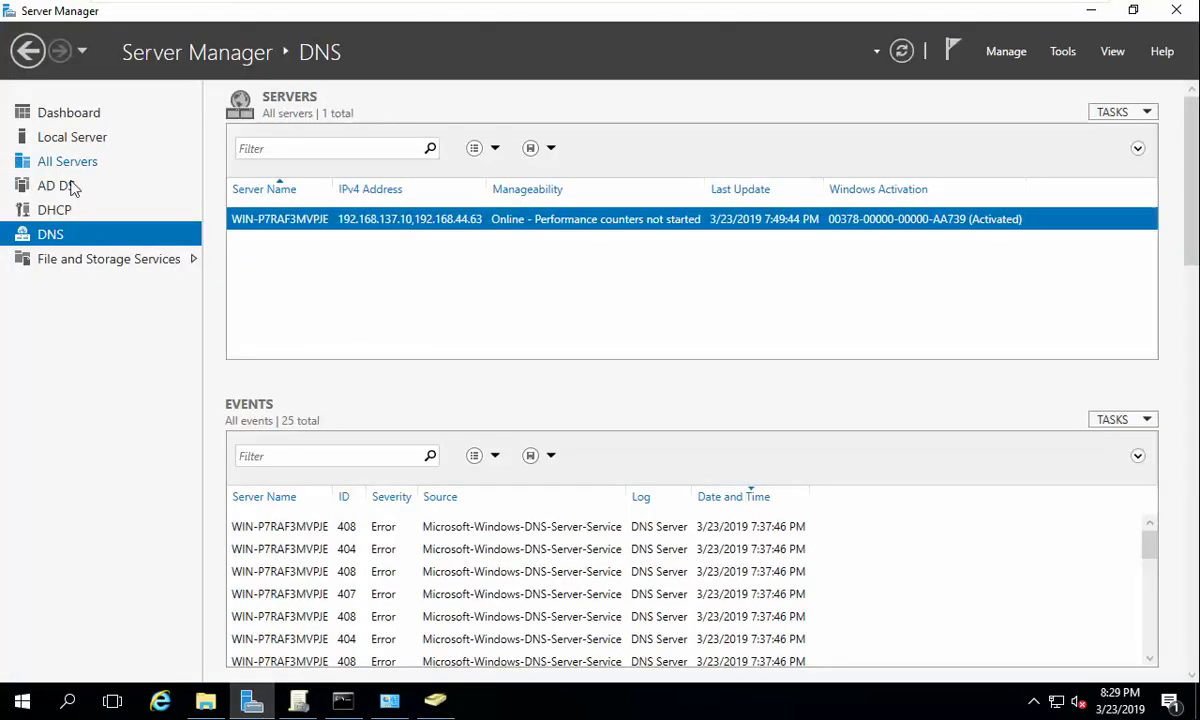
pyautogui.click(67, 260)
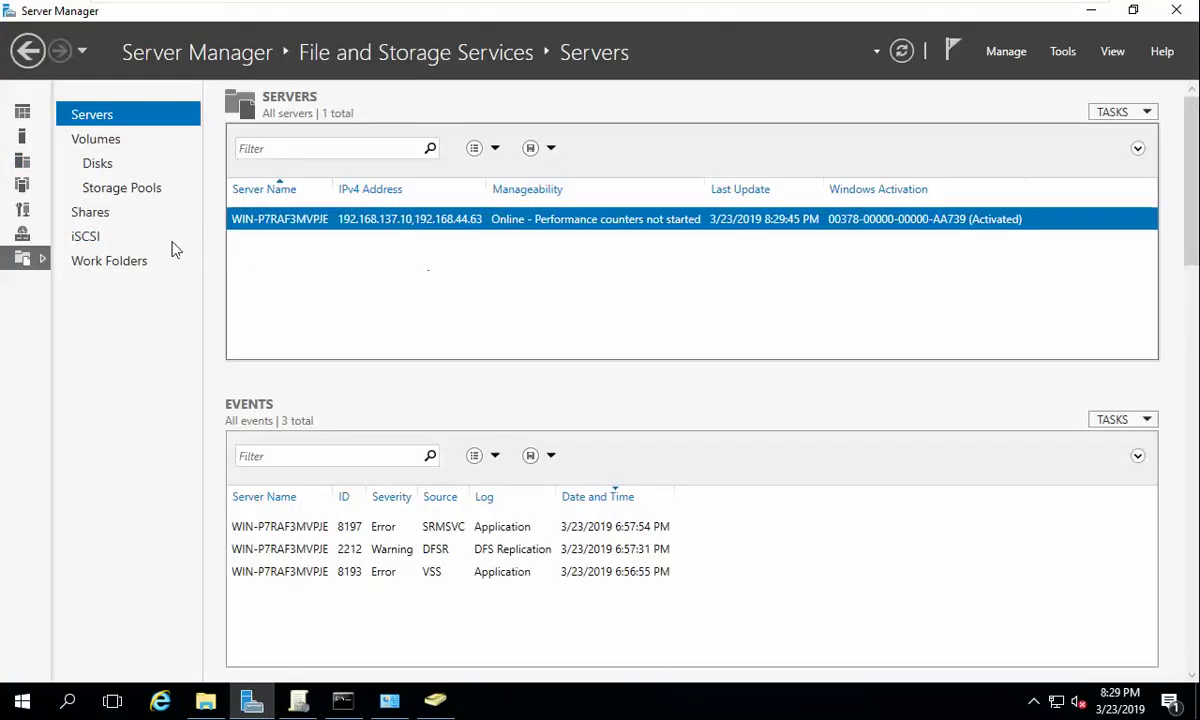
pyautogui.click(92, 213)
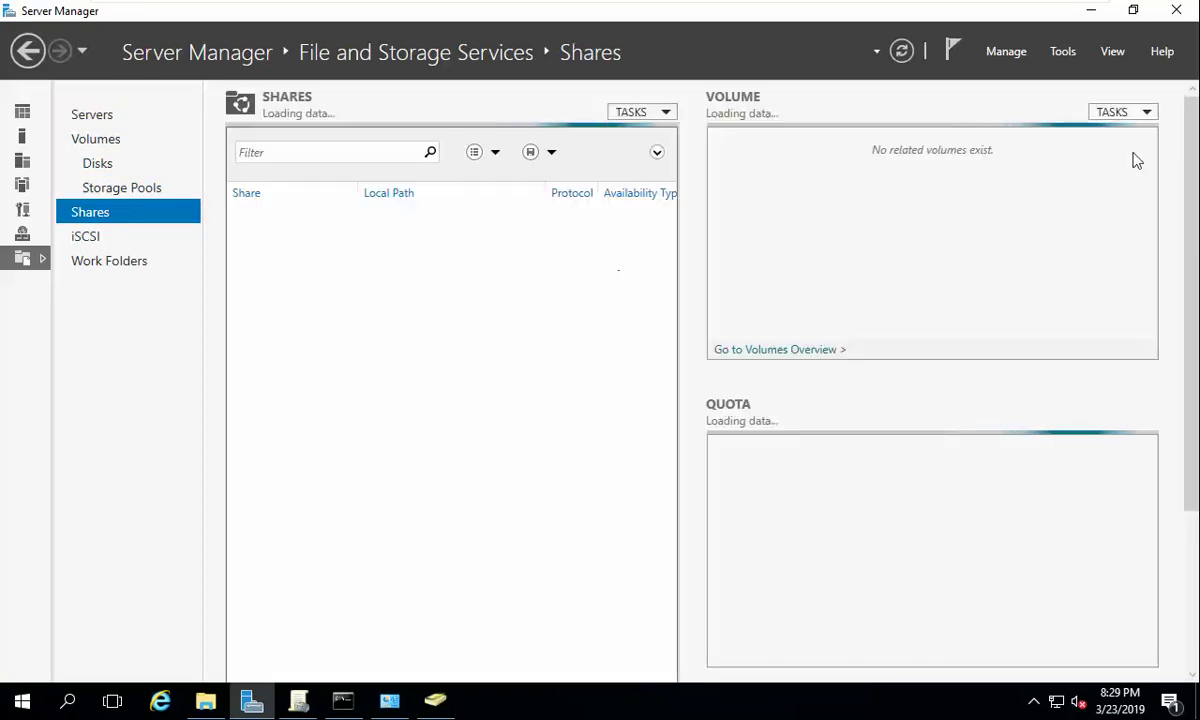
pyautogui.click(1122, 115)
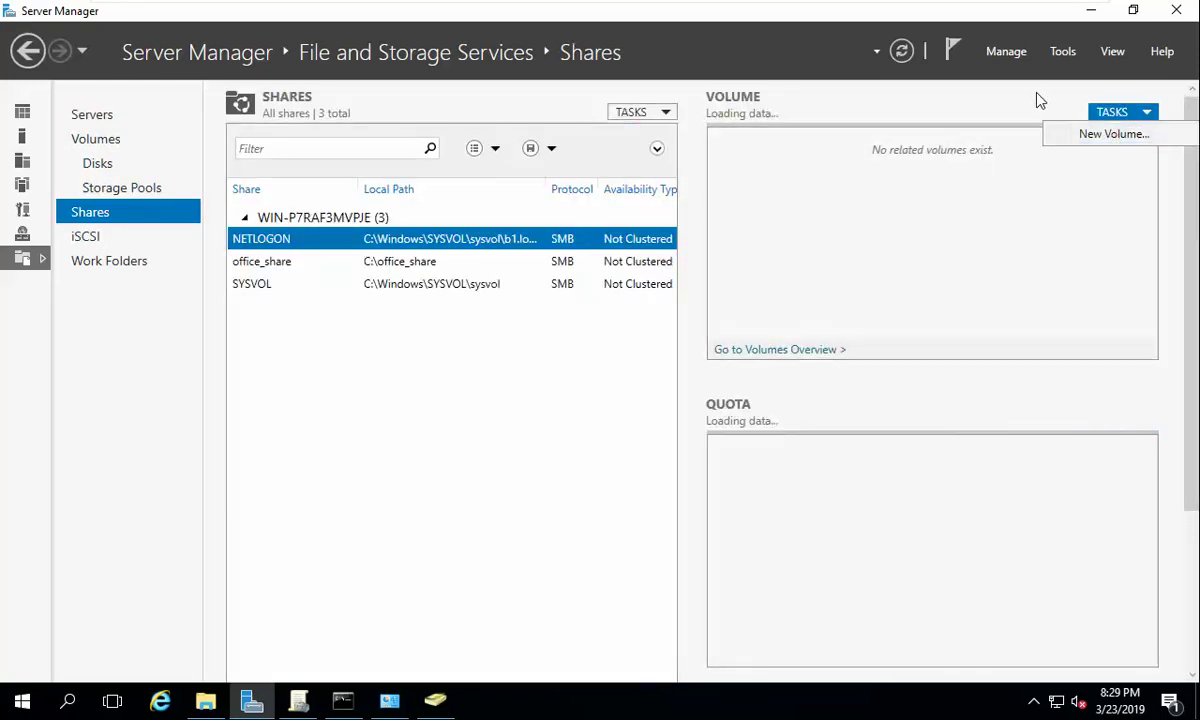
pyautogui.click(641, 115)
pyautogui.click(641, 115)
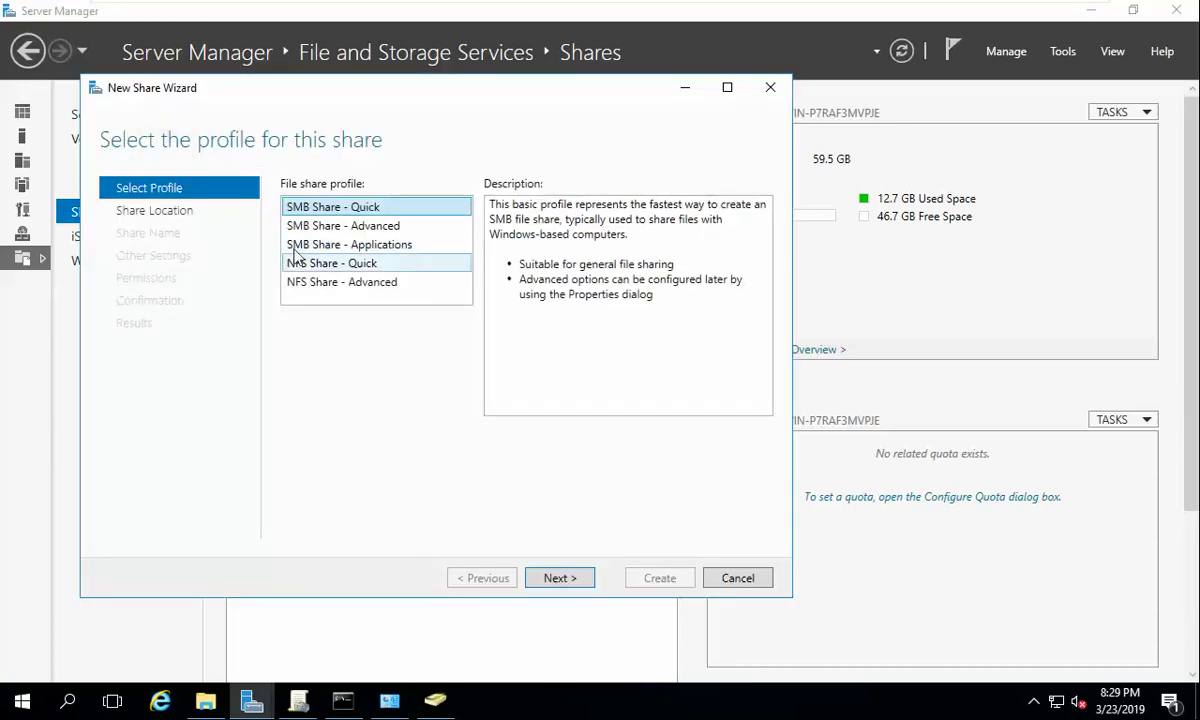
pyautogui.click(590, 580)
# - Set the share location to the custom path C:\server_share by browsing to the folder on the server
pyautogui.click(388, 505)
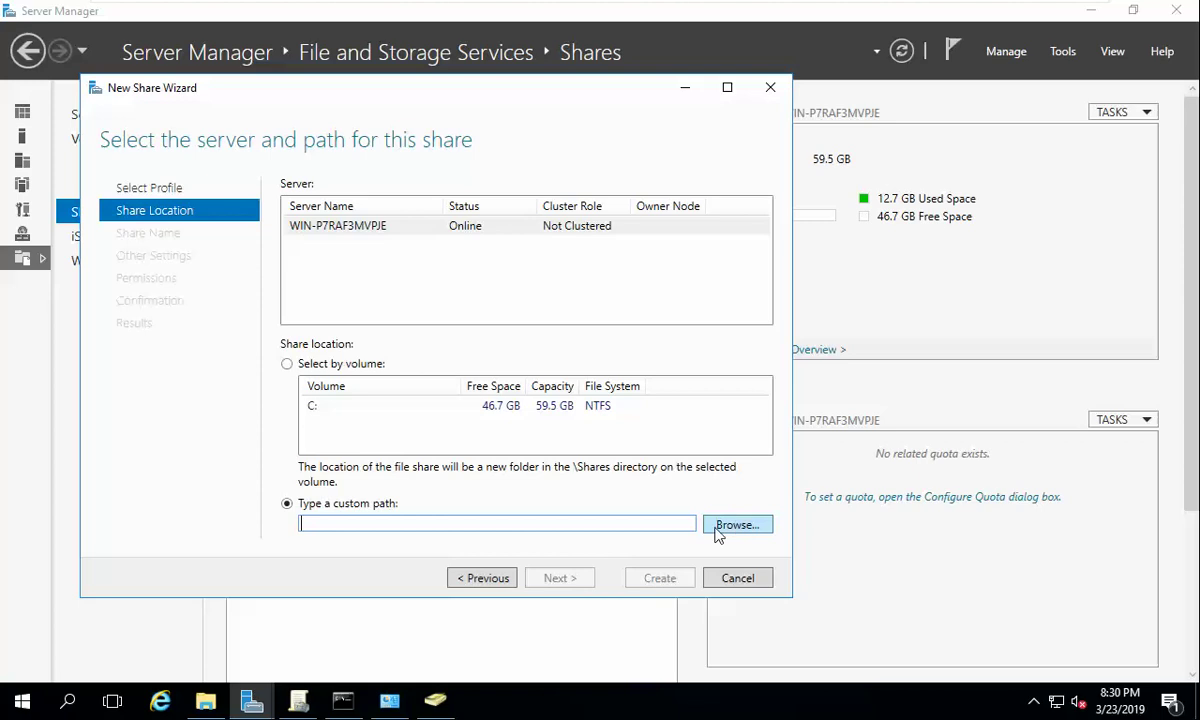
pyautogui.click(746, 530)
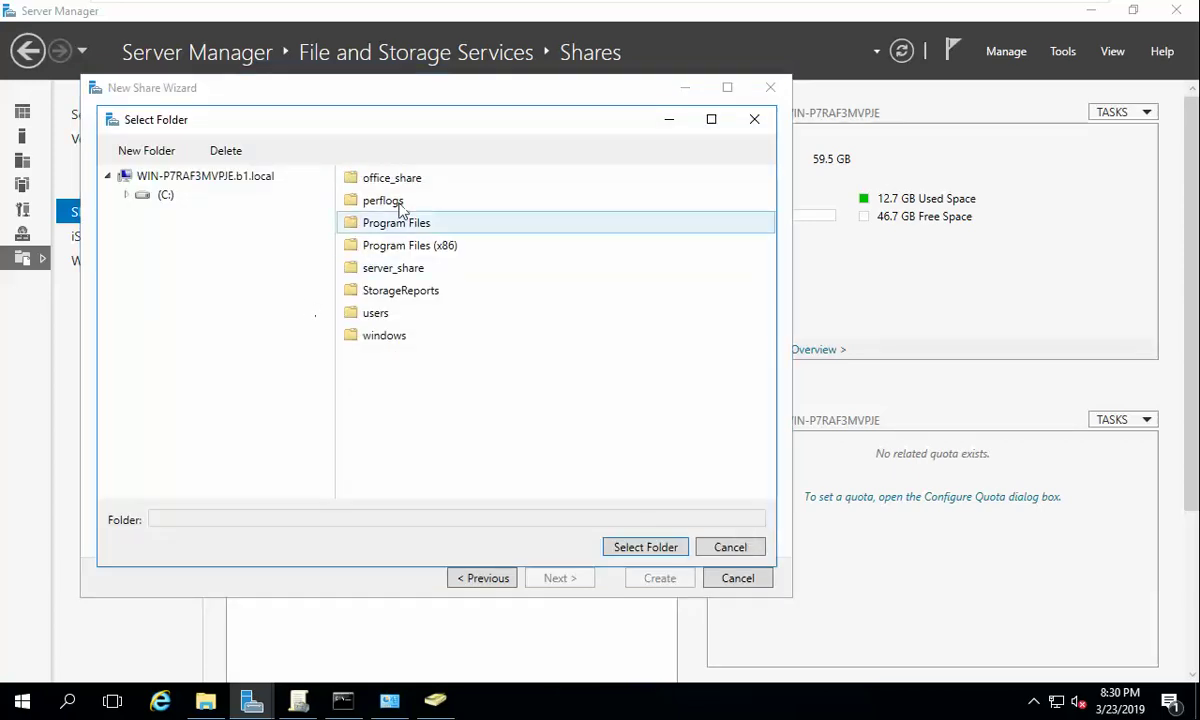
pyautogui.click(400, 268)
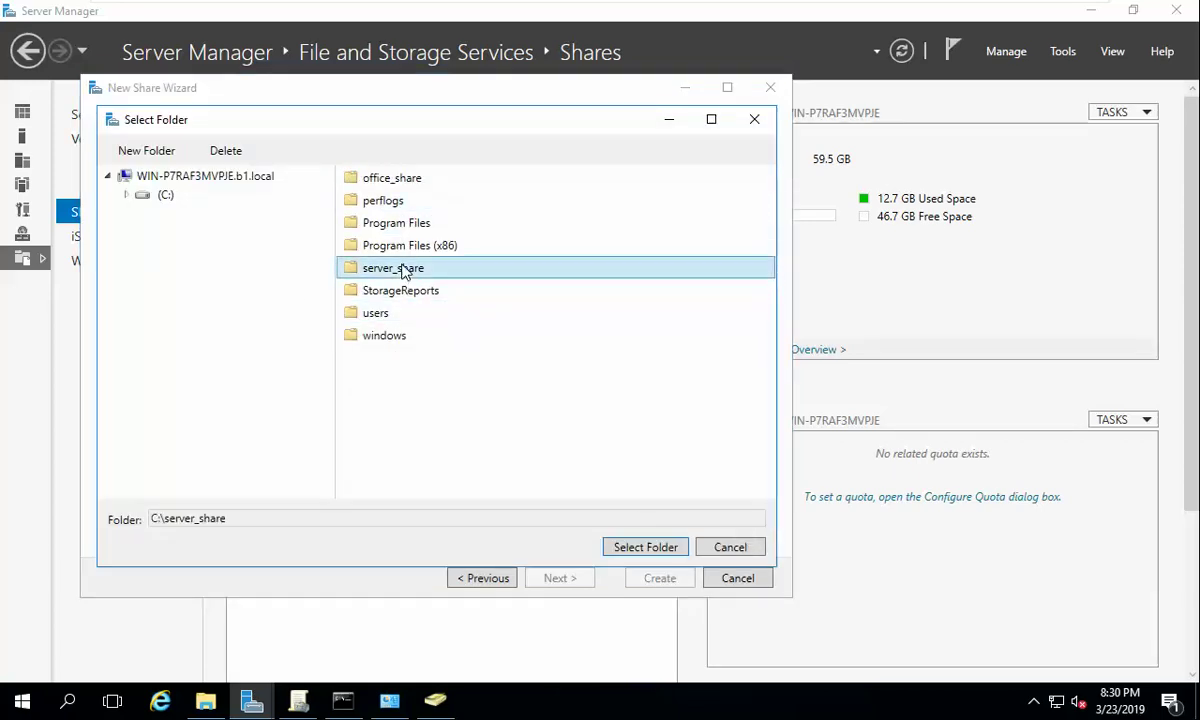
pyautogui.click(642, 551)
pyautogui.click(562, 580)
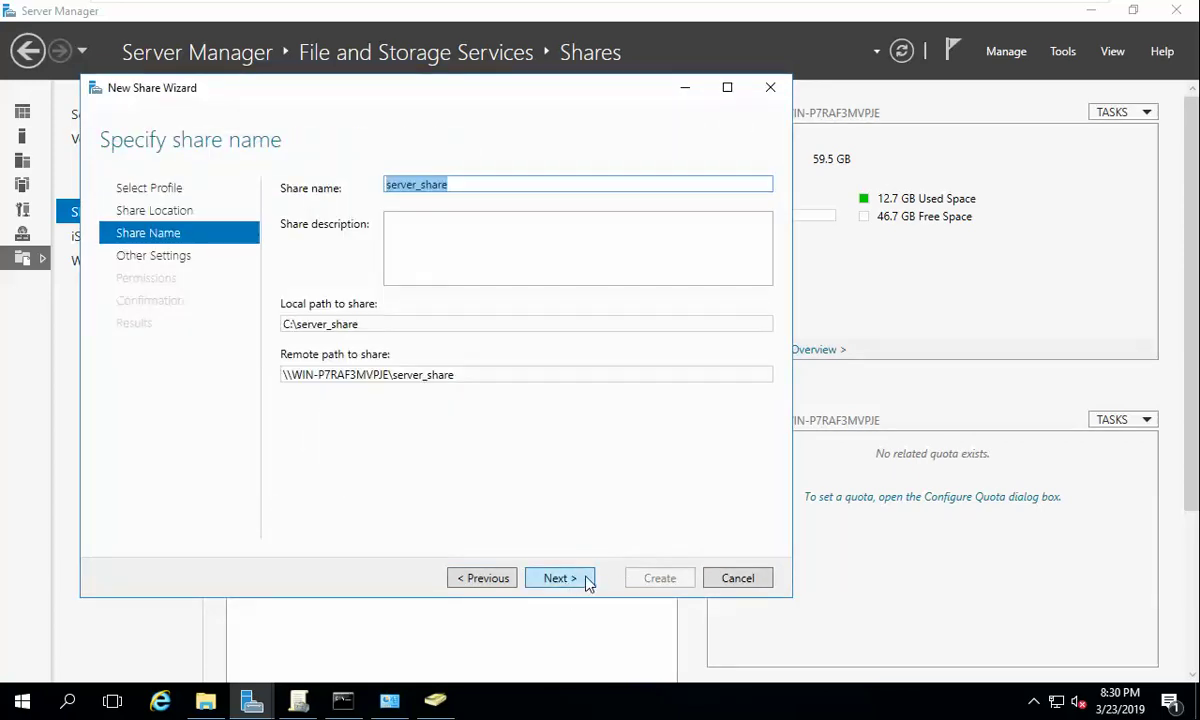
# - Keep the share name server_share, enable access-based enumeration, and create the share with the default permissions
pyautogui.click(573, 582)
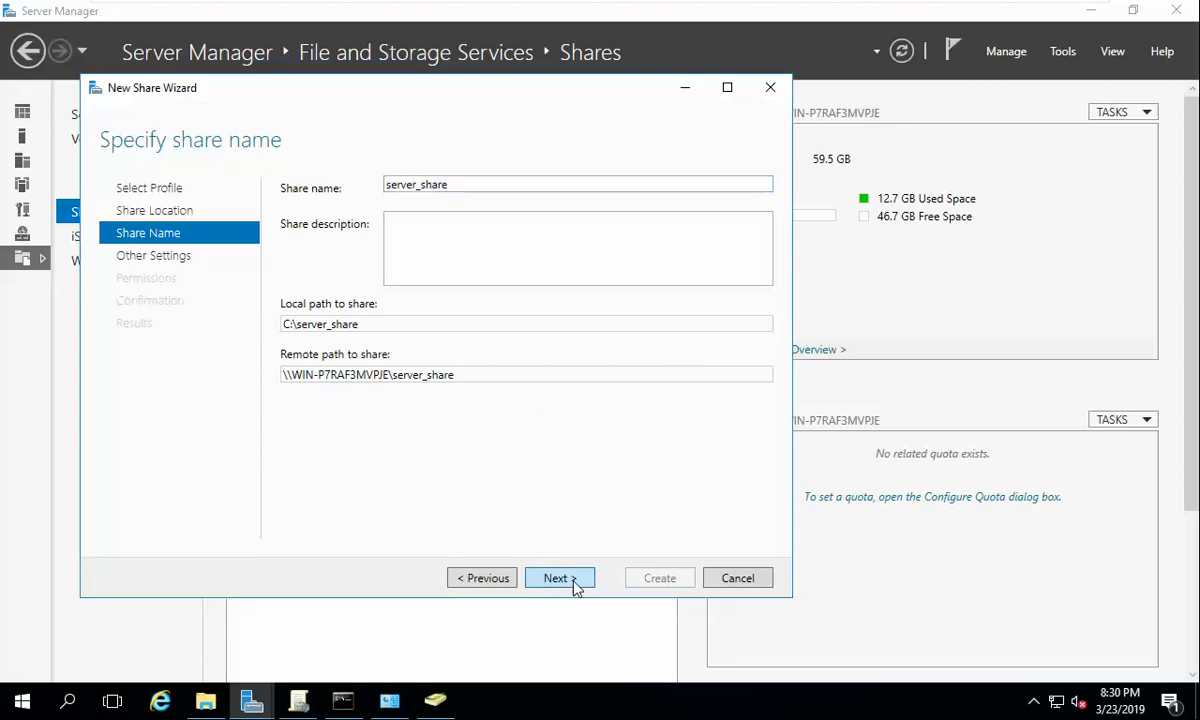
pyautogui.click(336, 180)
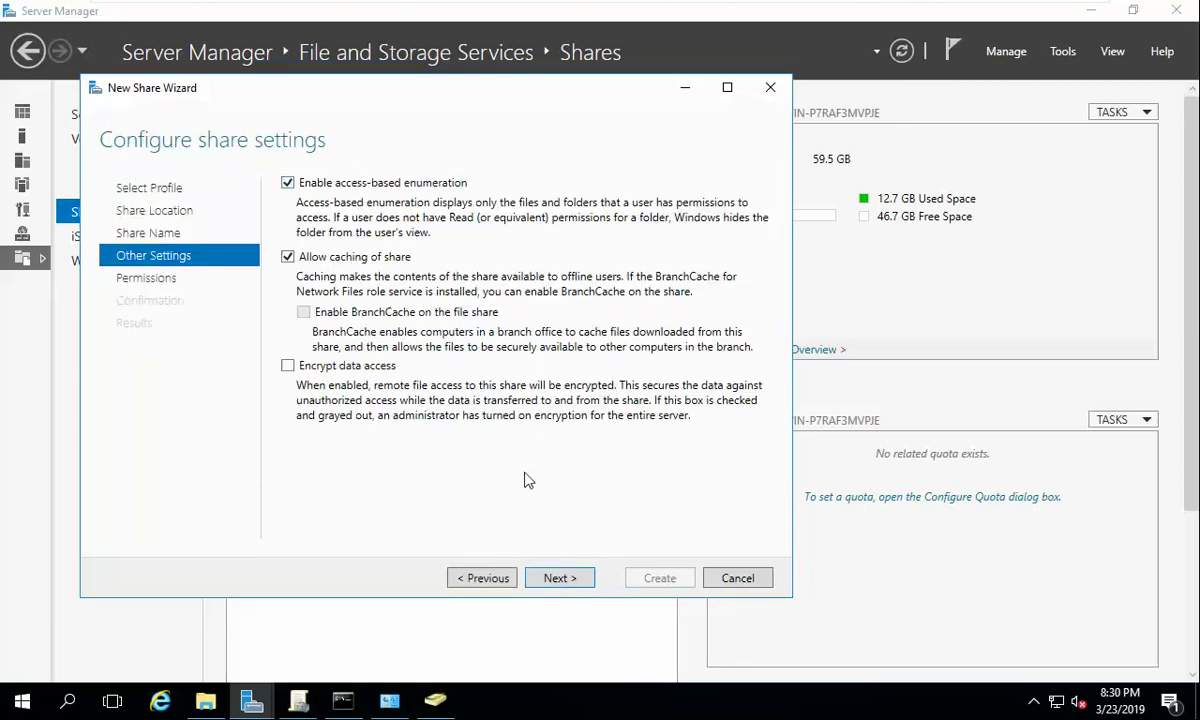
pyautogui.click(572, 578)
pyautogui.click(576, 584)
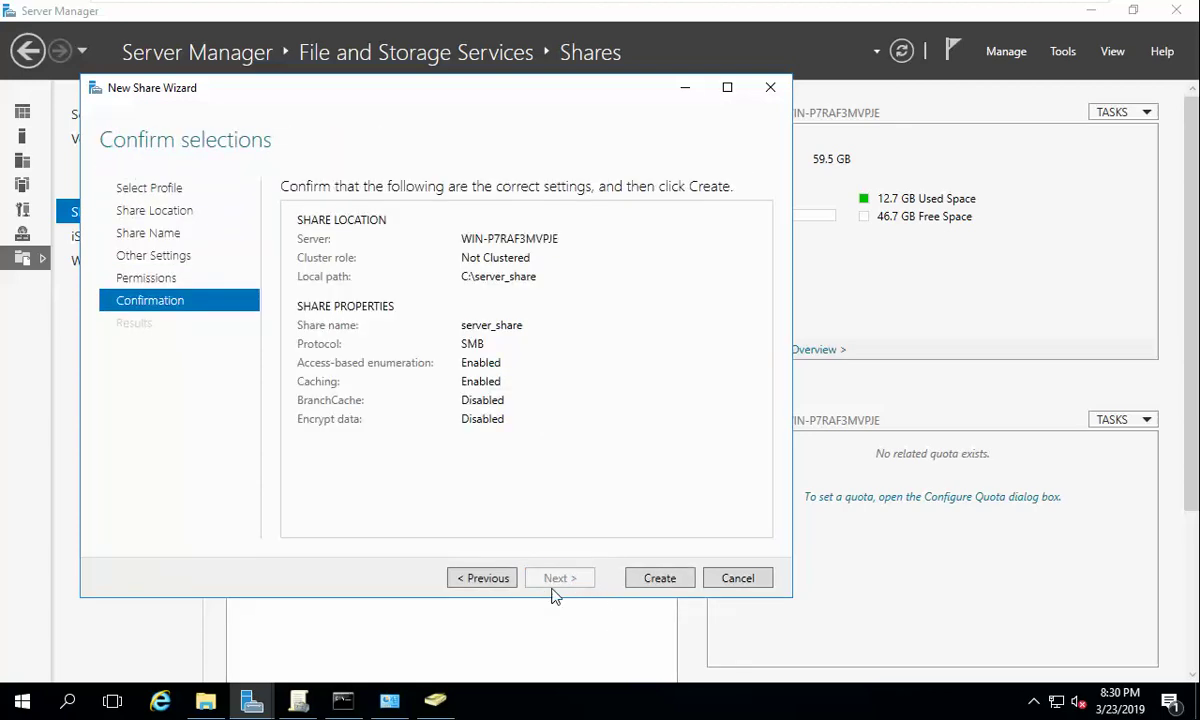
pyautogui.click(656, 578)
pyautogui.click(660, 578)
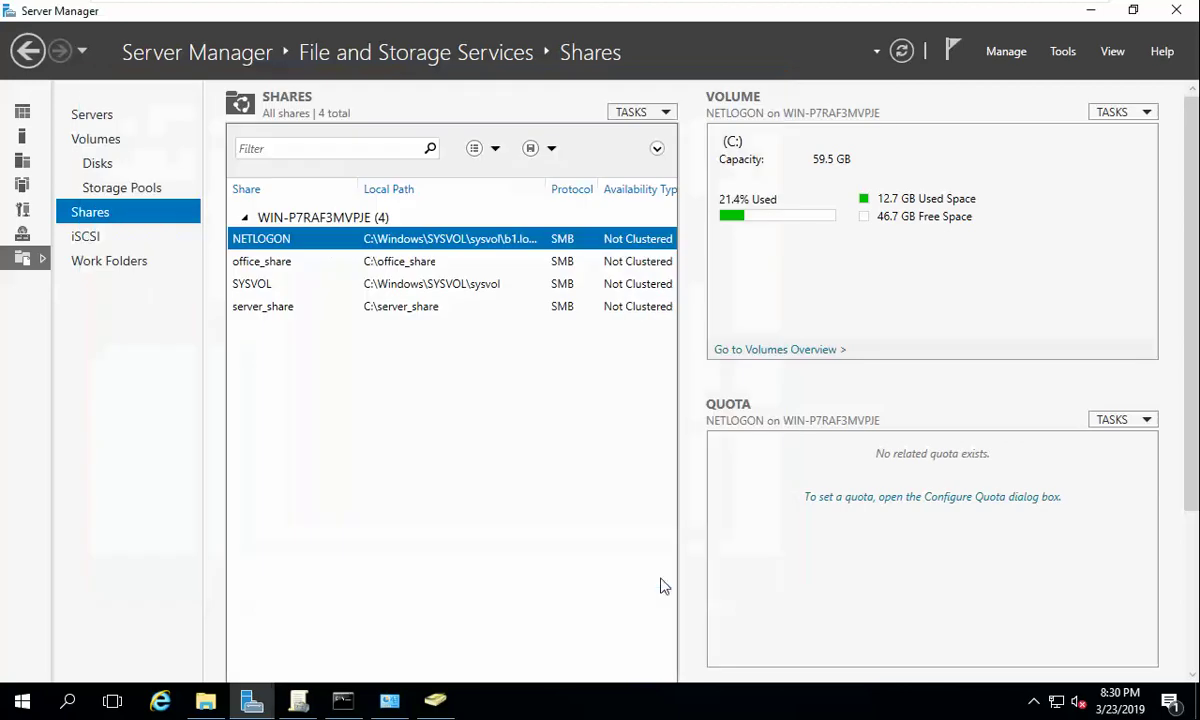
# - Switch to File Explorer and try to open the network path \\192.168.137.10\sever_share
pyautogui.click(208, 706)
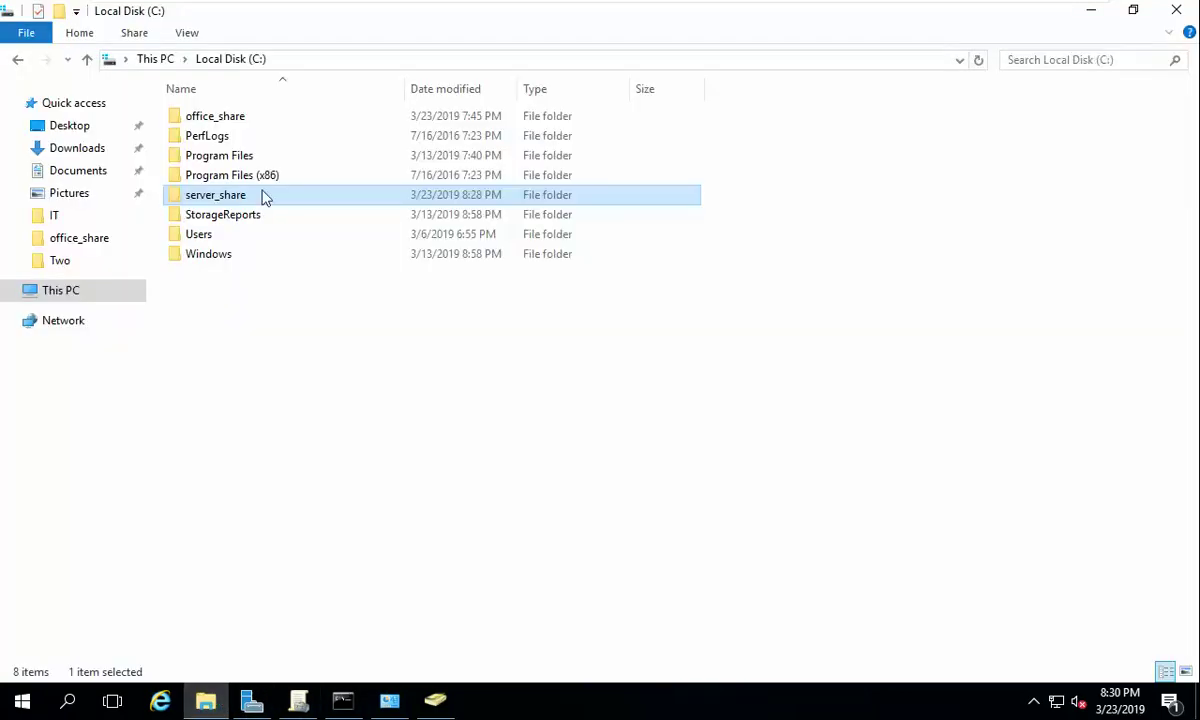
pyautogui.click(307, 60)
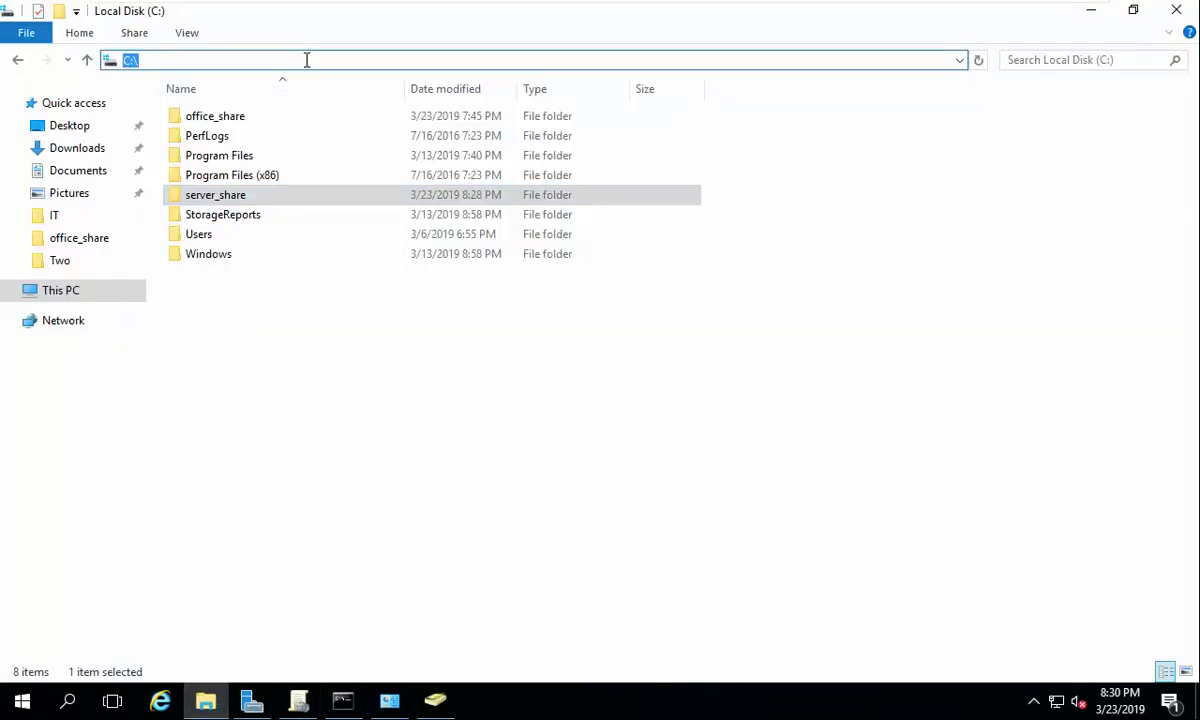
pyautogui.write('\\\\')
pyautogui.press('Down')
pyautogui.press('Left')
pyautogui.press('Left')
pyautogui.press('Left')
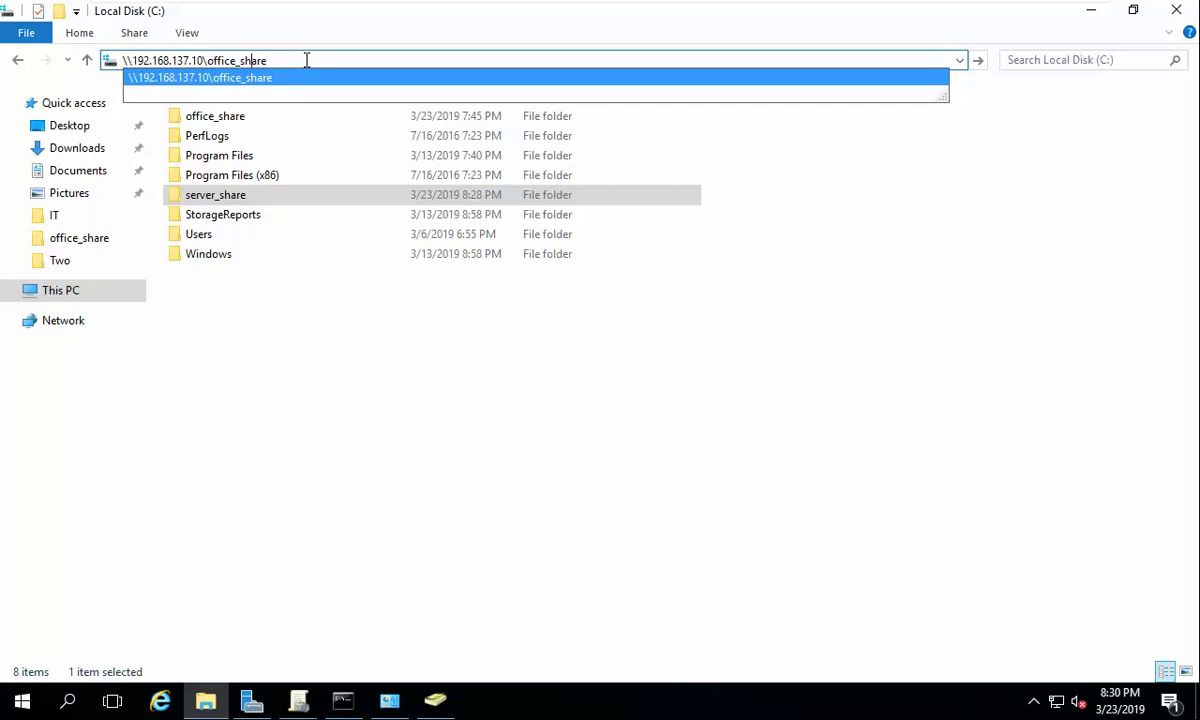
pyautogui.press('BackSpace')
pyautogui.press('BackSpace')
pyautogui.press('BackSpace')
pyautogui.press('BackSpace')
pyautogui.press('BackSpace')
pyautogui.press('BackSpace')
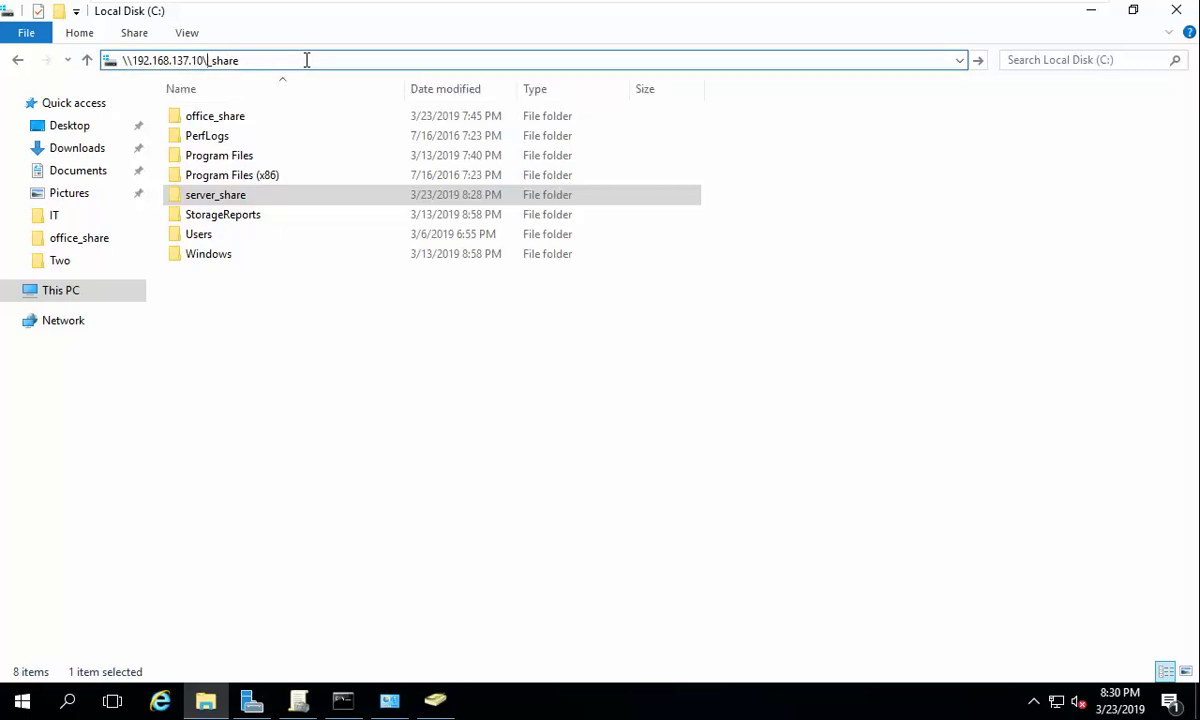
pyautogui.write('sever')
pyautogui.press('Return')
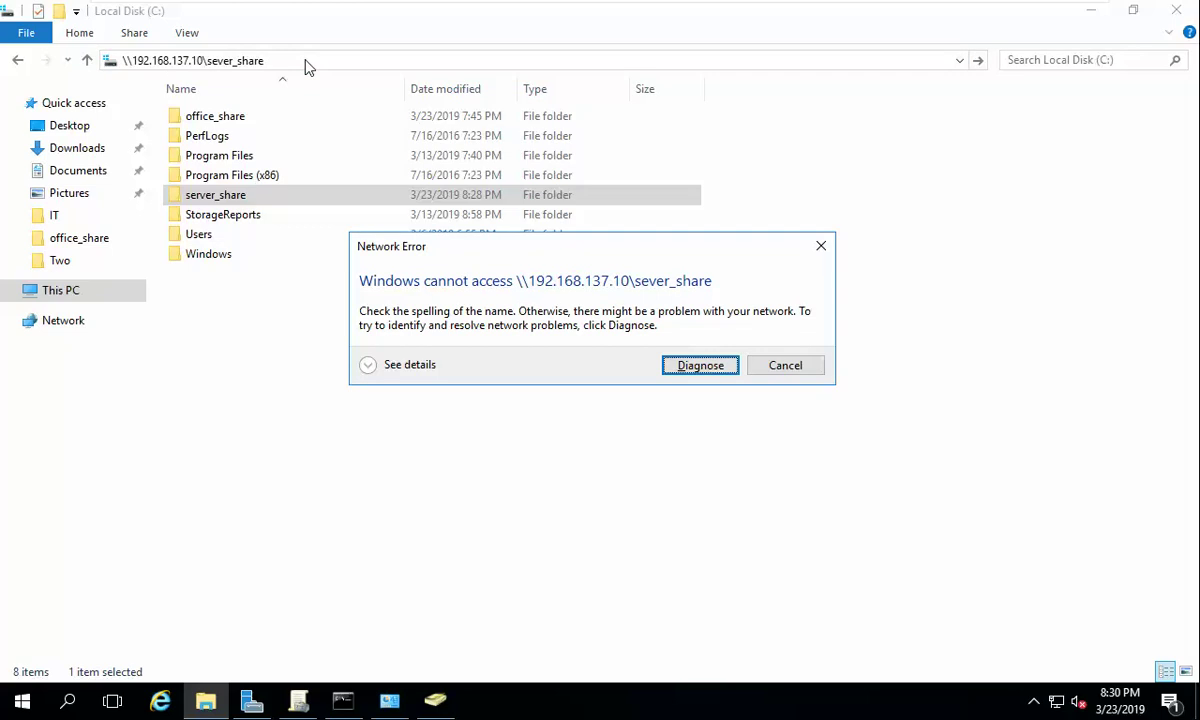
pyautogui.click(788, 368)
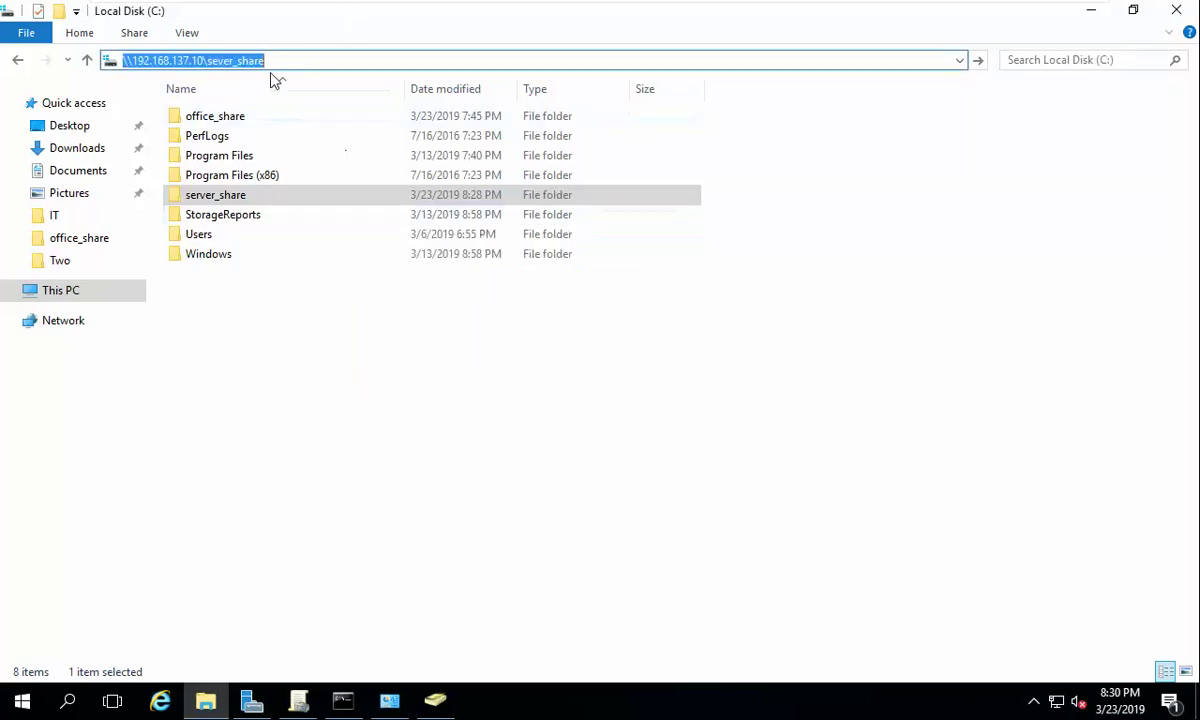
# - Correct the network path to \\192.168.137.10\server_share, open the share and check its full path
pyautogui.click(208, 61)
pyautogui.write('r')
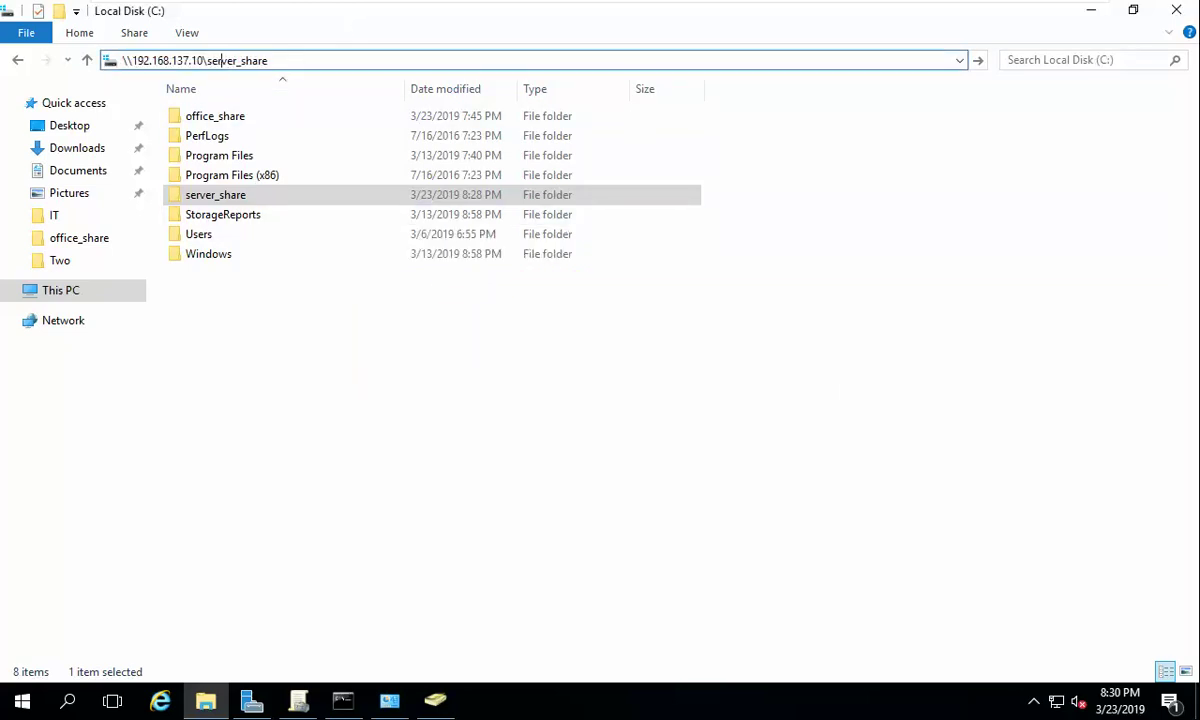
pyautogui.press('Return')
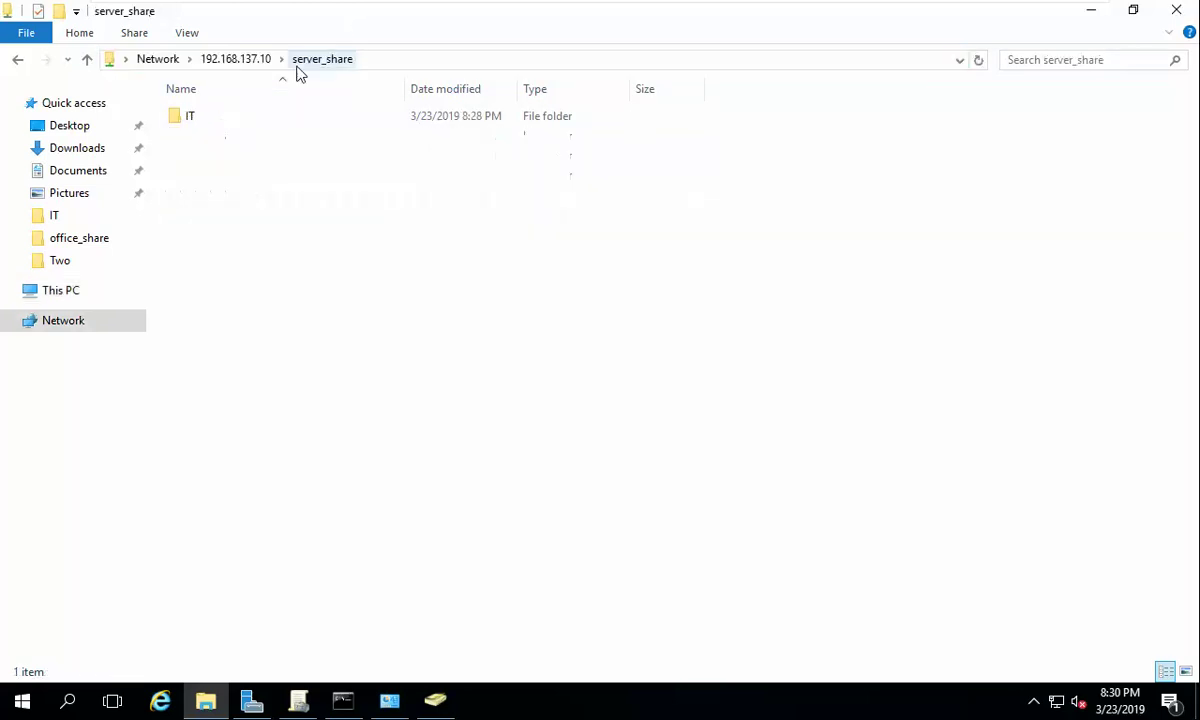
pyautogui.click(449, 59)
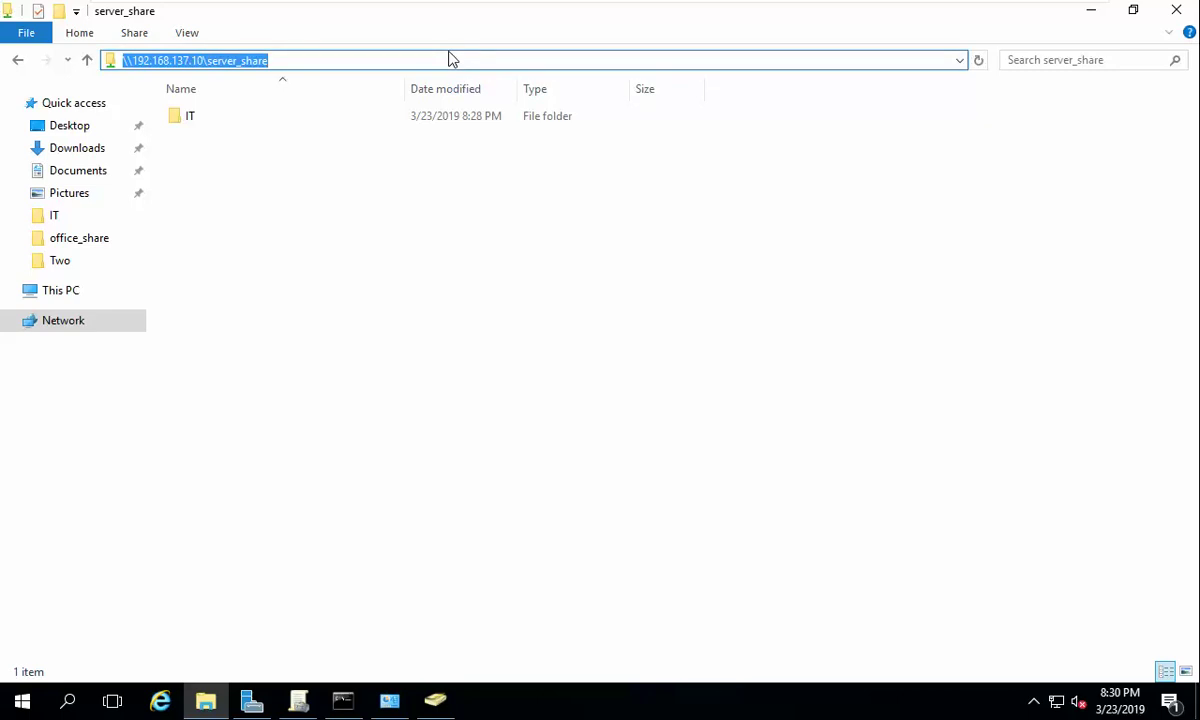
pyautogui.click(457, 288)
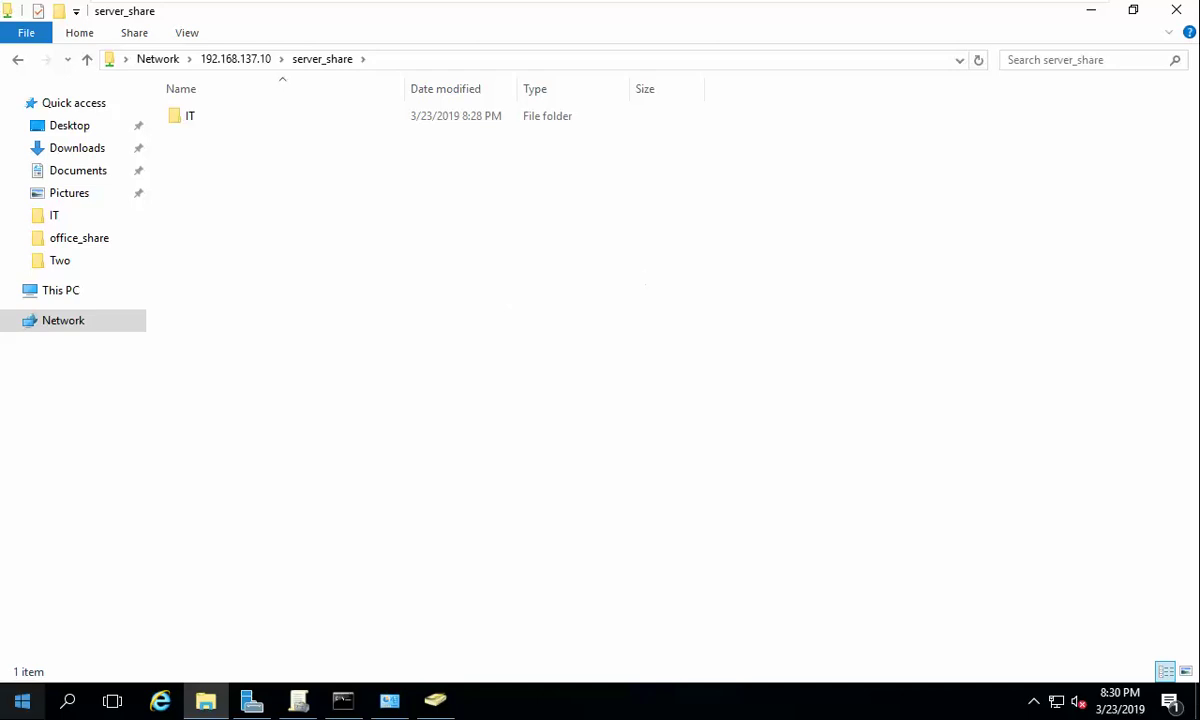
# - Switch to Active Directory Users and Computers and create an organizational unit named Two inside the IT organizational unit
pyautogui.moveTo(424, 704)
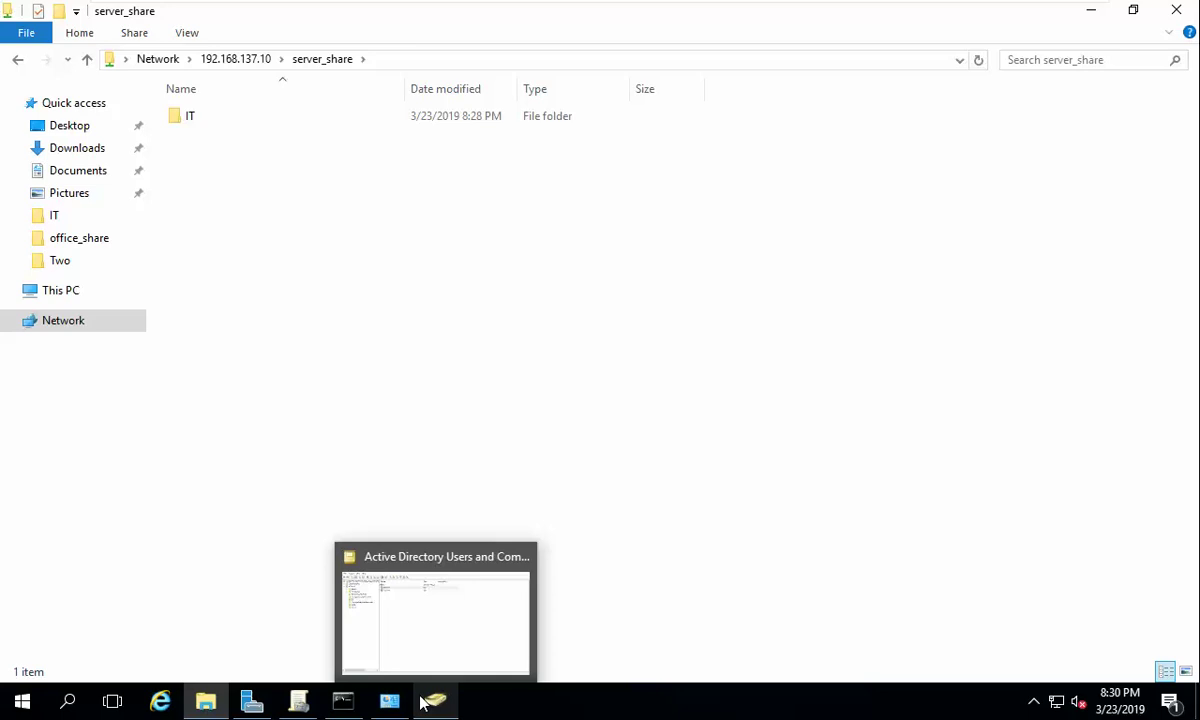
pyautogui.click(398, 656)
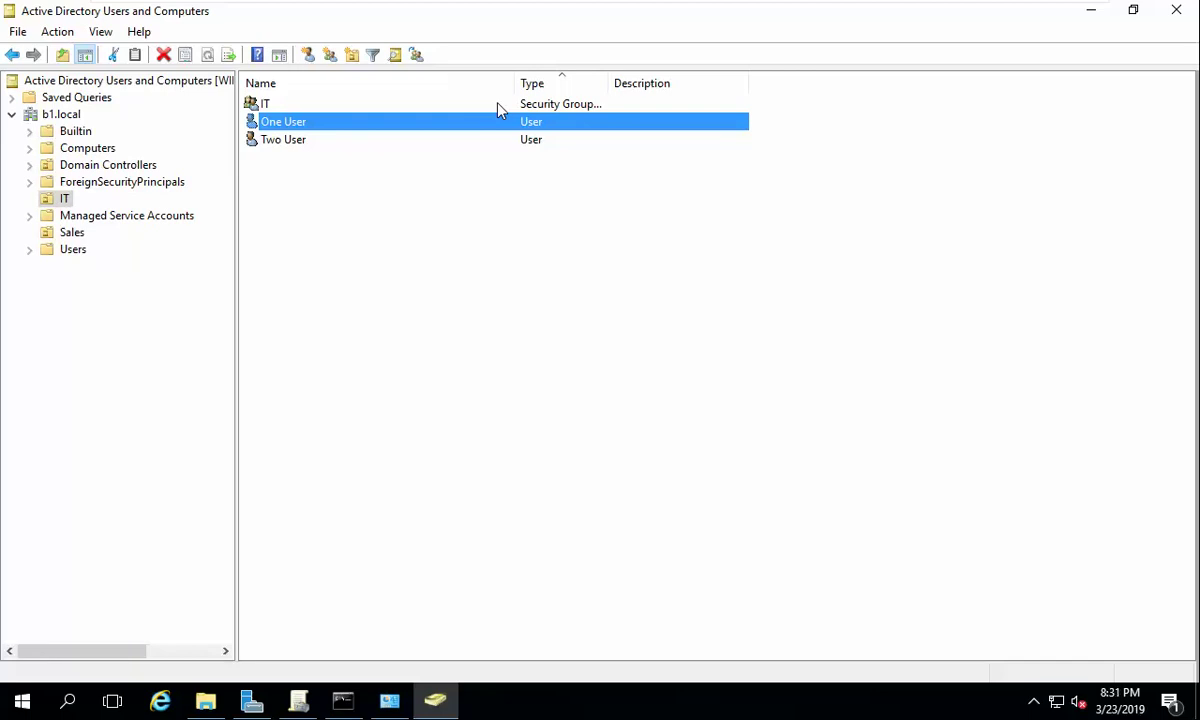
pyautogui.rightClick(56, 200)
pyautogui.moveTo(148, 286)
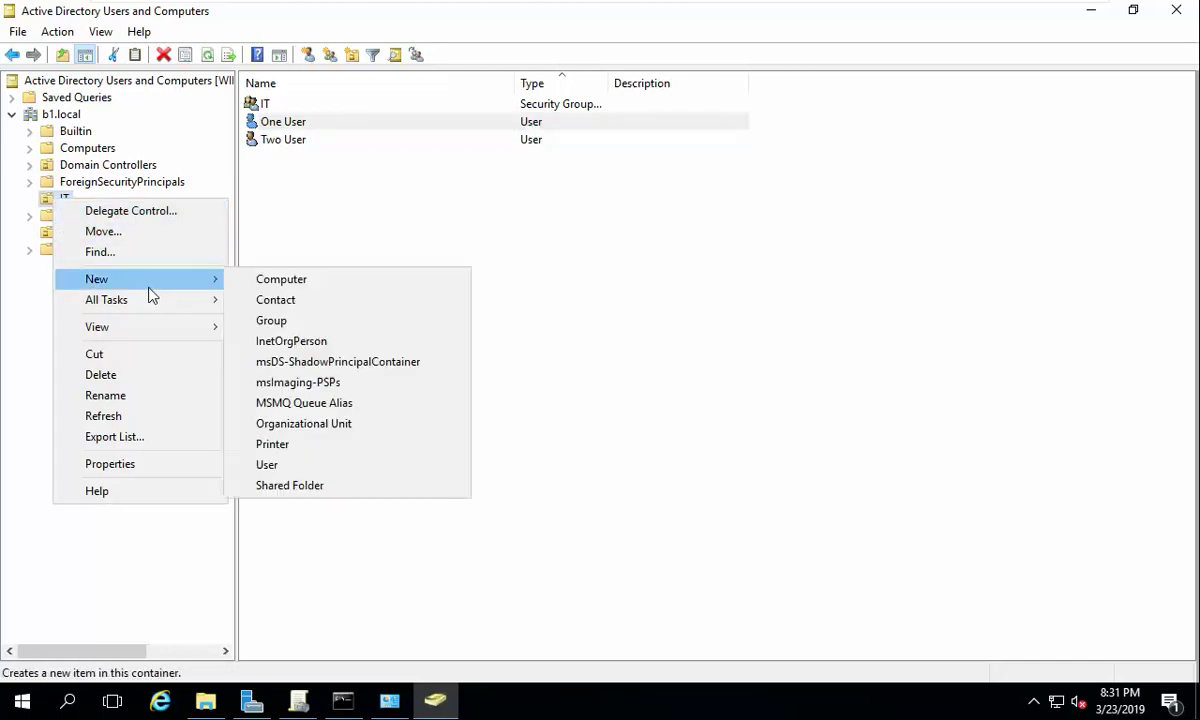
pyautogui.click(310, 425)
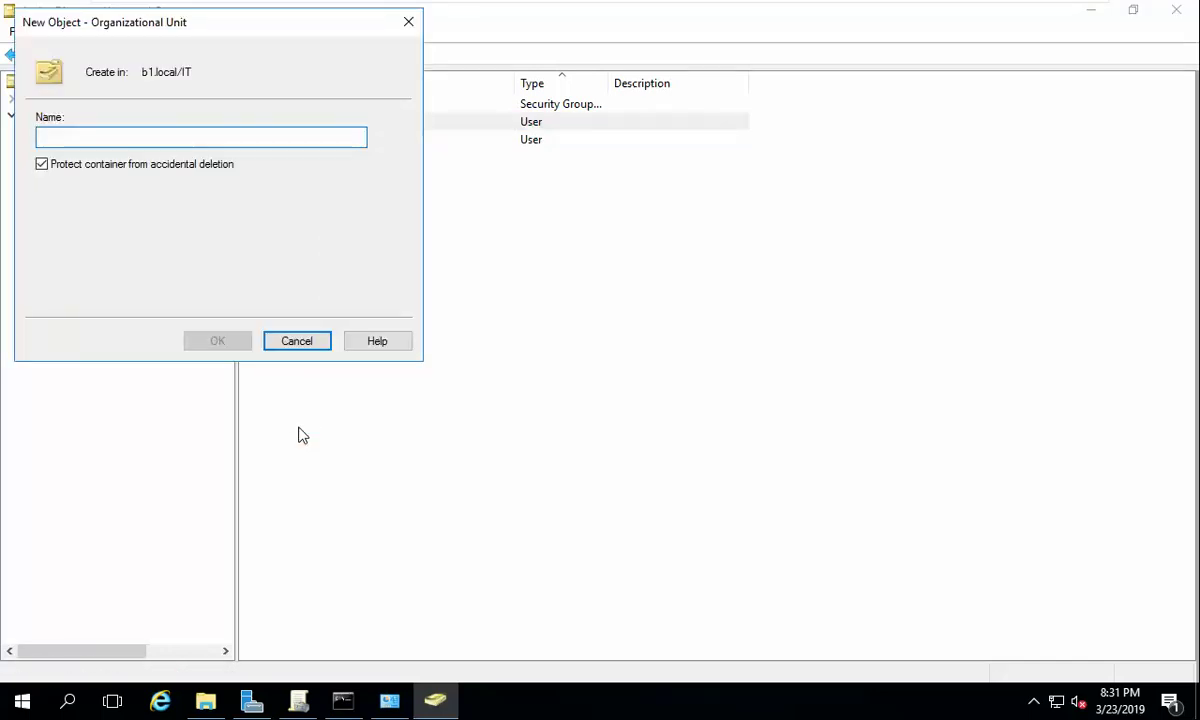
pyautogui.write('Two')
pyautogui.press('Return')
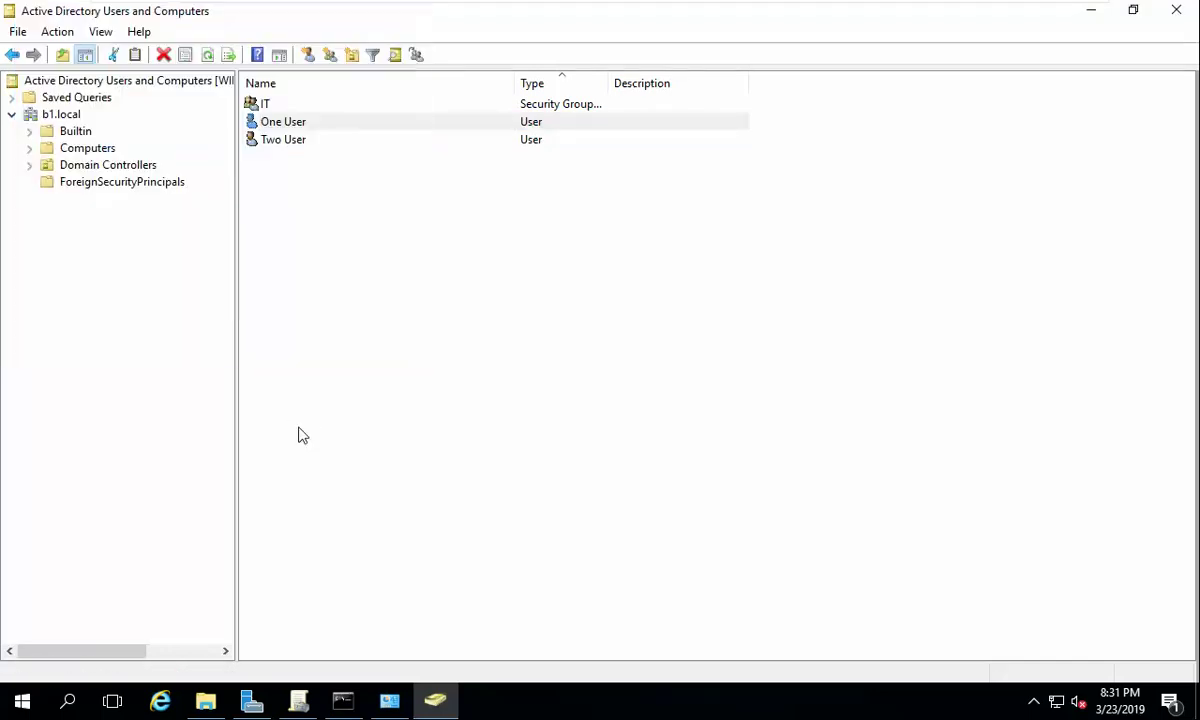
# - Move the second user account from the IT organizational unit into its Two sub-unit and check the contents of both
pyautogui.click(66, 200)
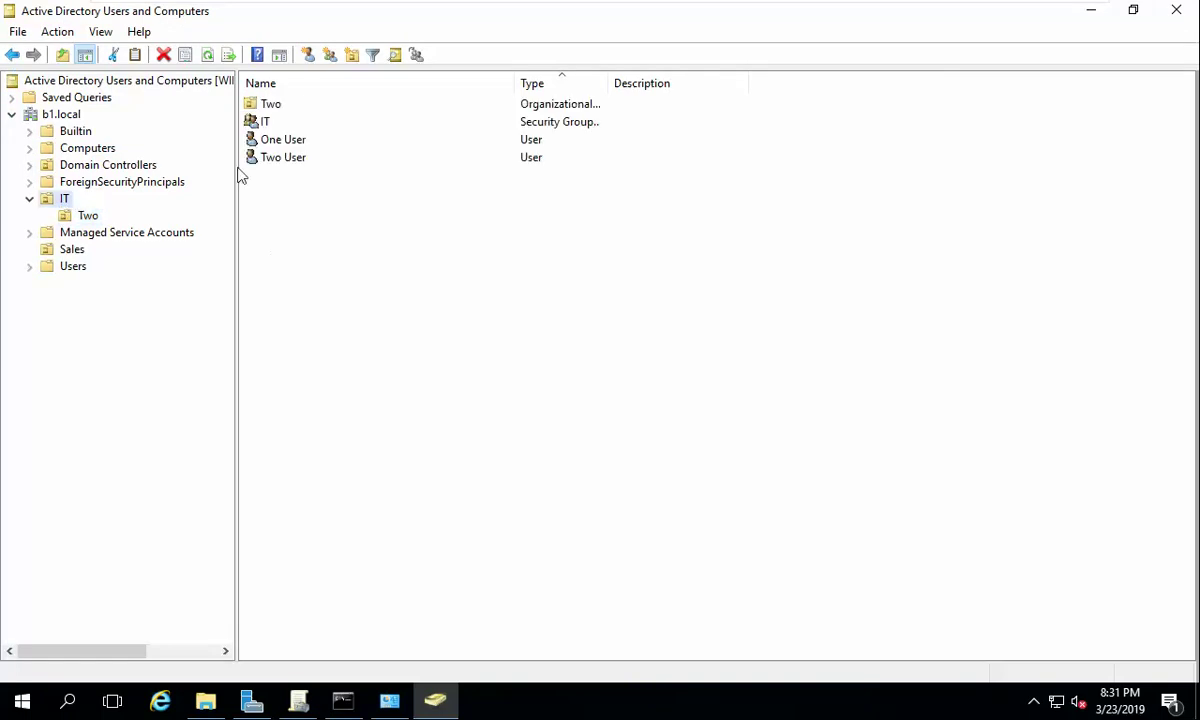
pyautogui.click(280, 110)
pyautogui.moveTo(281, 113); pyautogui.dragTo(270, 105)
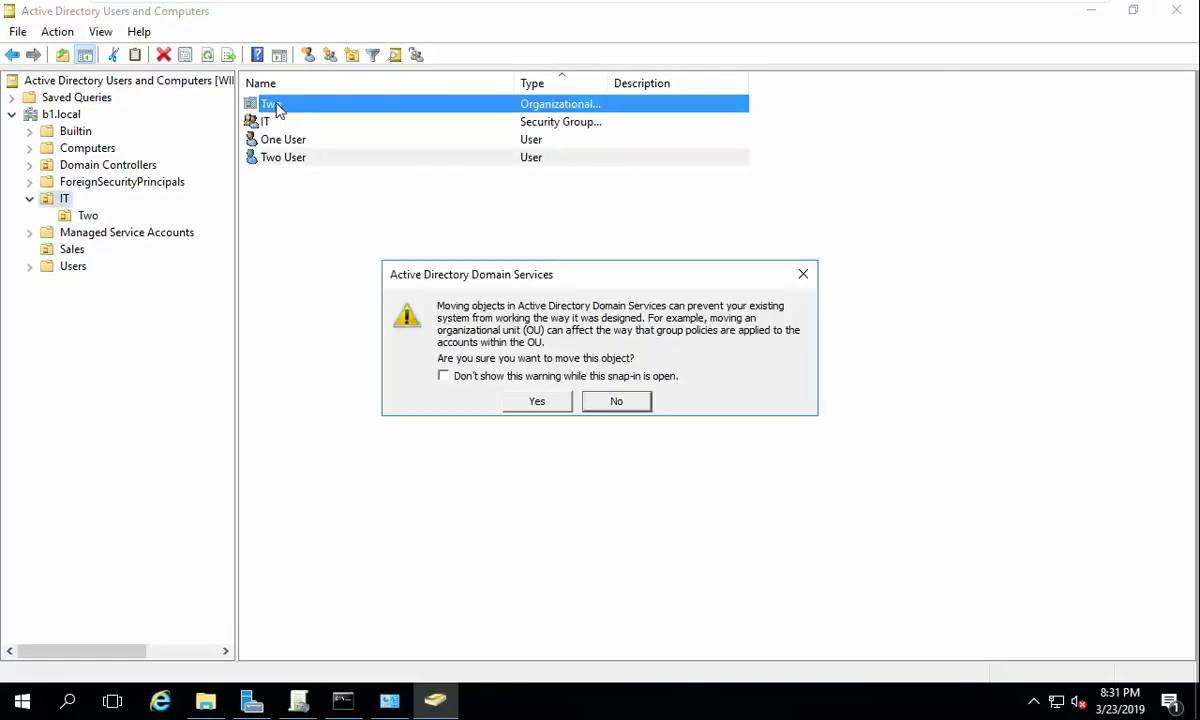
pyautogui.click(540, 404)
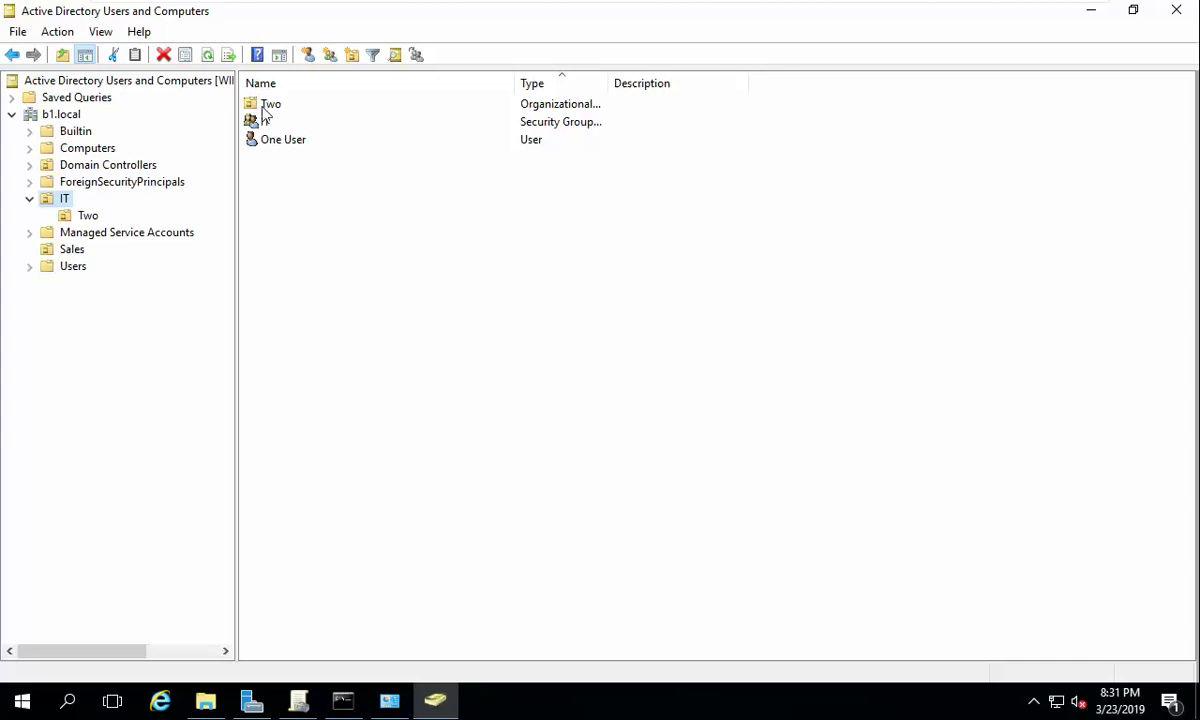
pyautogui.click(90, 217)
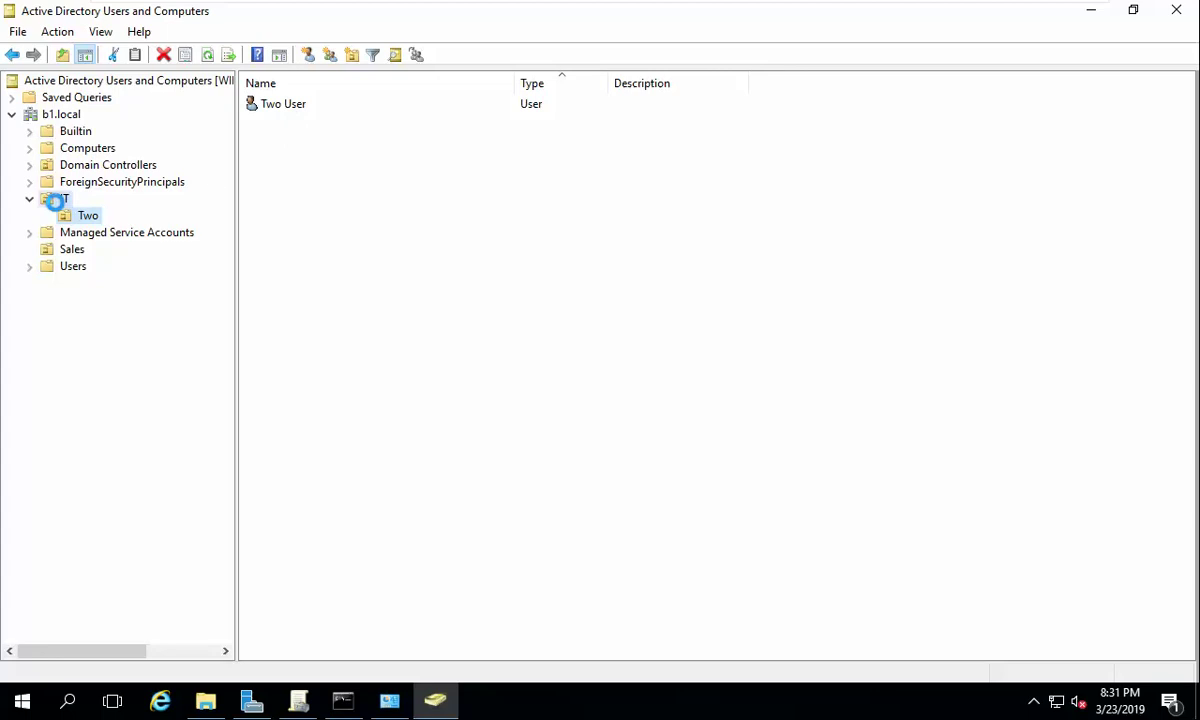
pyautogui.click(57, 198)
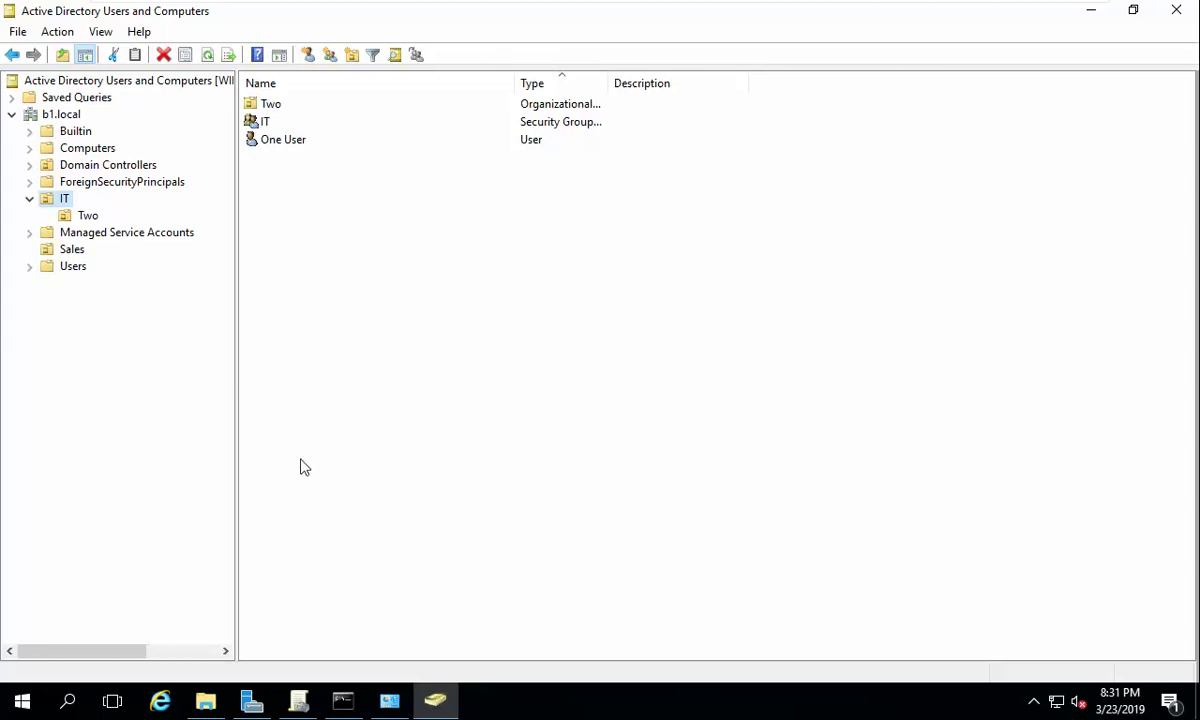
# - Switch to Group Policy Management, create a GPO named Map Drive linked to the IT organizational unit, and open its scope
pyautogui.click(300, 703)
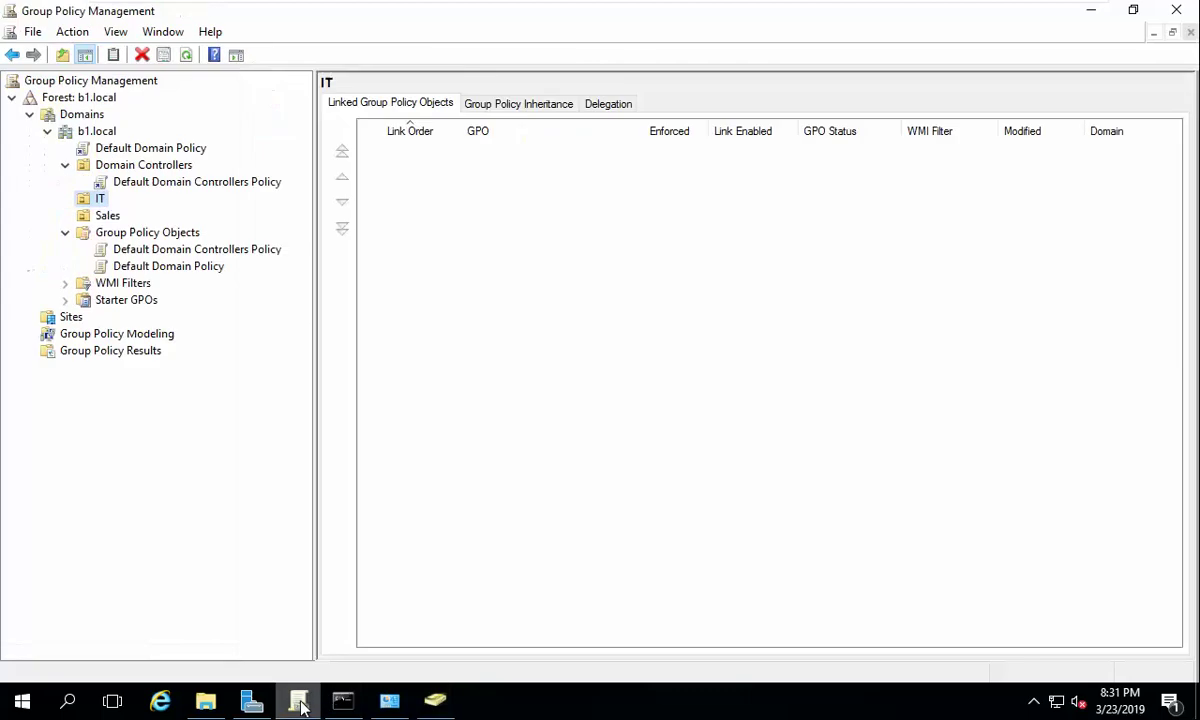
pyautogui.rightClick(93, 202)
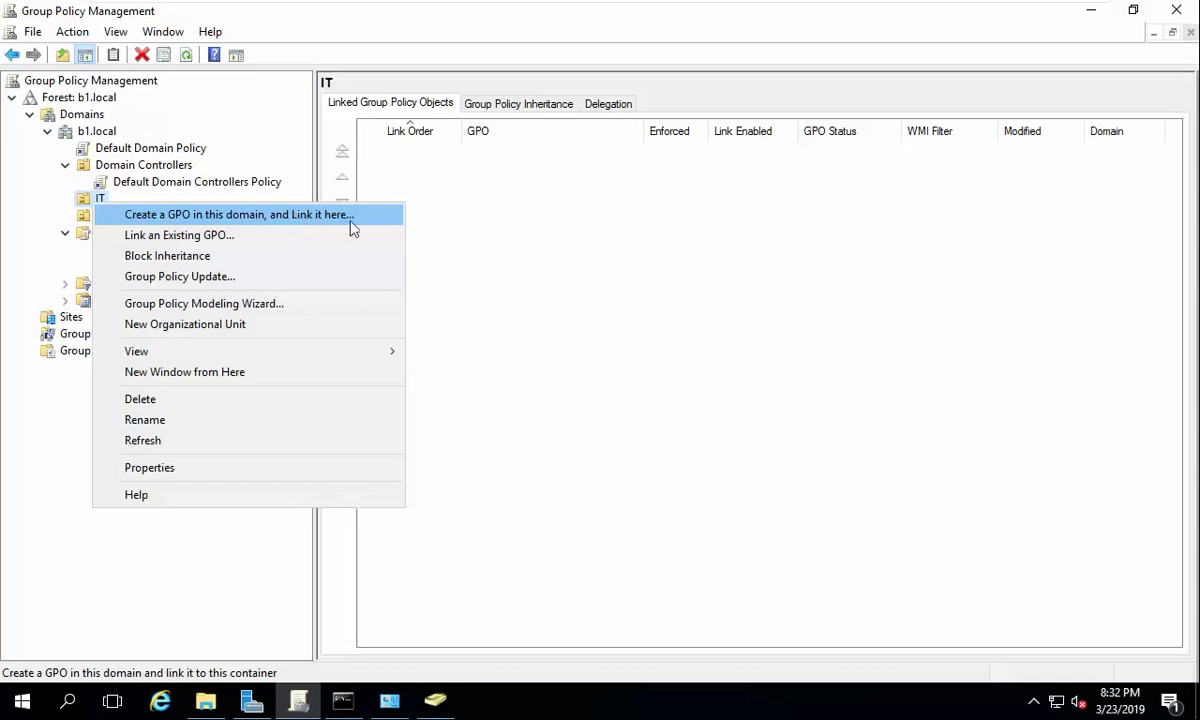
pyautogui.click(412, 307)
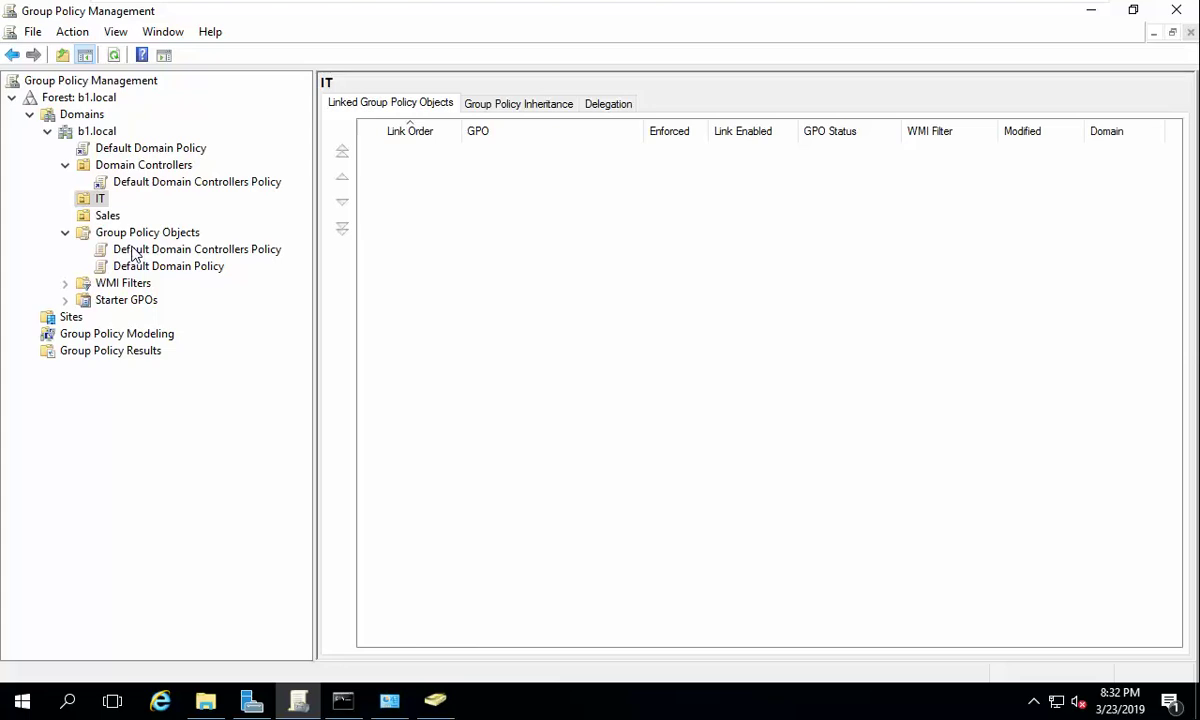
pyautogui.rightClick(98, 196)
pyautogui.click(112, 209)
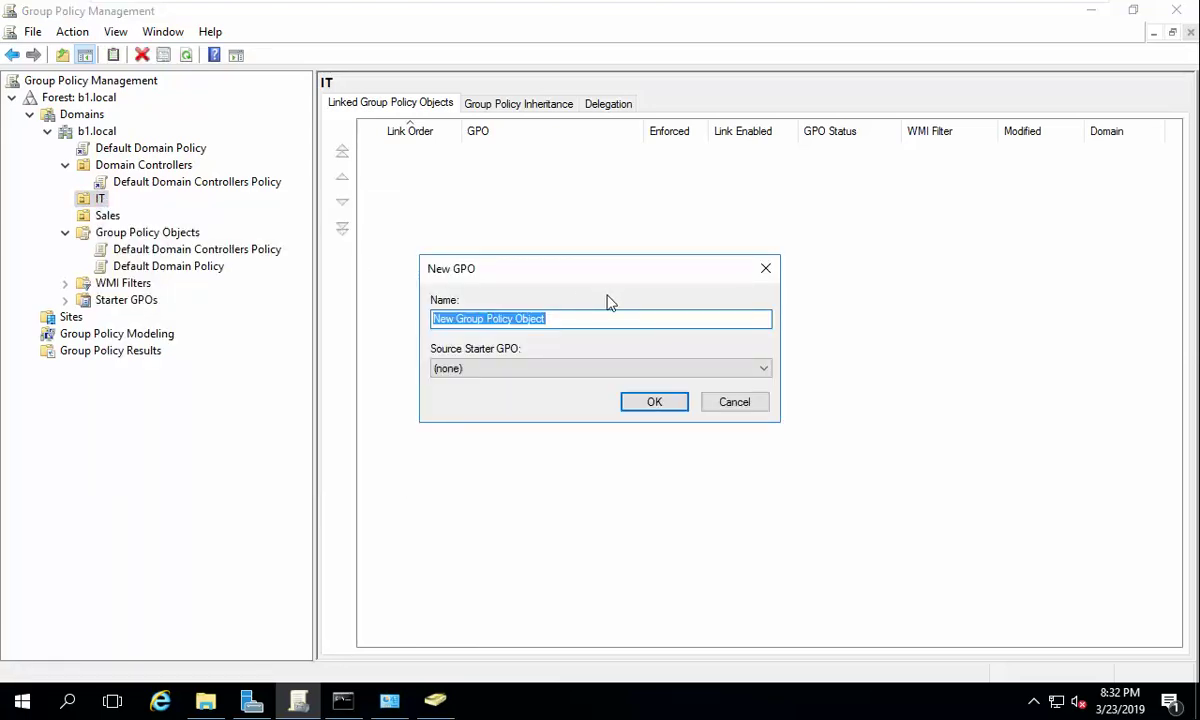
pyautogui.write('Ma')
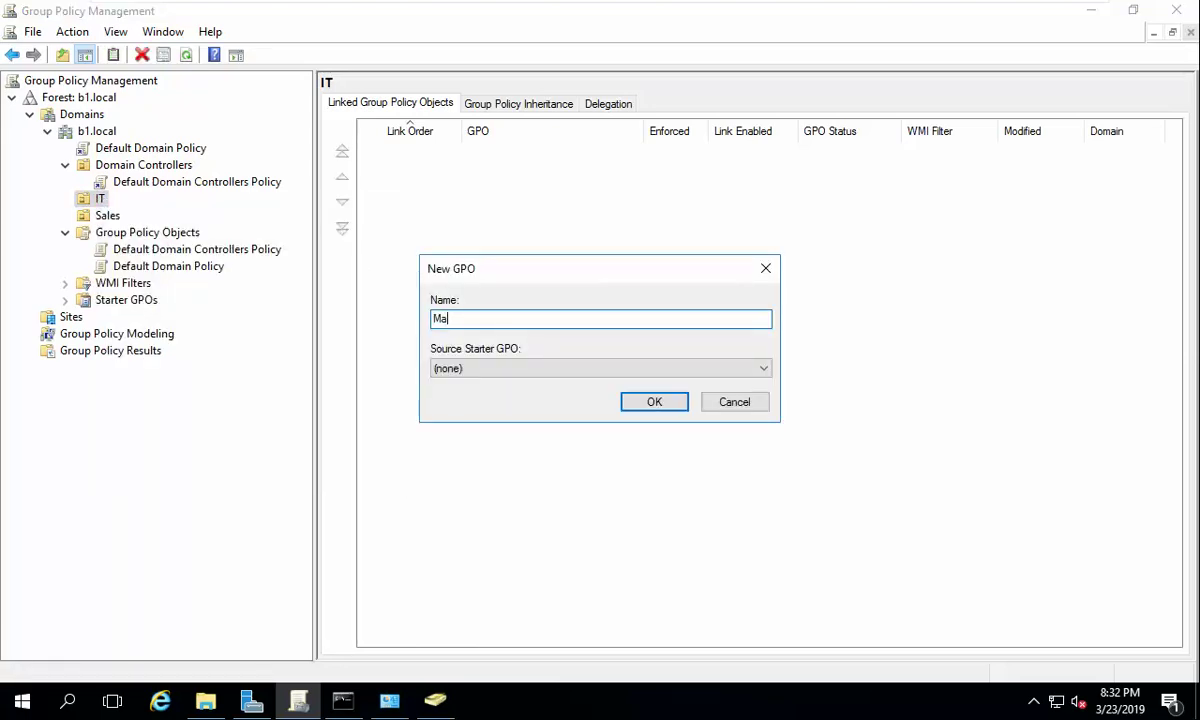
pyautogui.write('p Drive')
pyautogui.press('Return')
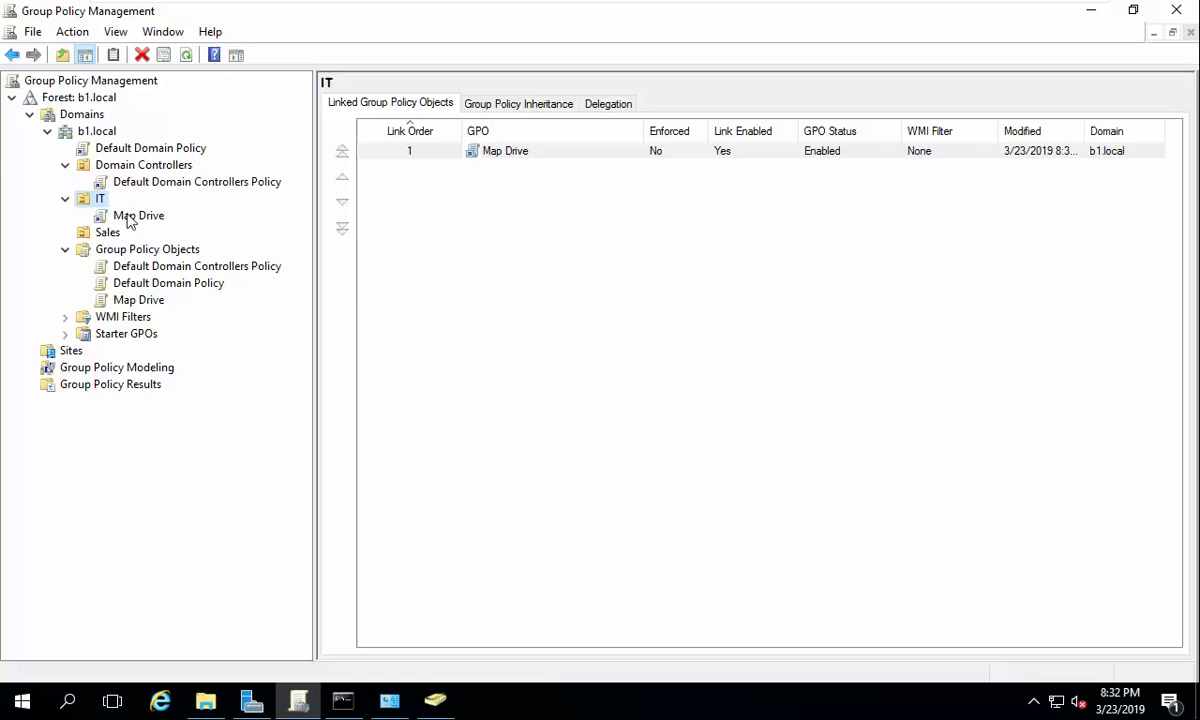
pyautogui.click(140, 301)
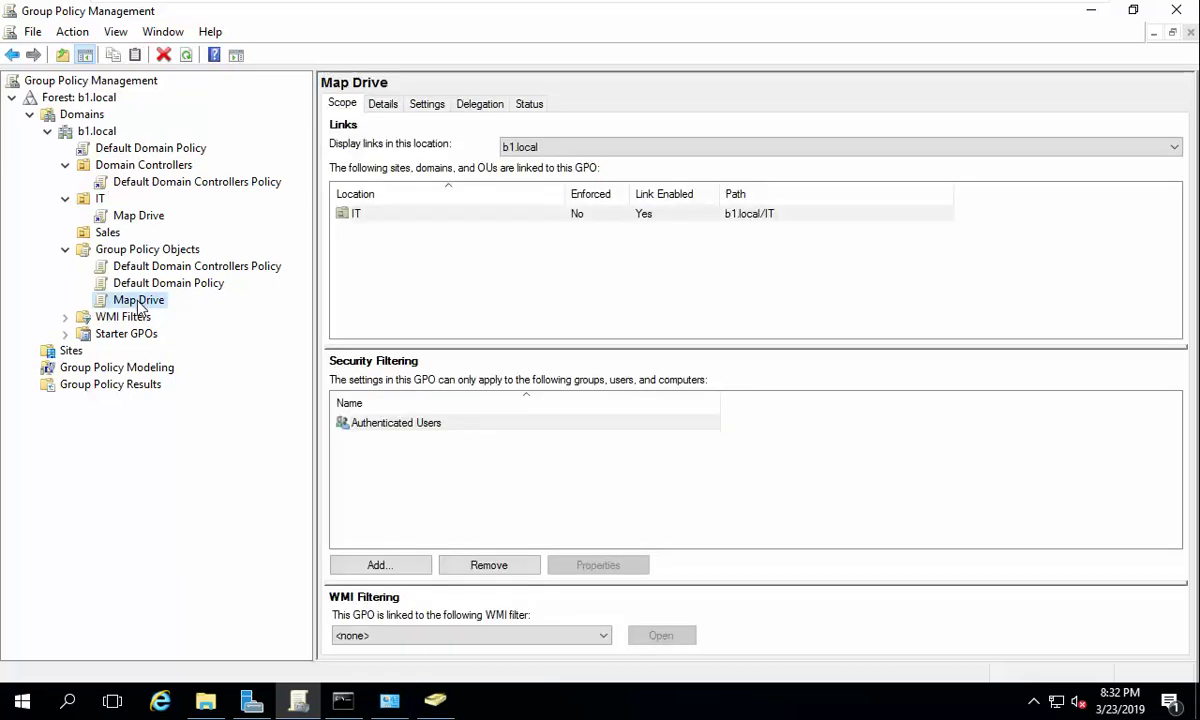
# - Delete the Map Drive link from the IT organizational unit and check the links of the Map Drive GPO
pyautogui.click(138, 216)
pyautogui.click(113, 54)
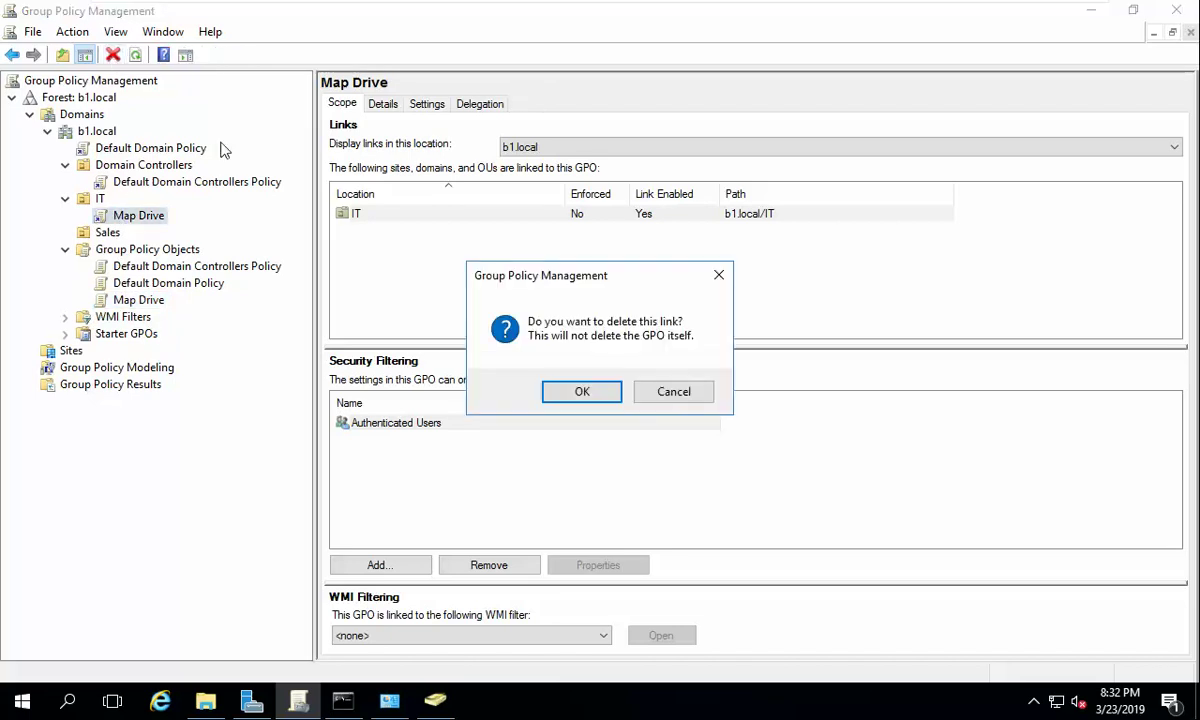
pyautogui.click(612, 396)
pyautogui.click(140, 283)
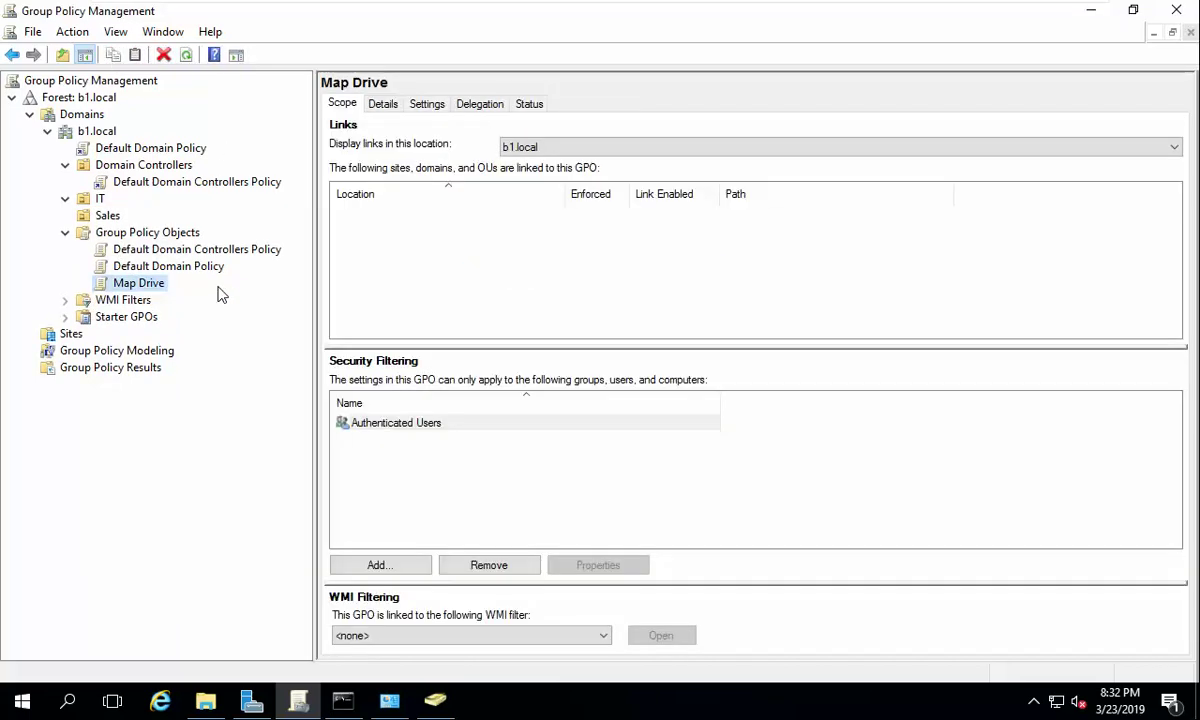
# - Link the existing Map Drive GPO to the IT organizational unit again
pyautogui.rightClick(90, 205)
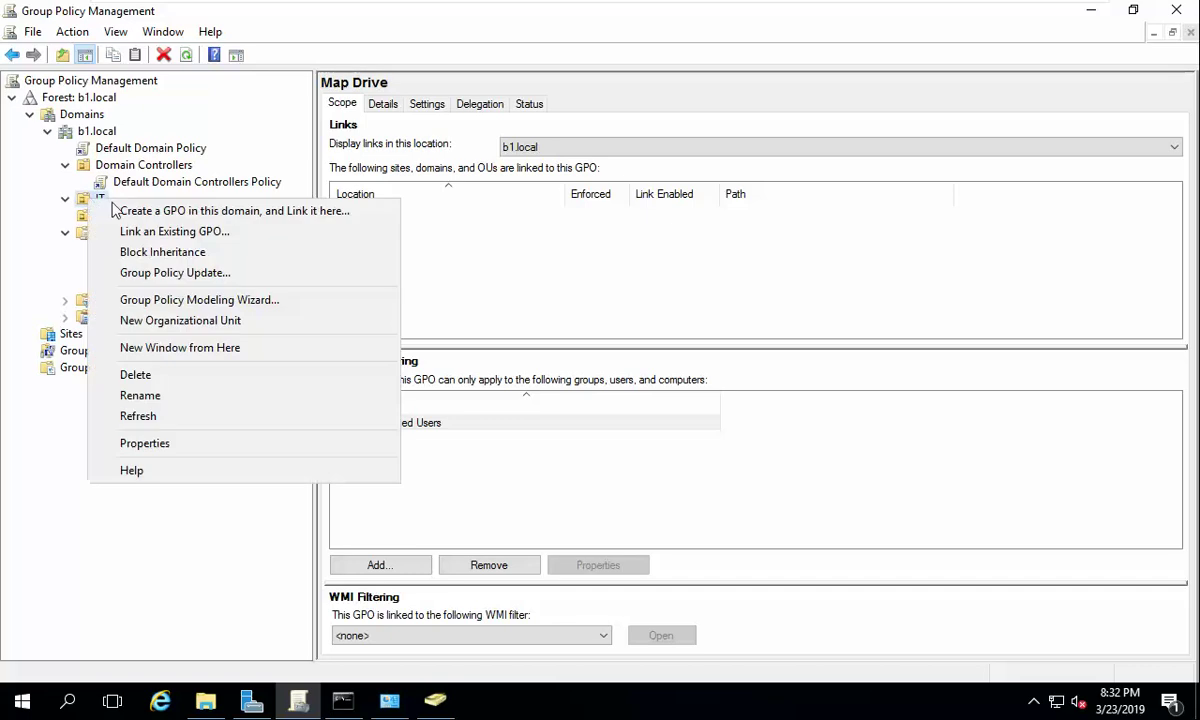
pyautogui.click(190, 236)
pyautogui.click(458, 326)
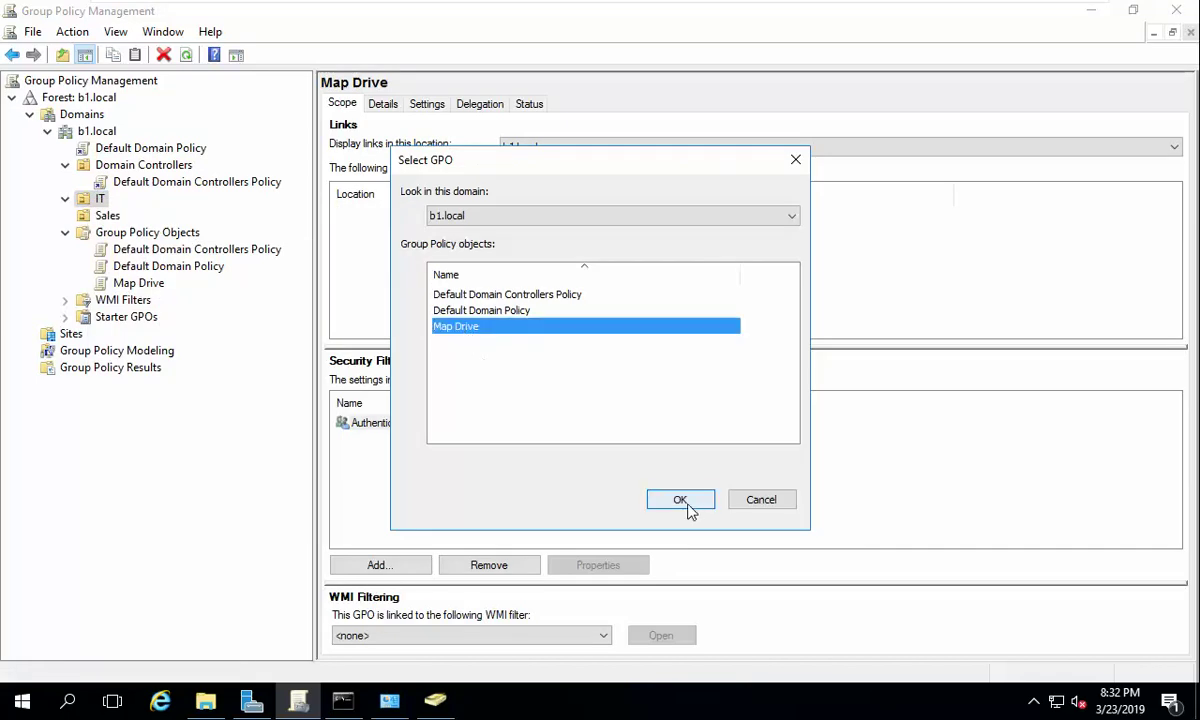
pyautogui.click(680, 500)
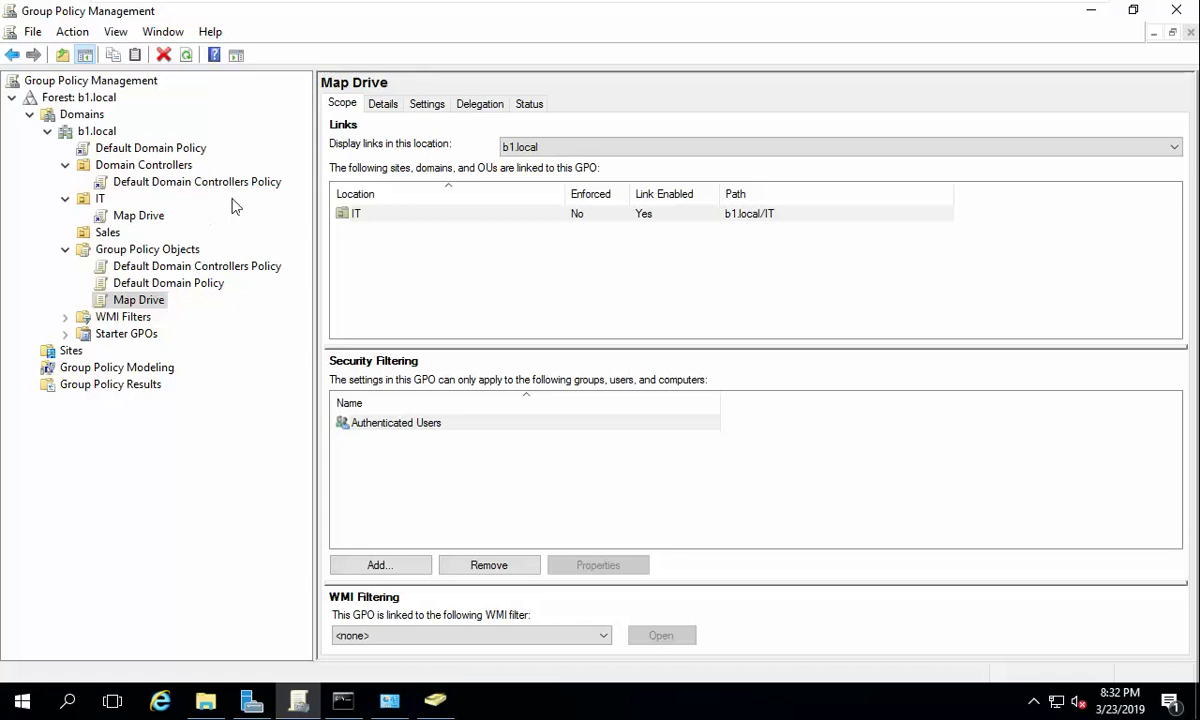
# - Open the Map Drive GPO for editing and show the Drive Maps preferences in the Windows Settings of User Configuration
pyautogui.rightClick(128, 221)
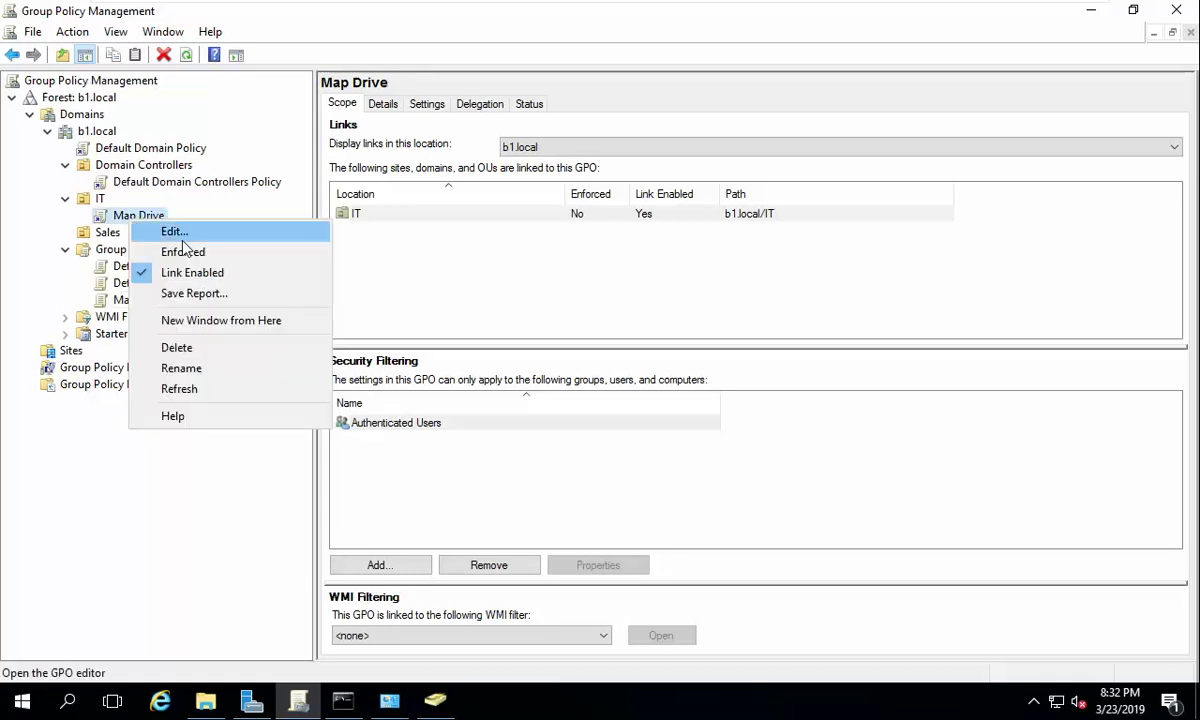
pyautogui.click(165, 236)
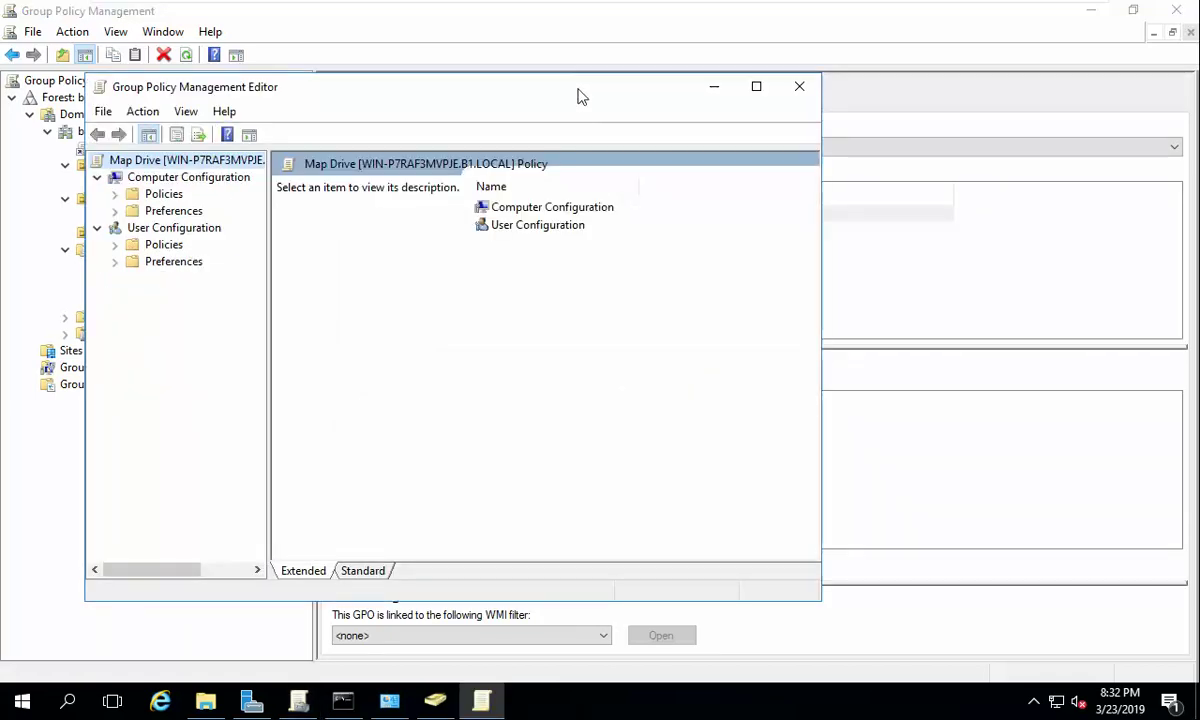
pyautogui.moveTo(577, 96); pyautogui.dragTo(735, 56)
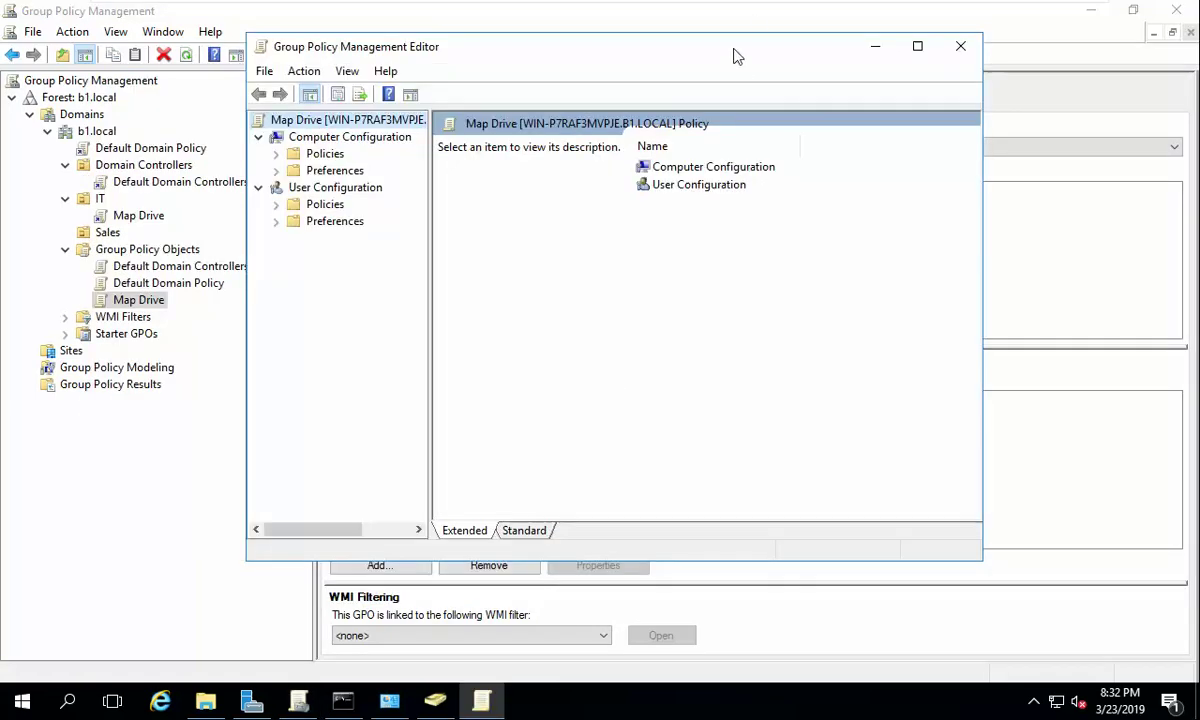
pyautogui.click(323, 190)
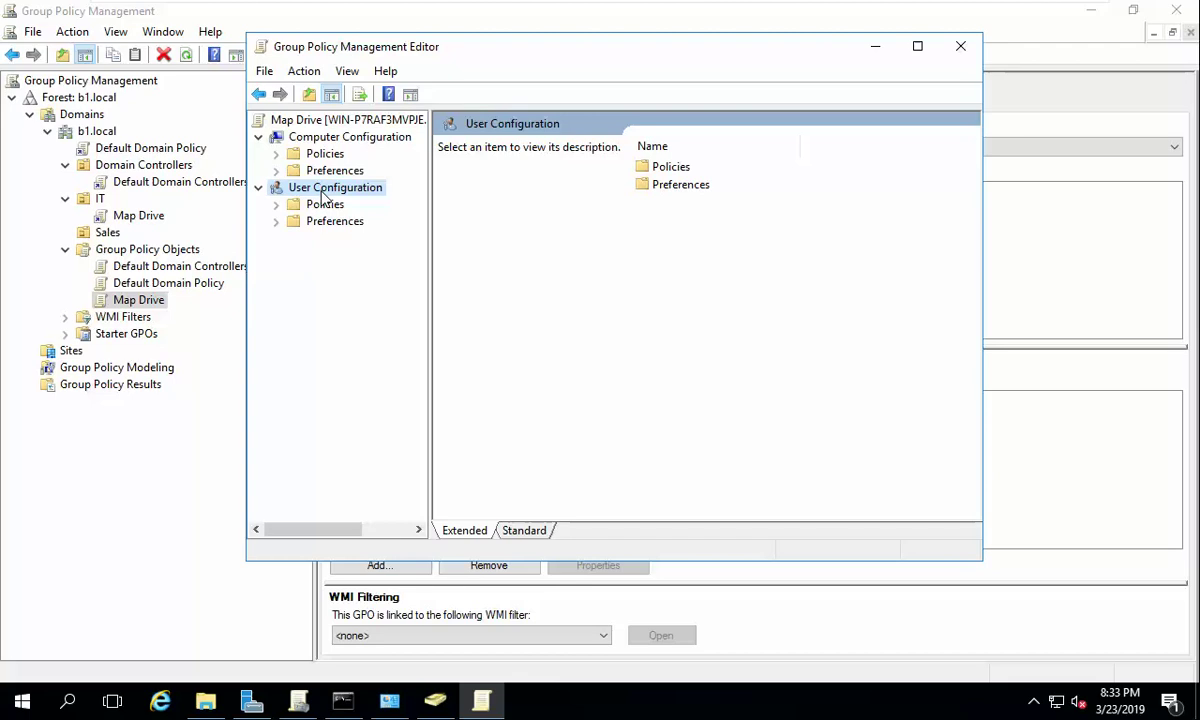
pyautogui.click(277, 221)
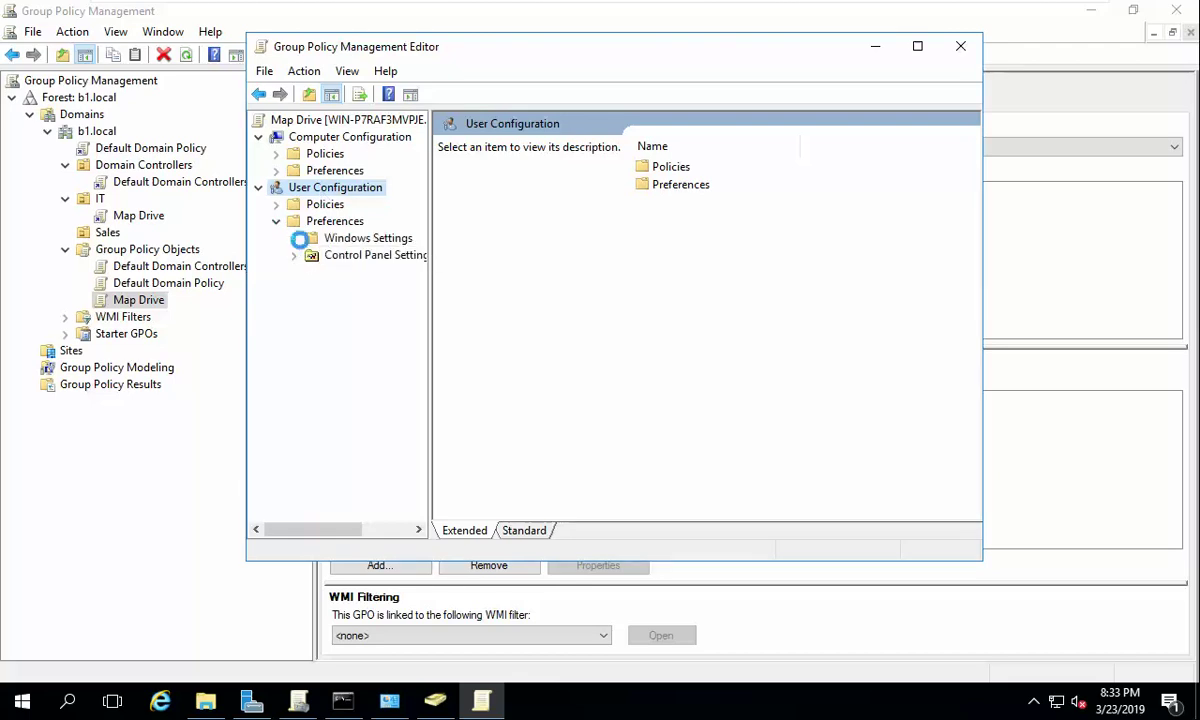
pyautogui.click(294, 238)
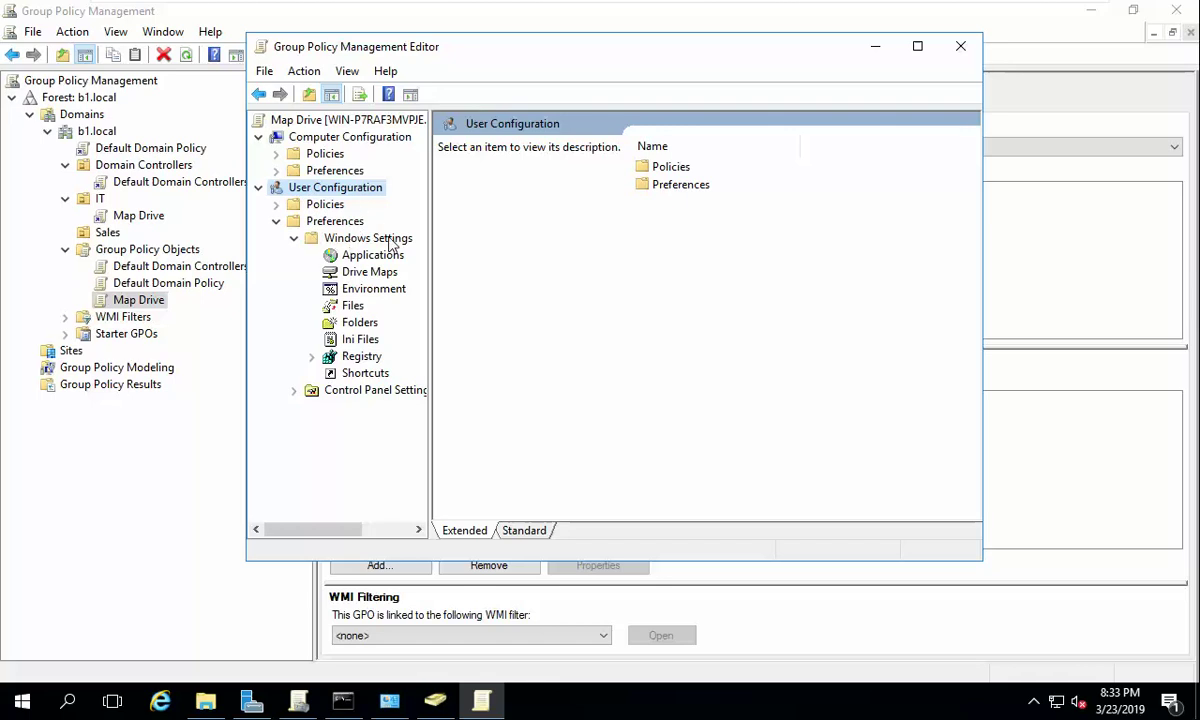
pyautogui.click(355, 272)
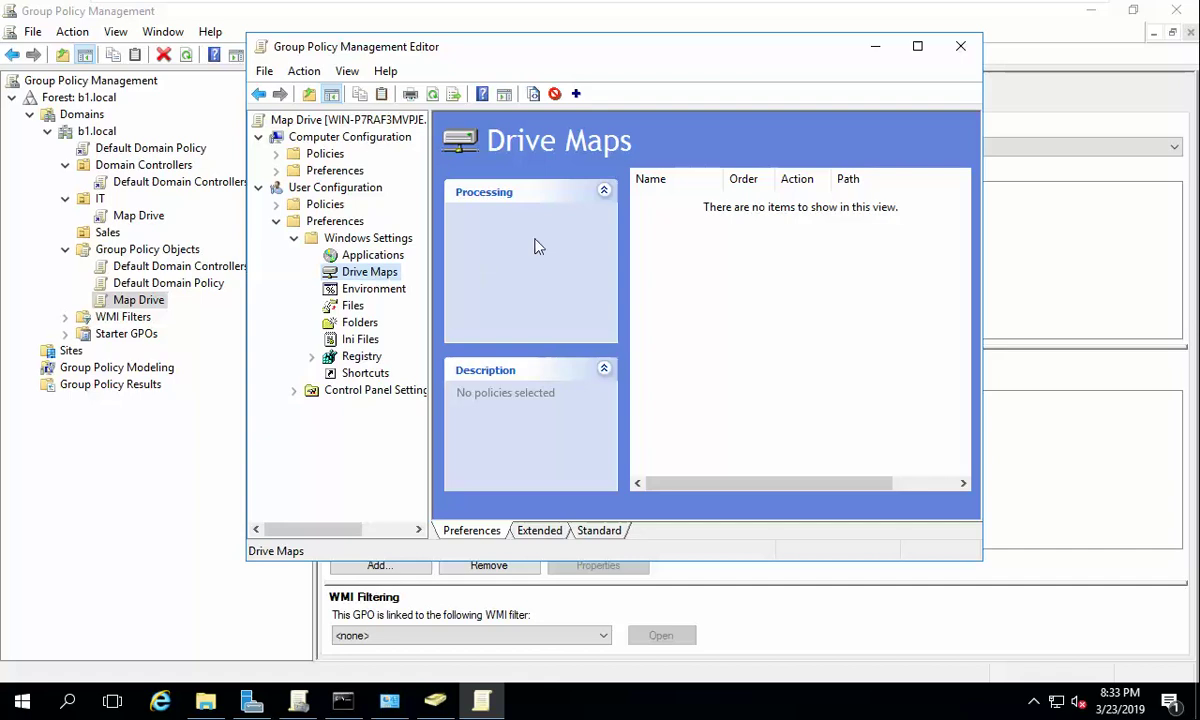
# - Start a new mapped drive with the location \\192.168.137.10\server_share and enable Reconnect
pyautogui.click(576, 95)
pyautogui.moveTo(594, 100); pyautogui.dragTo(655, 93)
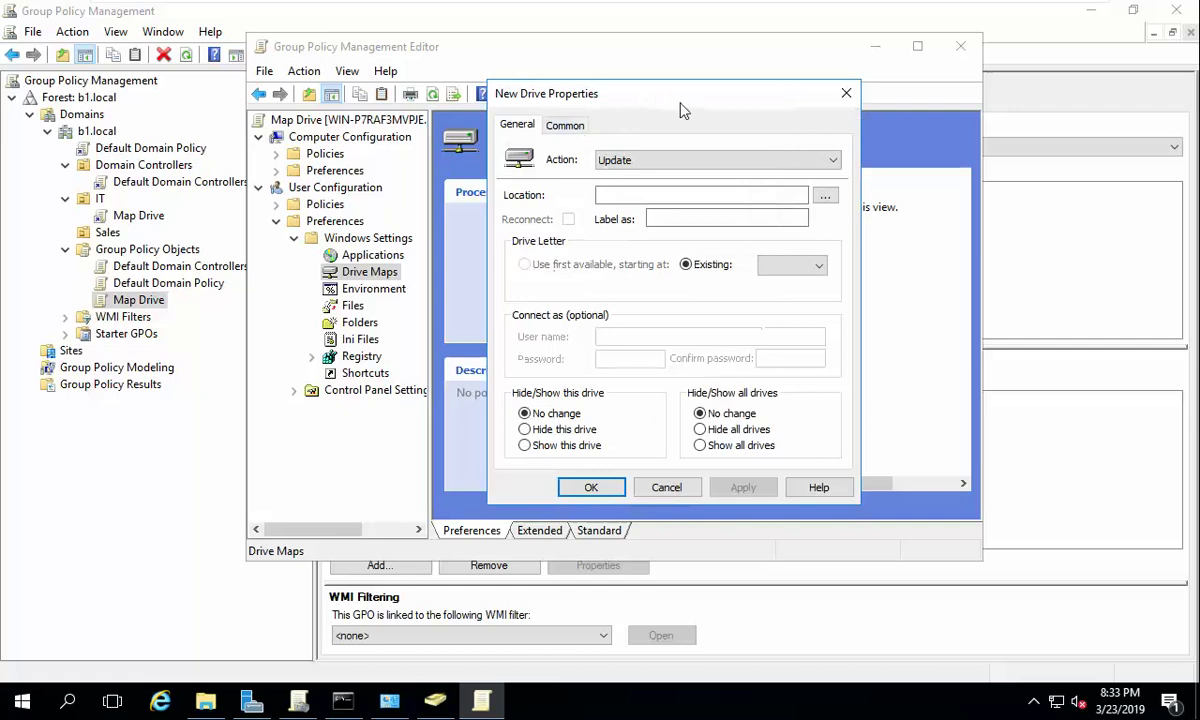
pyautogui.rightClick(620, 195)
pyautogui.click(676, 276)
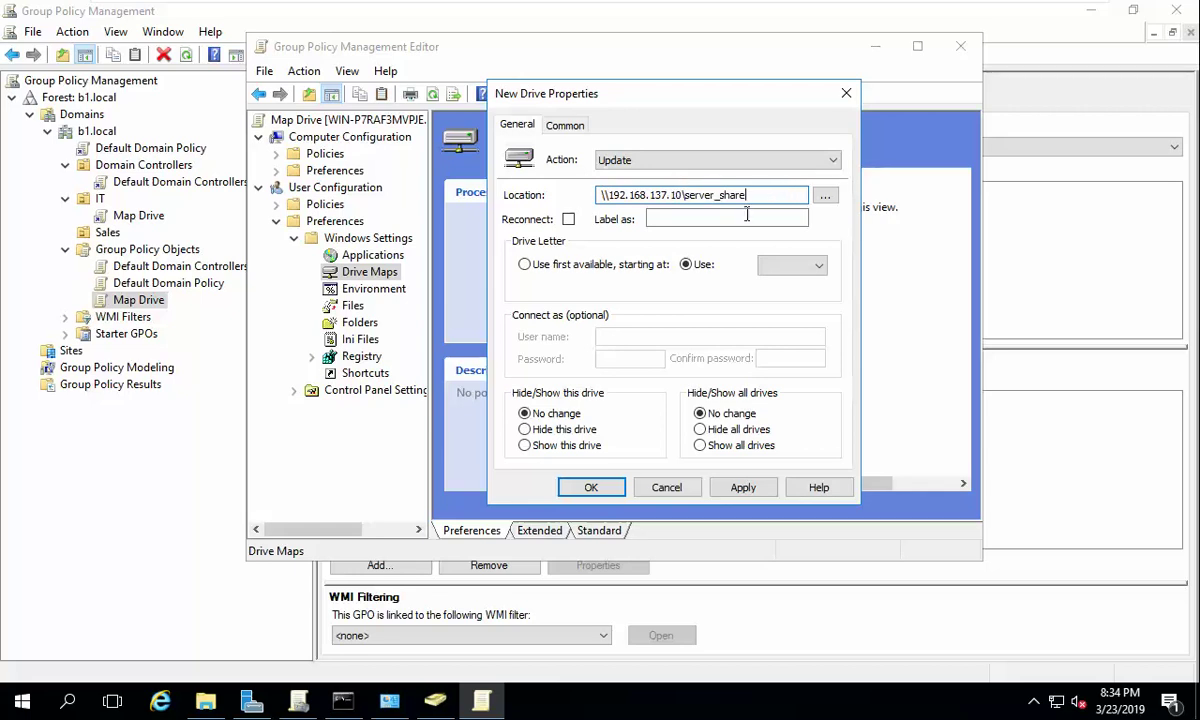
pyautogui.click(669, 219)
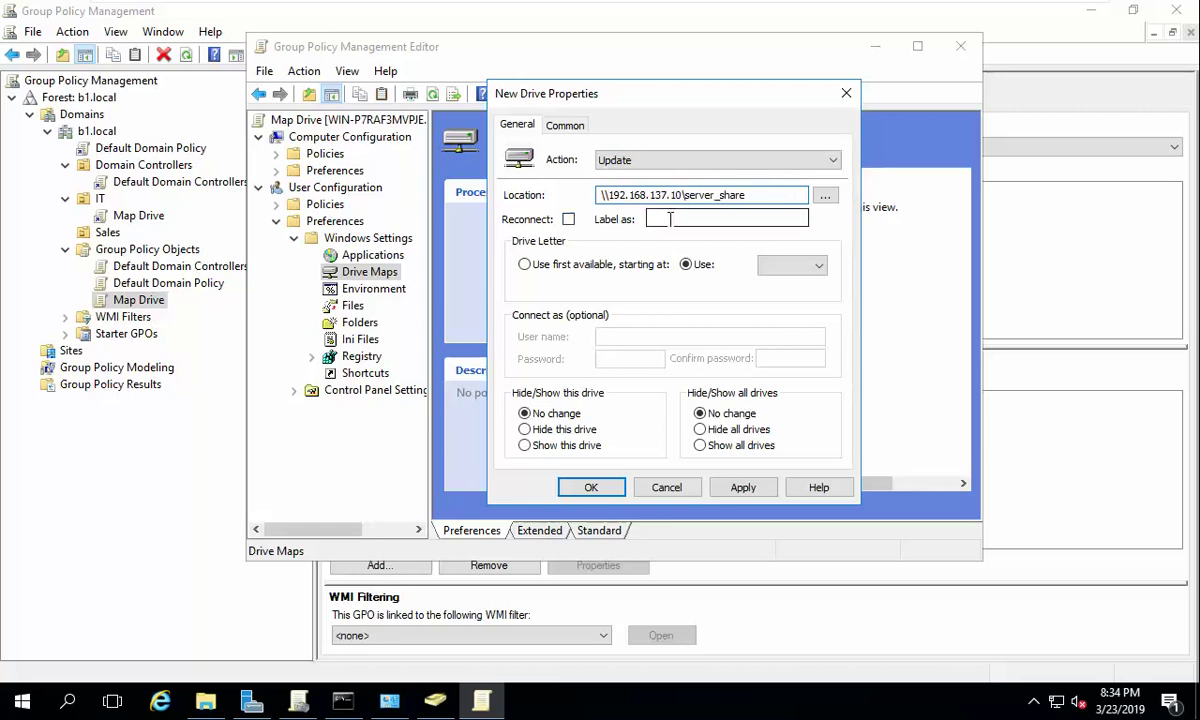
pyautogui.click(568, 219)
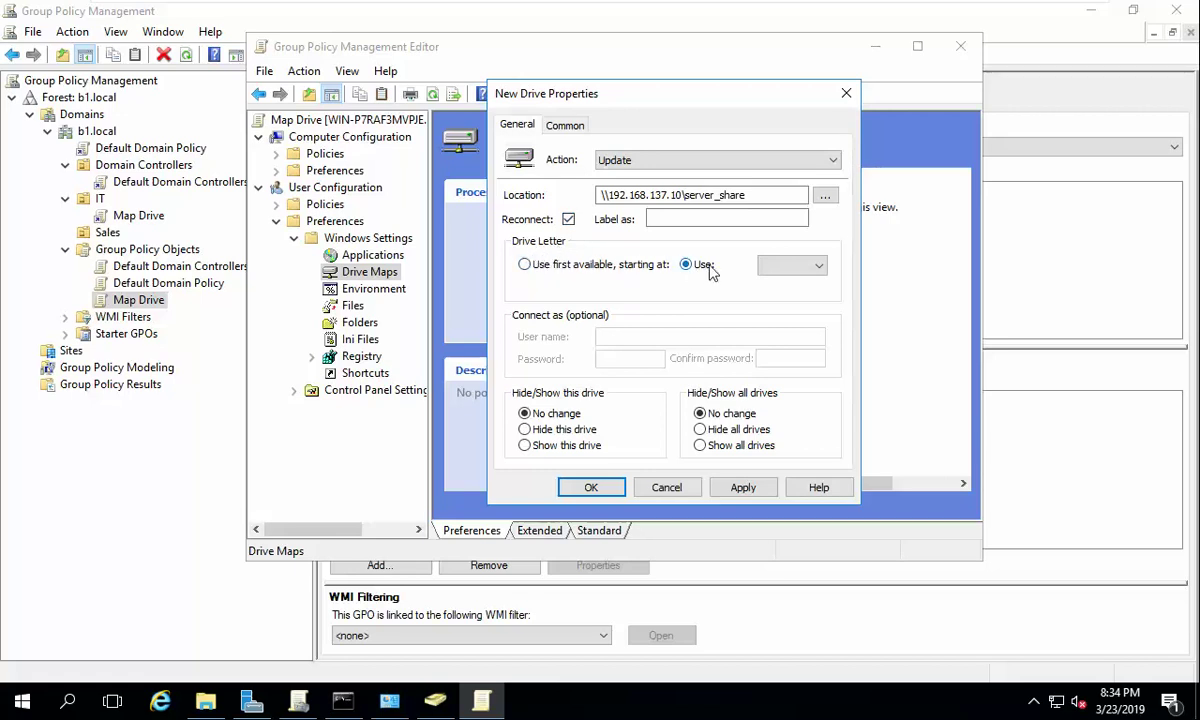
# - Assign drive letter X to the new mapped drive and apply the settings
pyautogui.click(525, 264)
pyautogui.click(686, 265)
pyautogui.click(790, 265)
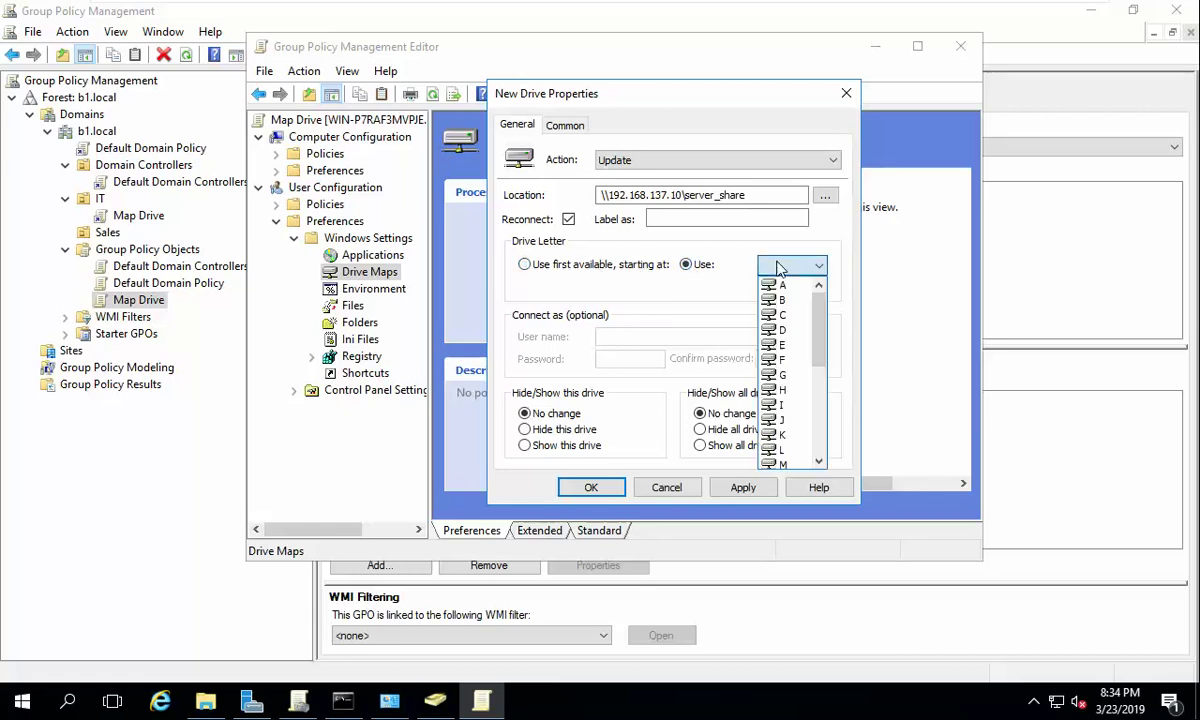
pyautogui.scroll(-5, 793, 423)
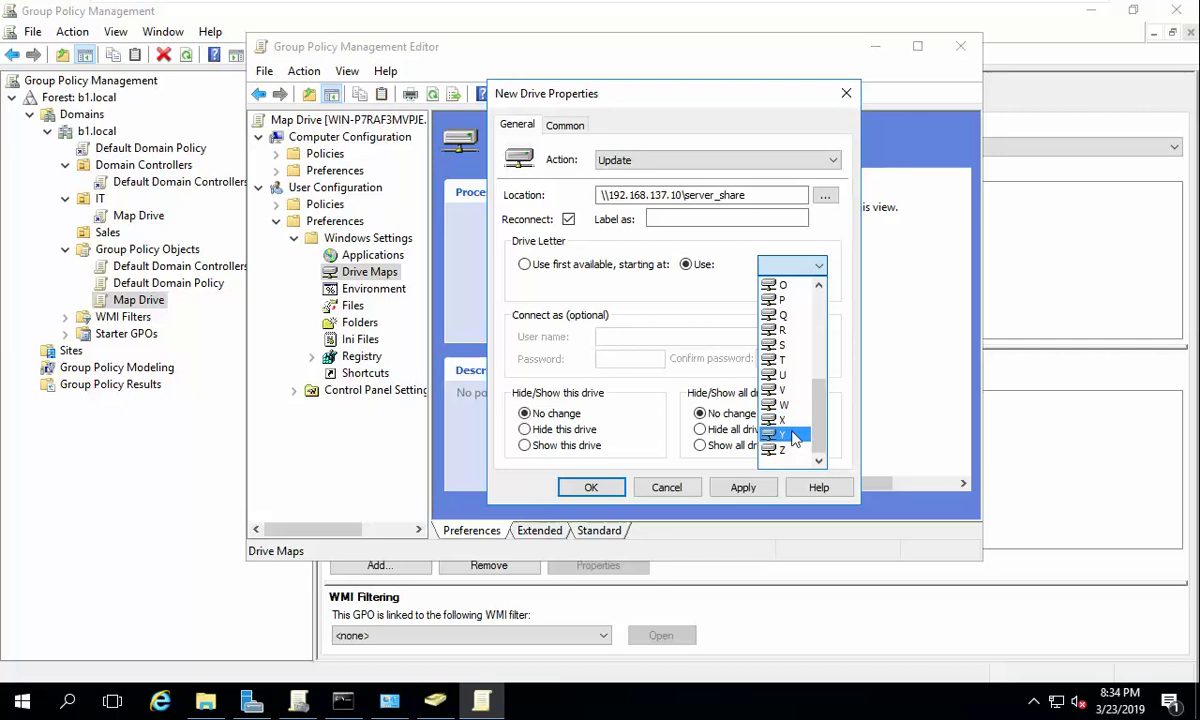
pyautogui.click(790, 421)
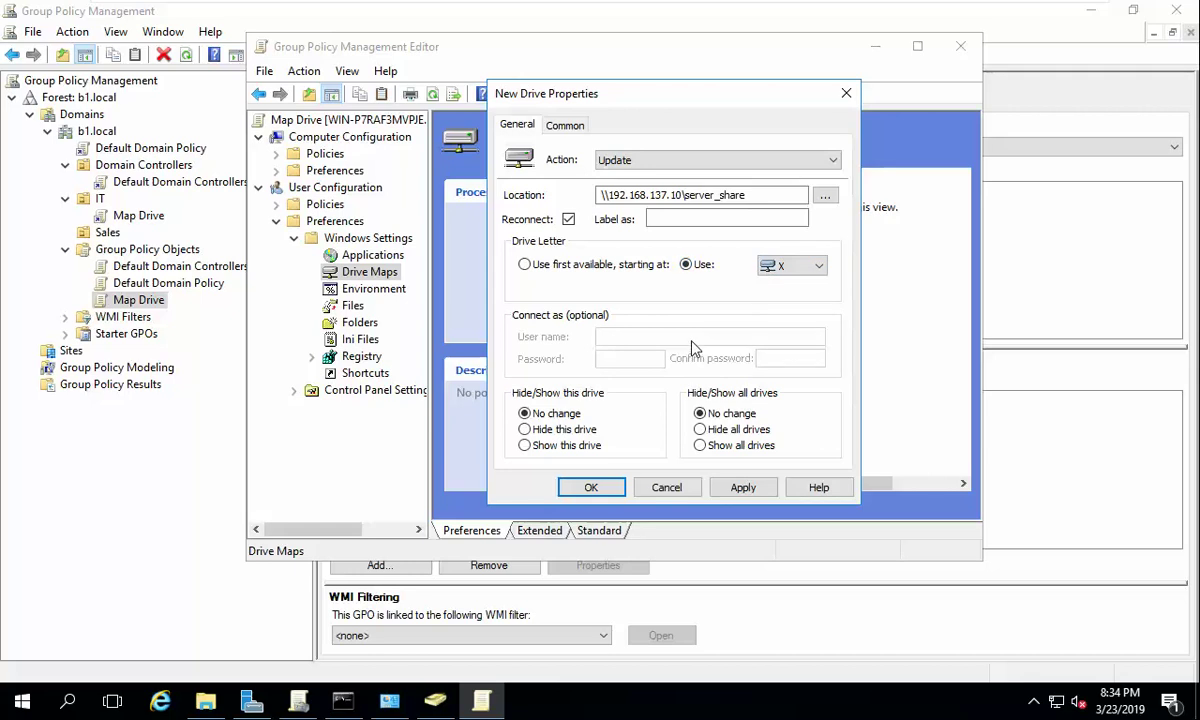
pyautogui.click(752, 490)
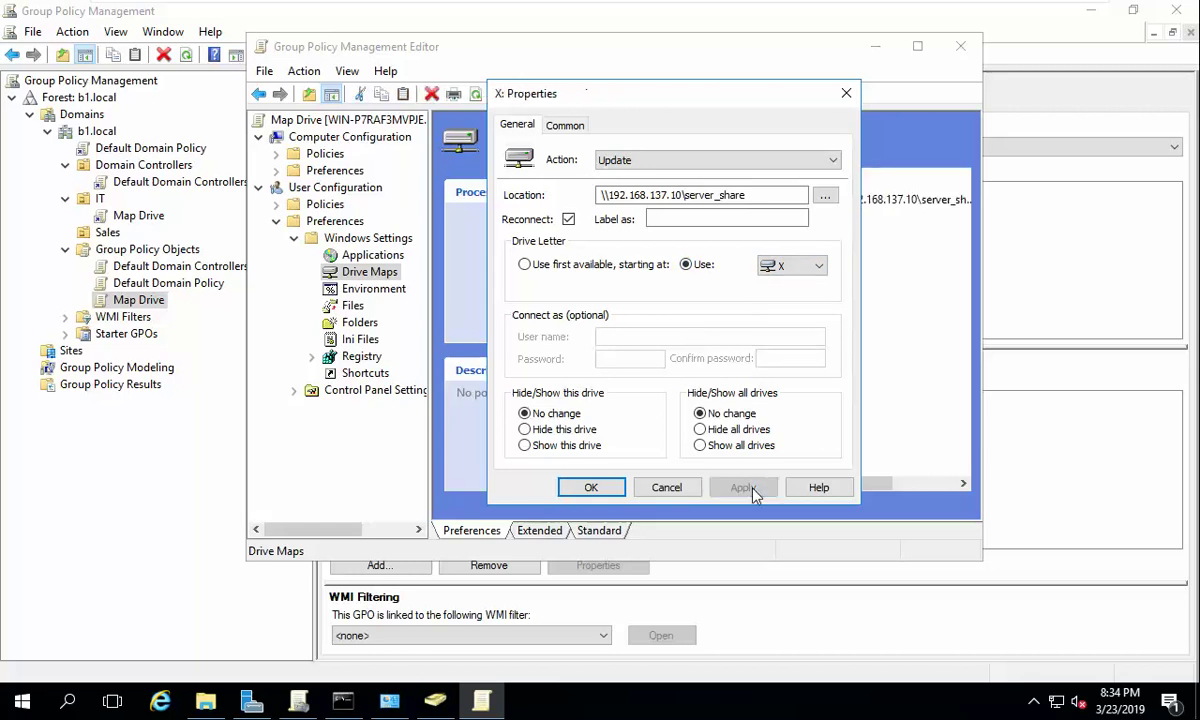
# - Try the Create action for the X: drive mapping and set it back to Update, applying each change
pyautogui.click(831, 161)
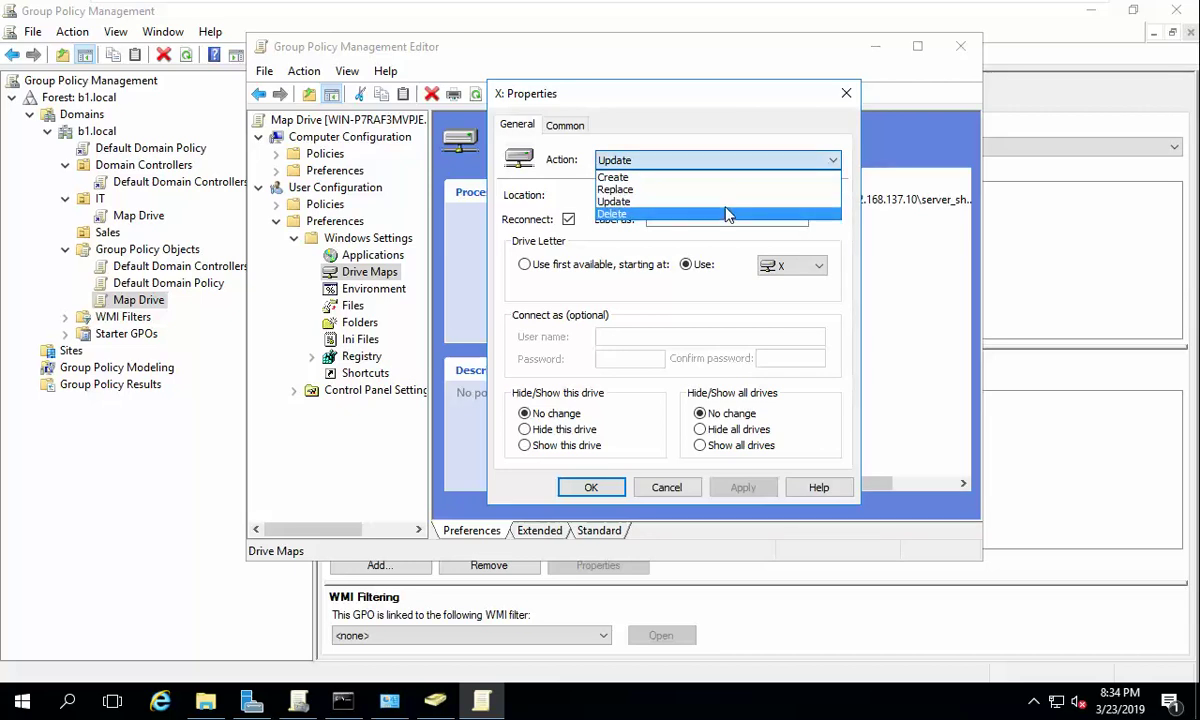
pyautogui.click(718, 178)
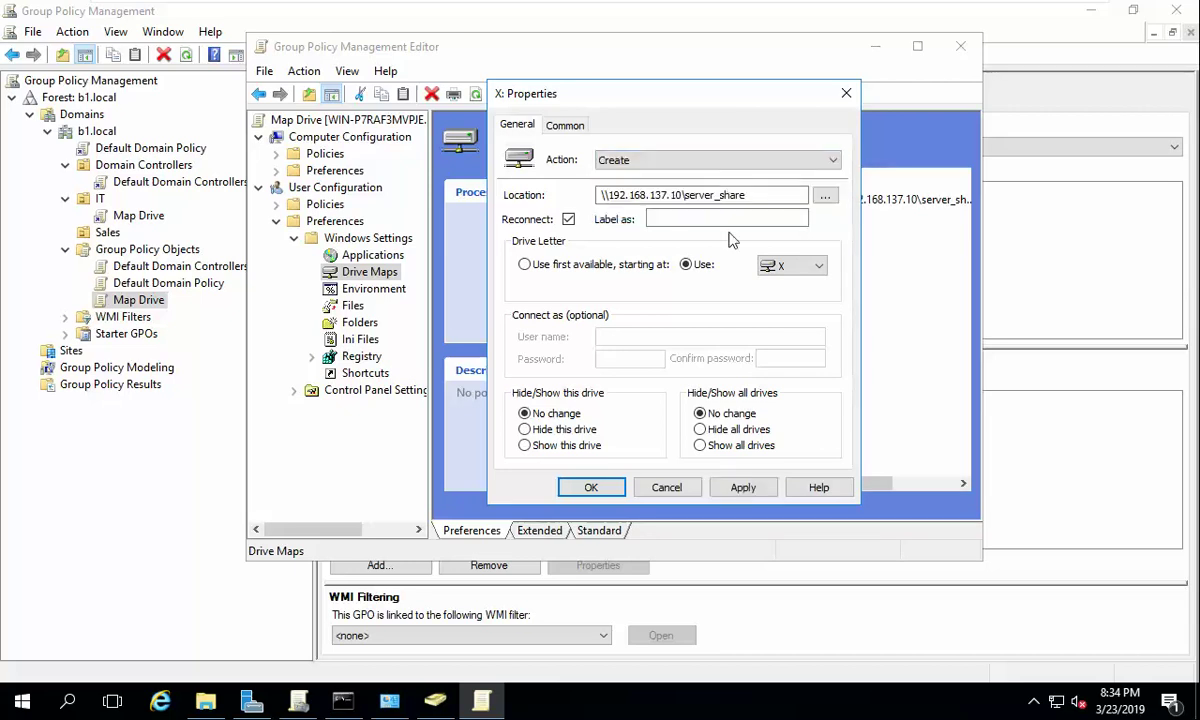
pyautogui.click(758, 487)
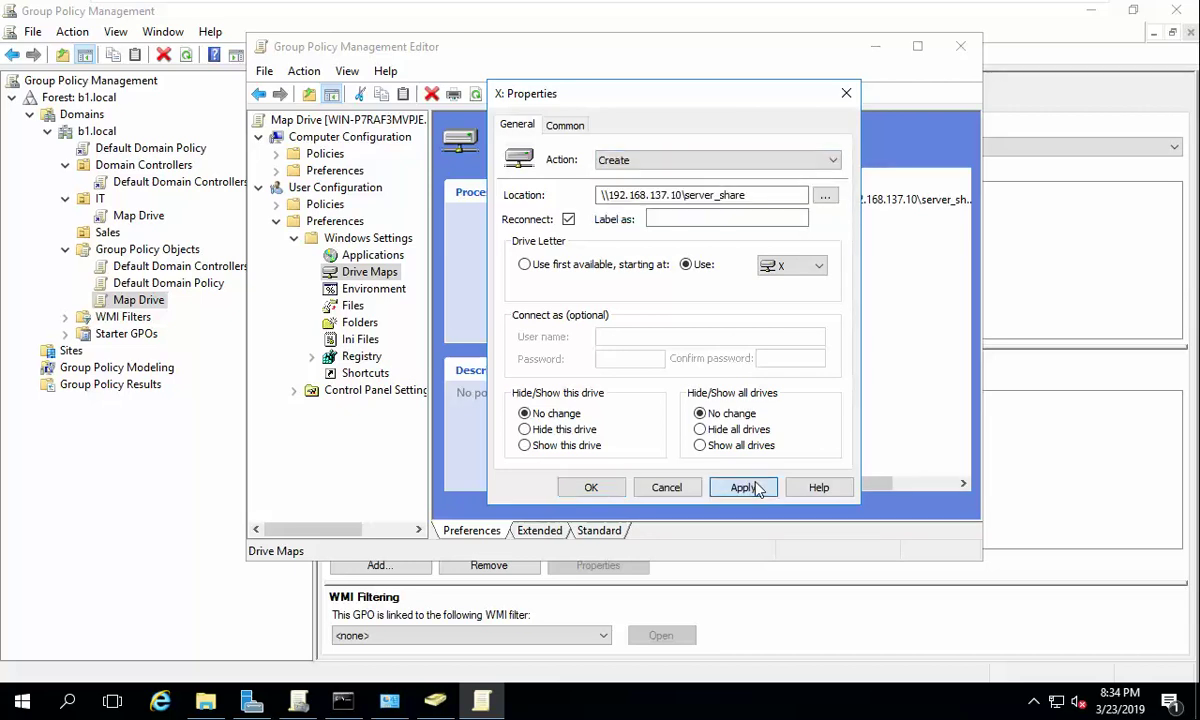
pyautogui.click(672, 160)
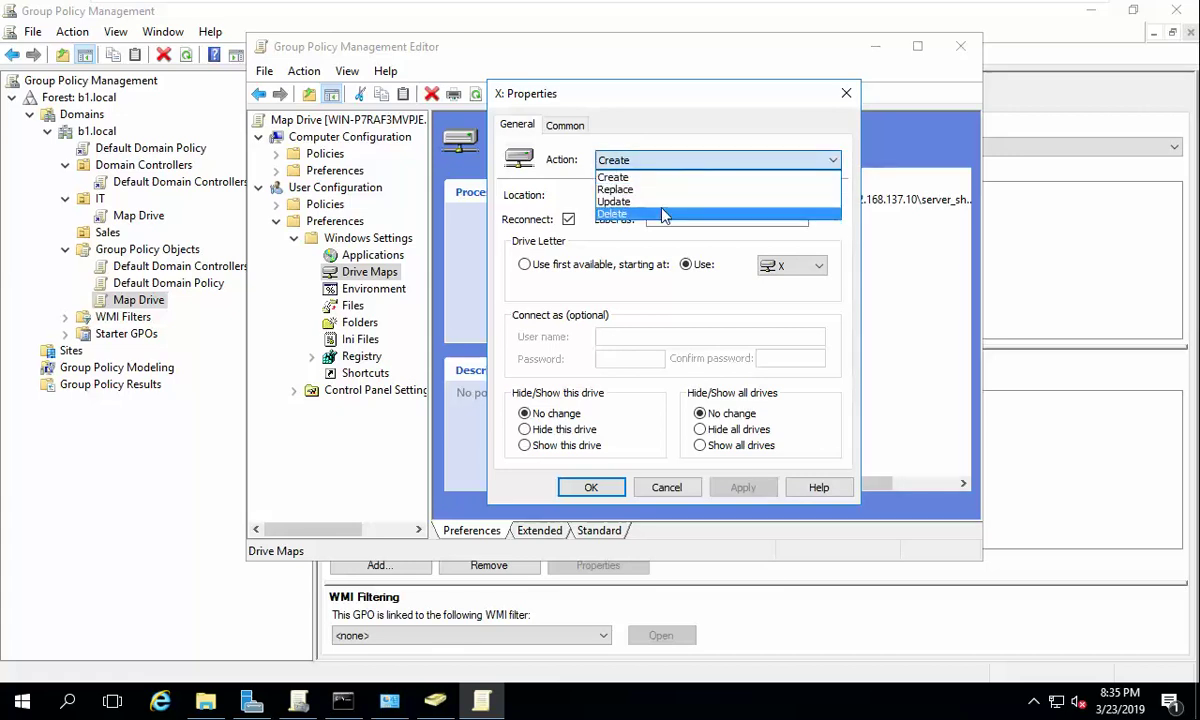
pyautogui.click(667, 213)
pyautogui.click(669, 162)
pyautogui.click(667, 203)
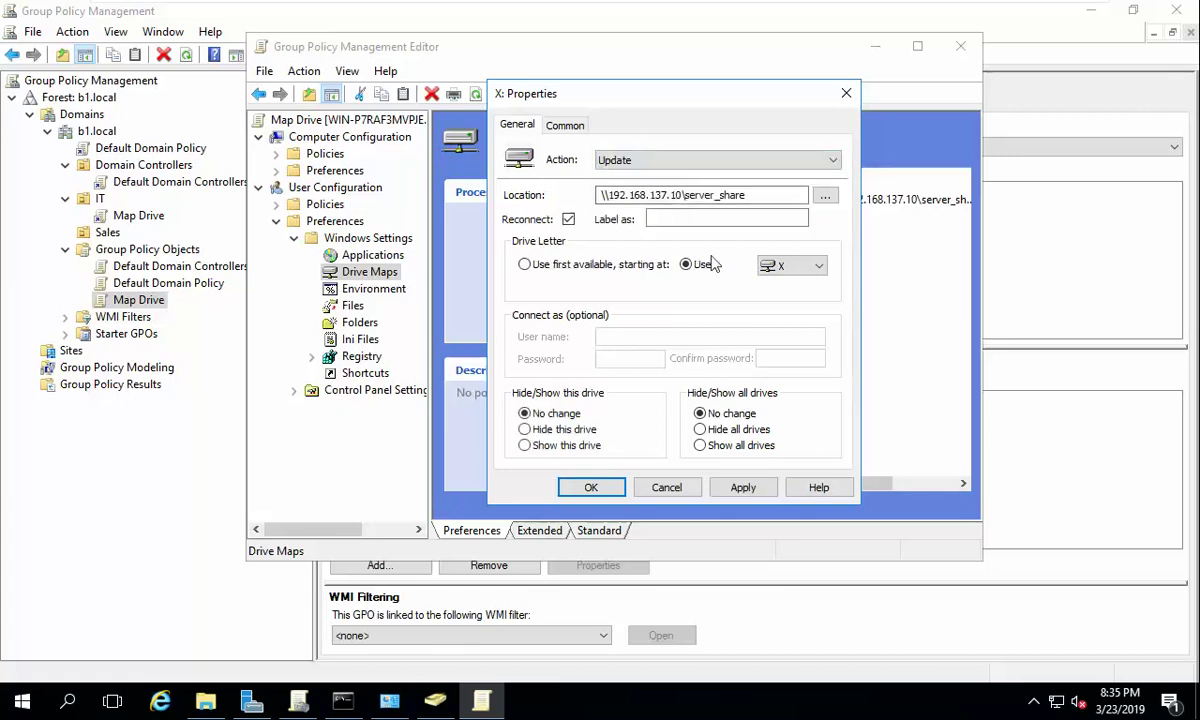
pyautogui.click(752, 487)
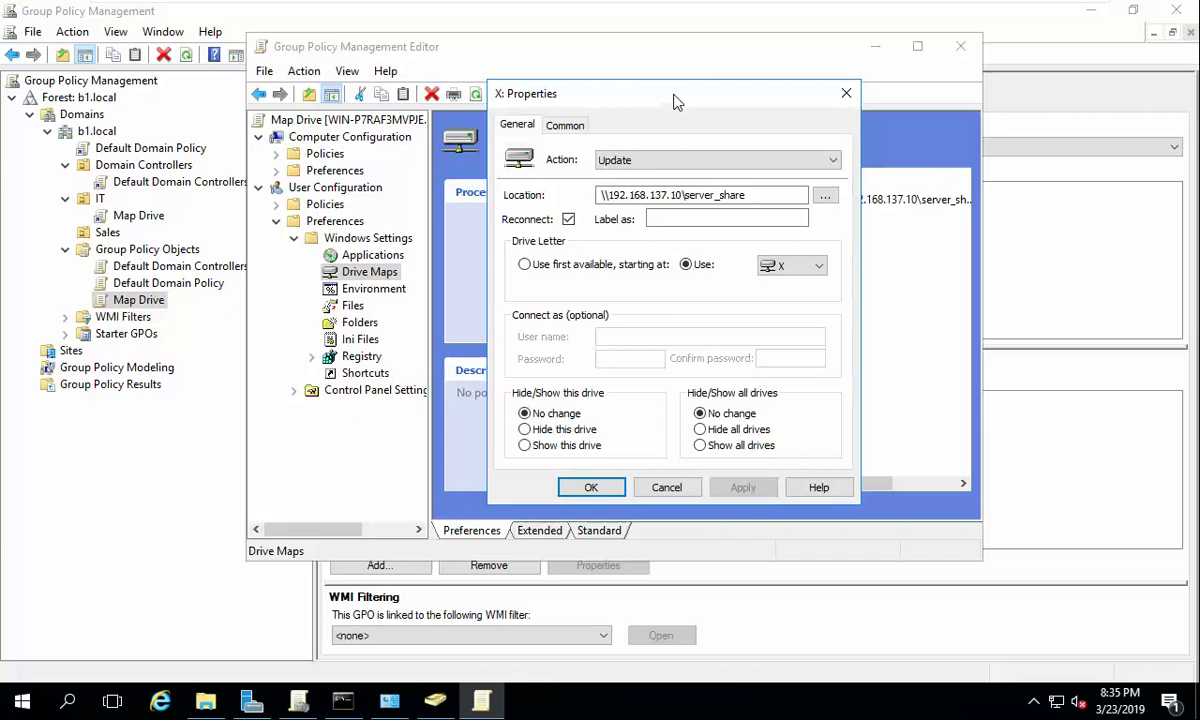
# - Set the X: drive mapping's action to Create, apply it and close its properties
pyautogui.moveTo(675, 99); pyautogui.dragTo(649, 268)
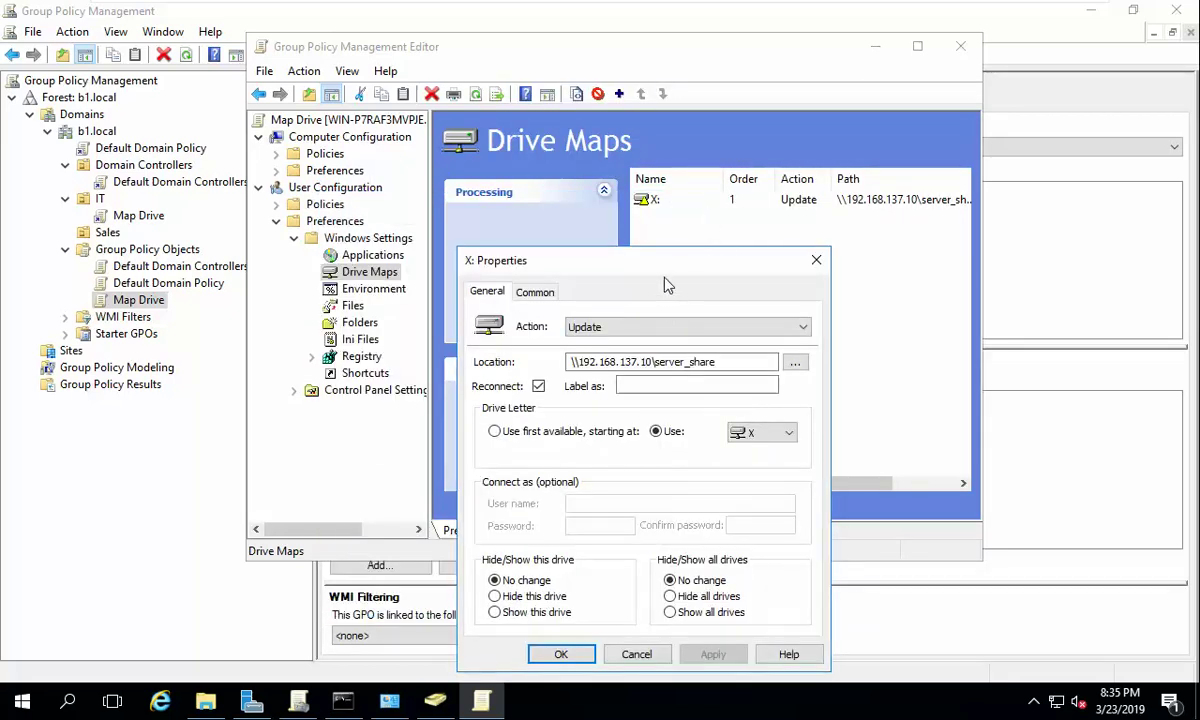
pyautogui.click(790, 328)
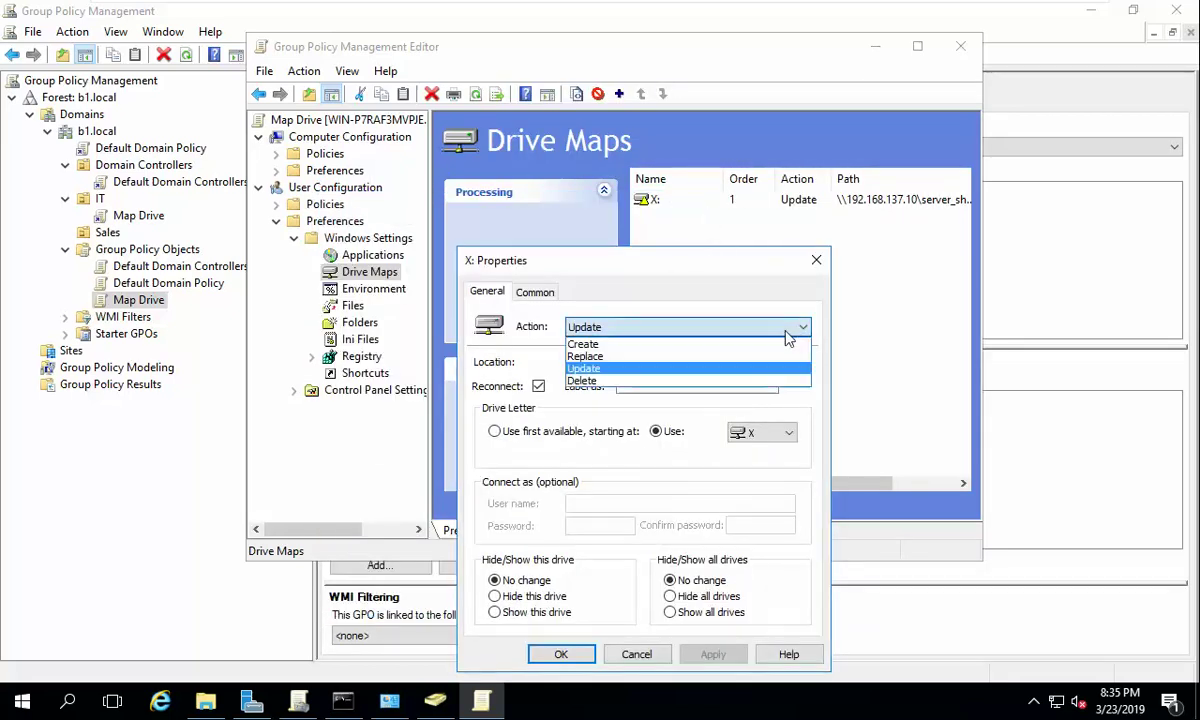
pyautogui.click(731, 343)
pyautogui.click(725, 656)
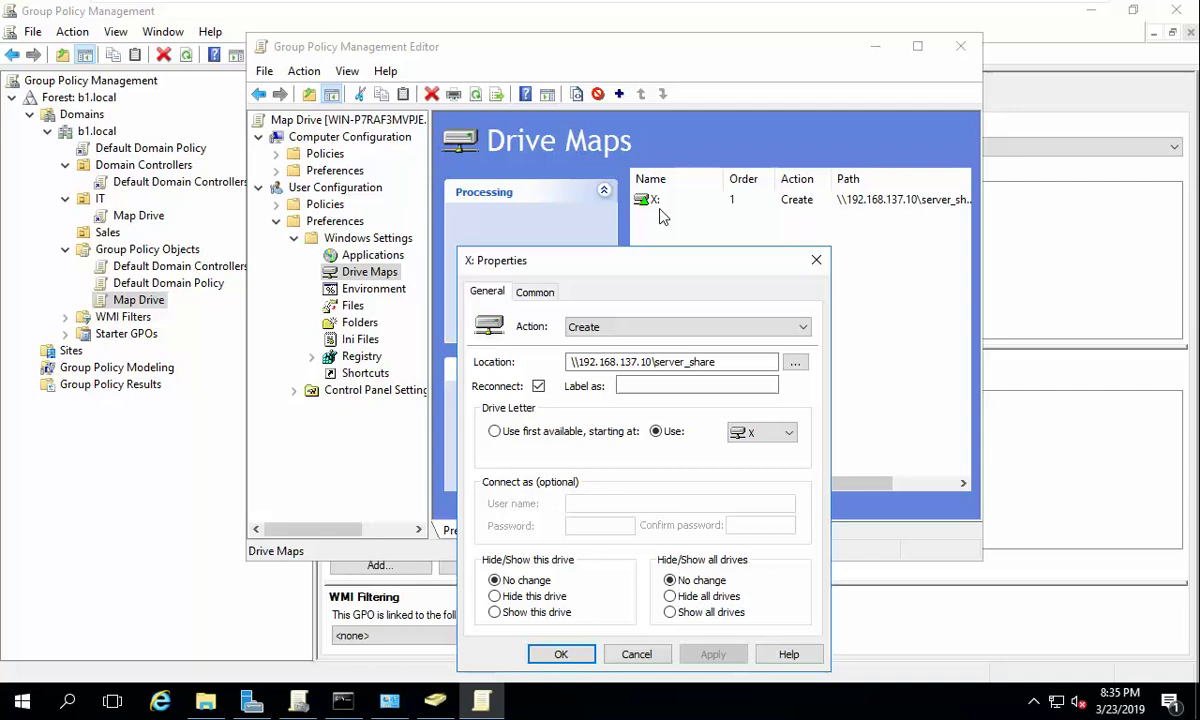
pyautogui.moveTo(662, 262); pyautogui.dragTo(425, 140)
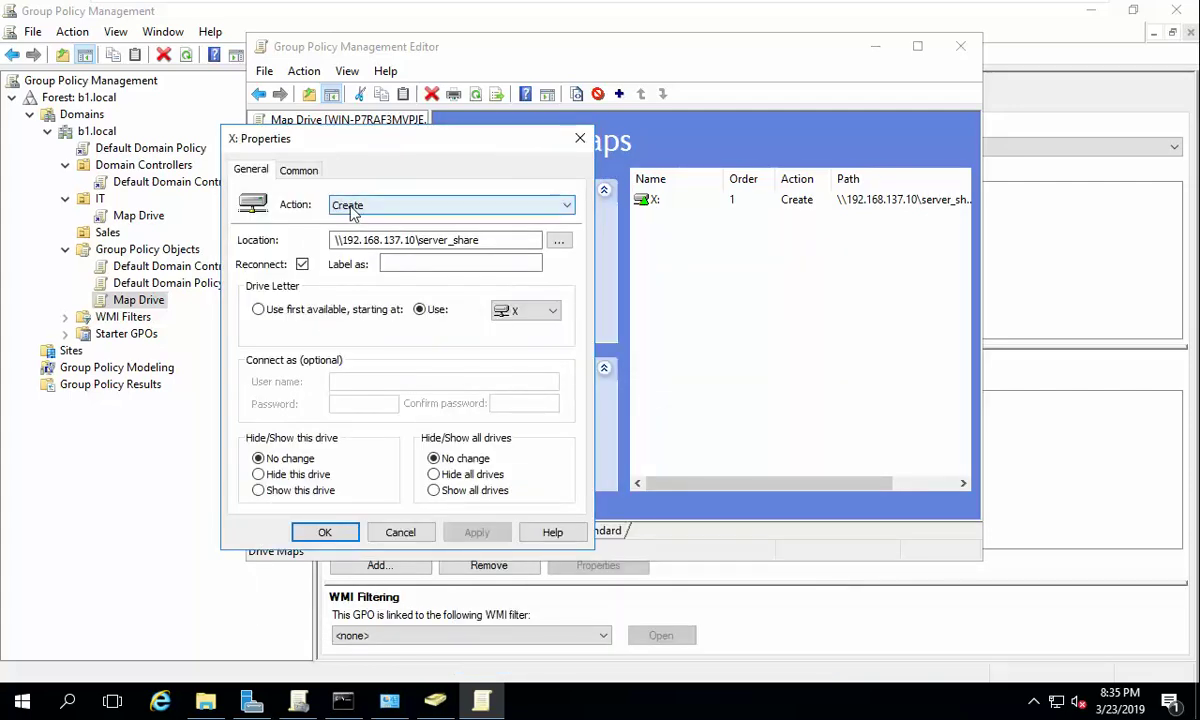
pyautogui.click(340, 532)
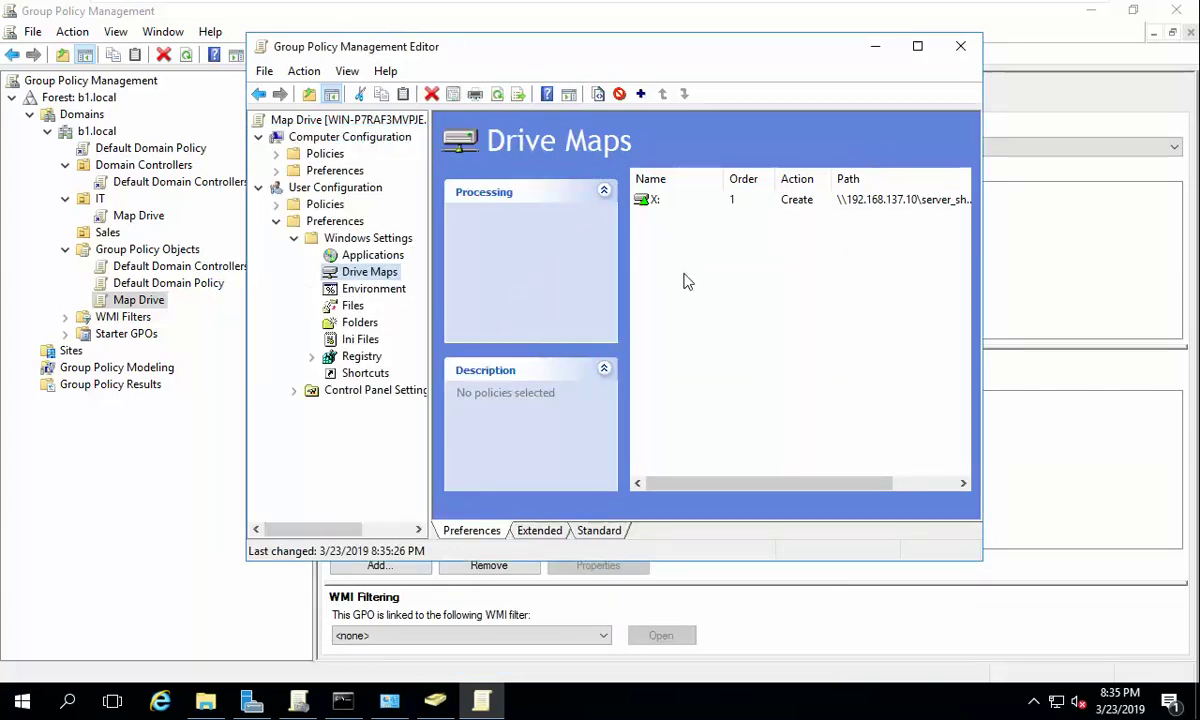
# - Maximize the policy editor, widen the Action and Path columns to check the X: mapping, and close the editor
pyautogui.click(917, 46)
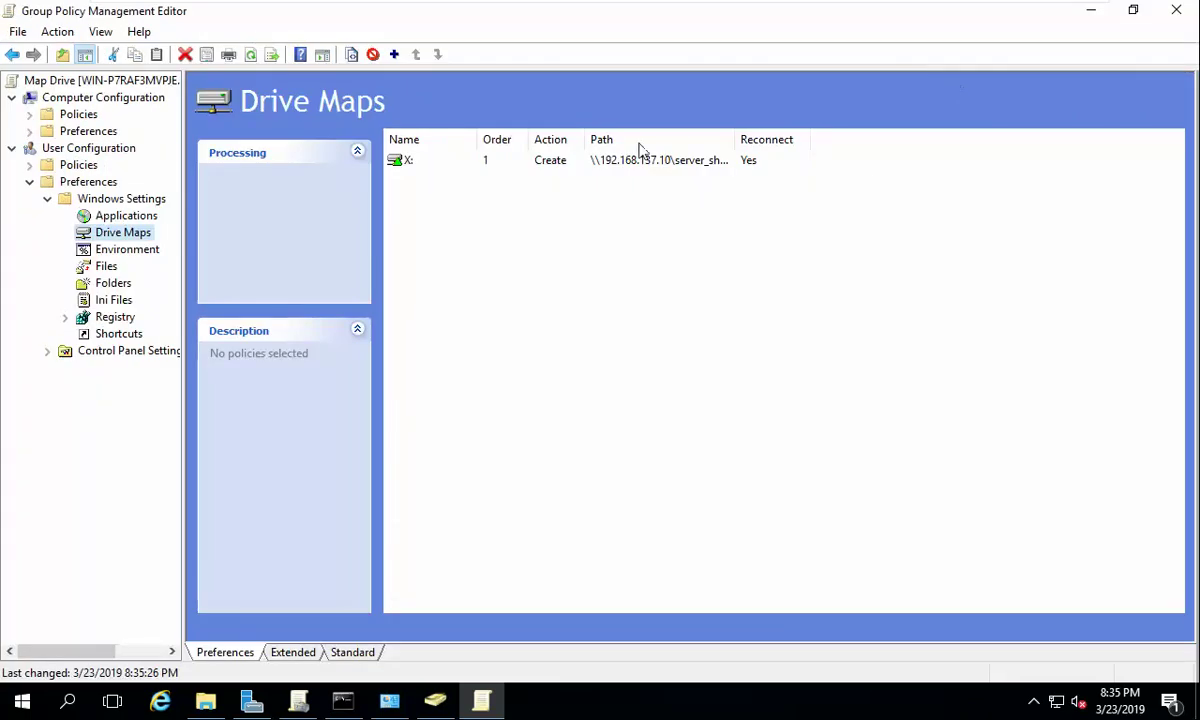
pyautogui.moveTo(586, 139); pyautogui.dragTo(637, 139)
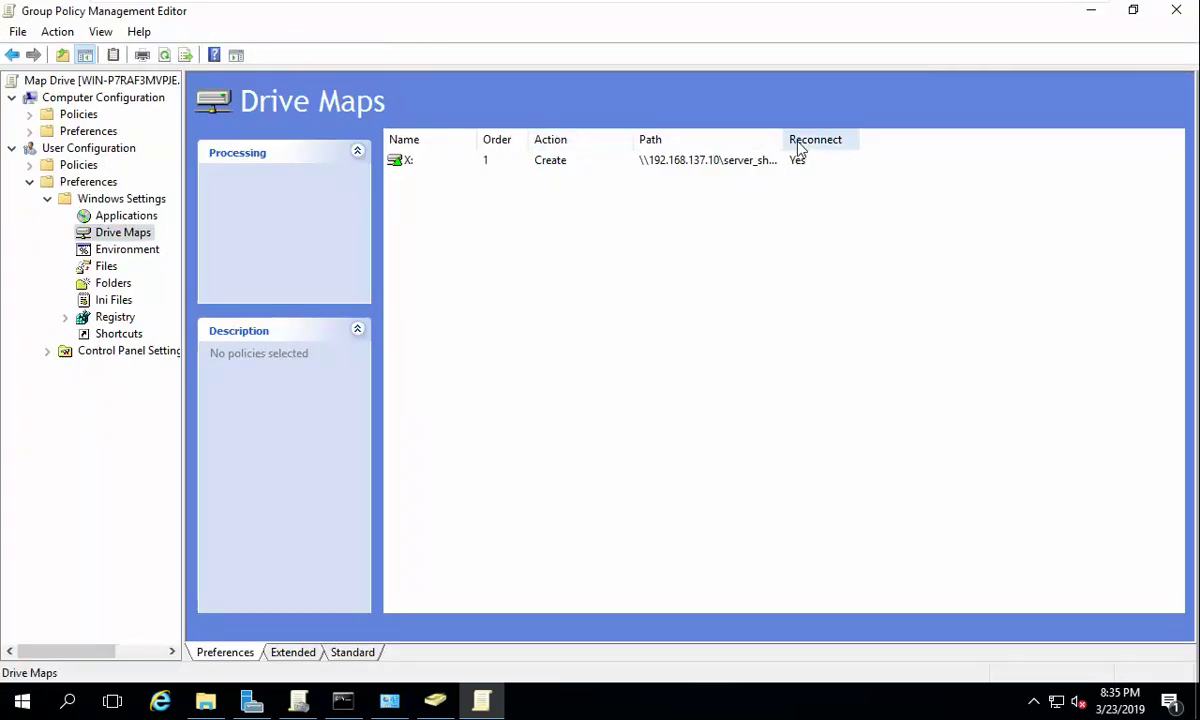
pyautogui.moveTo(785, 139); pyautogui.dragTo(854, 139)
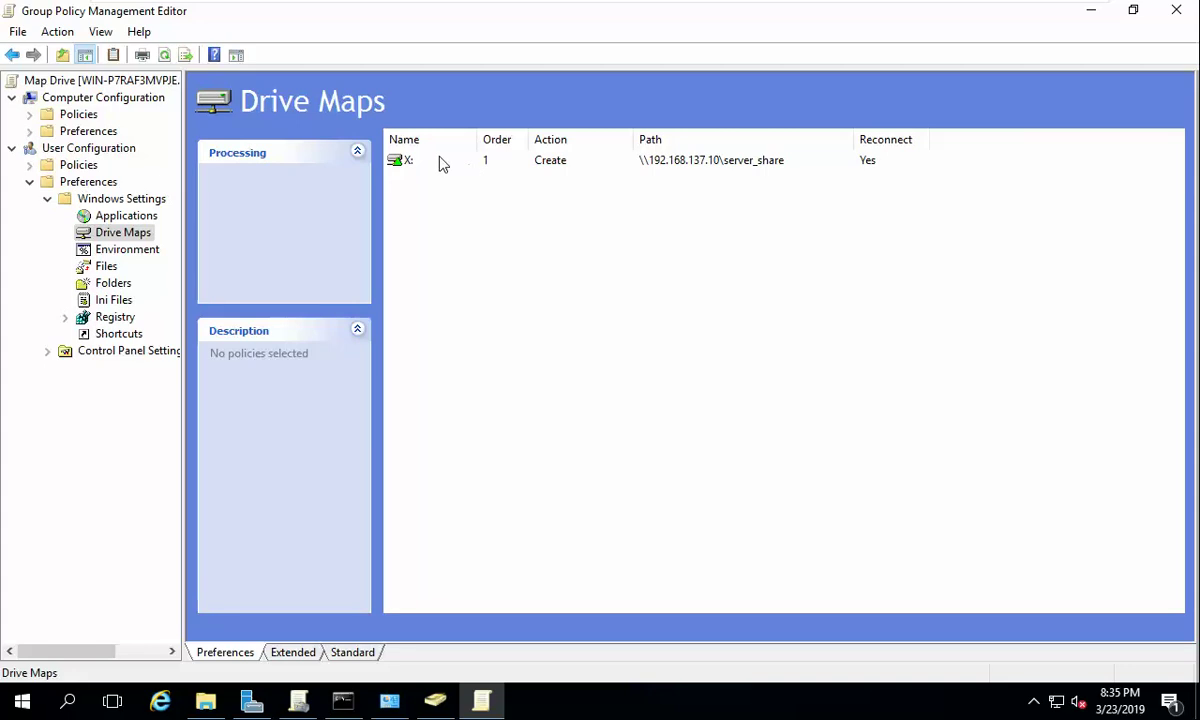
pyautogui.click(1174, 12)
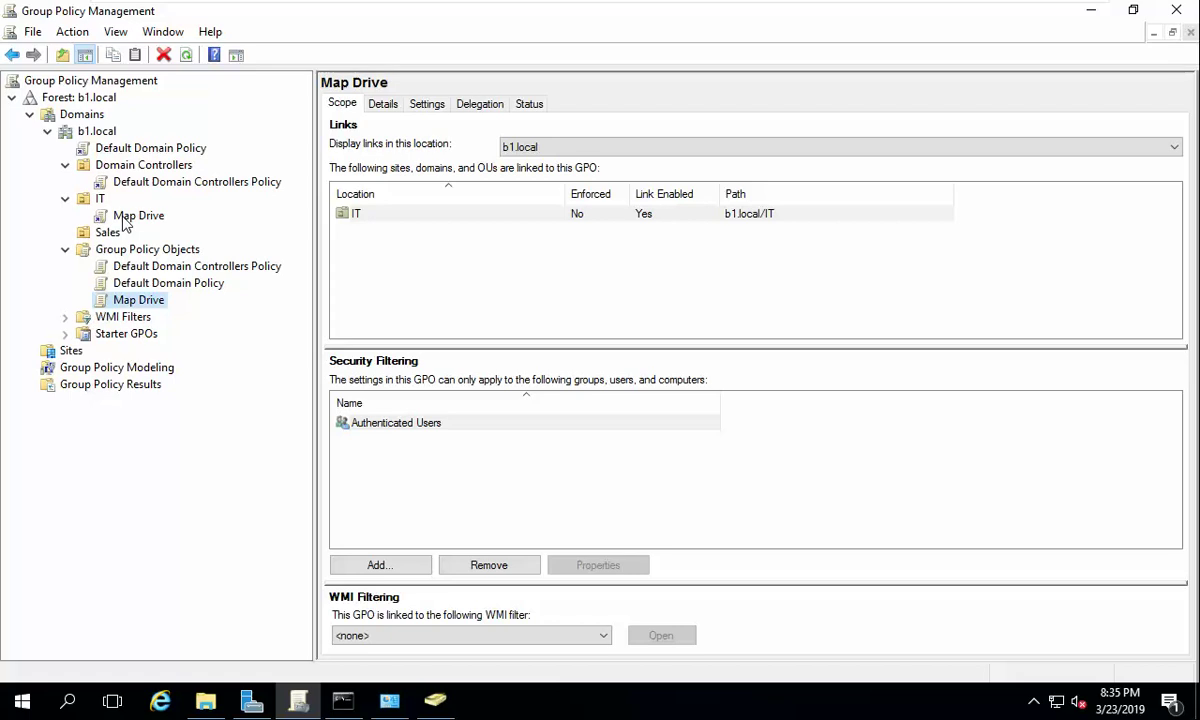
# - Run gpupdate /force in the server's open Command Prompt to refresh the computer and user policies
pyautogui.moveTo(715, 20)
pyautogui.click(343, 703)
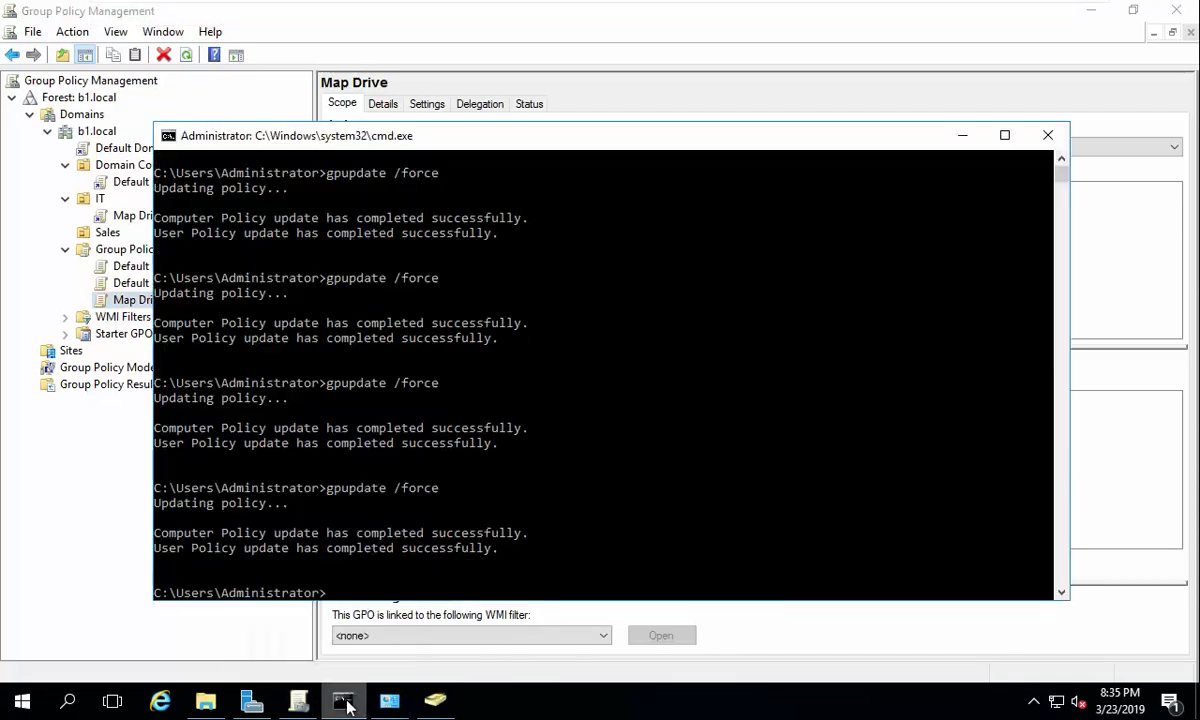
pyautogui.press('Up')
pyautogui.press('Return')
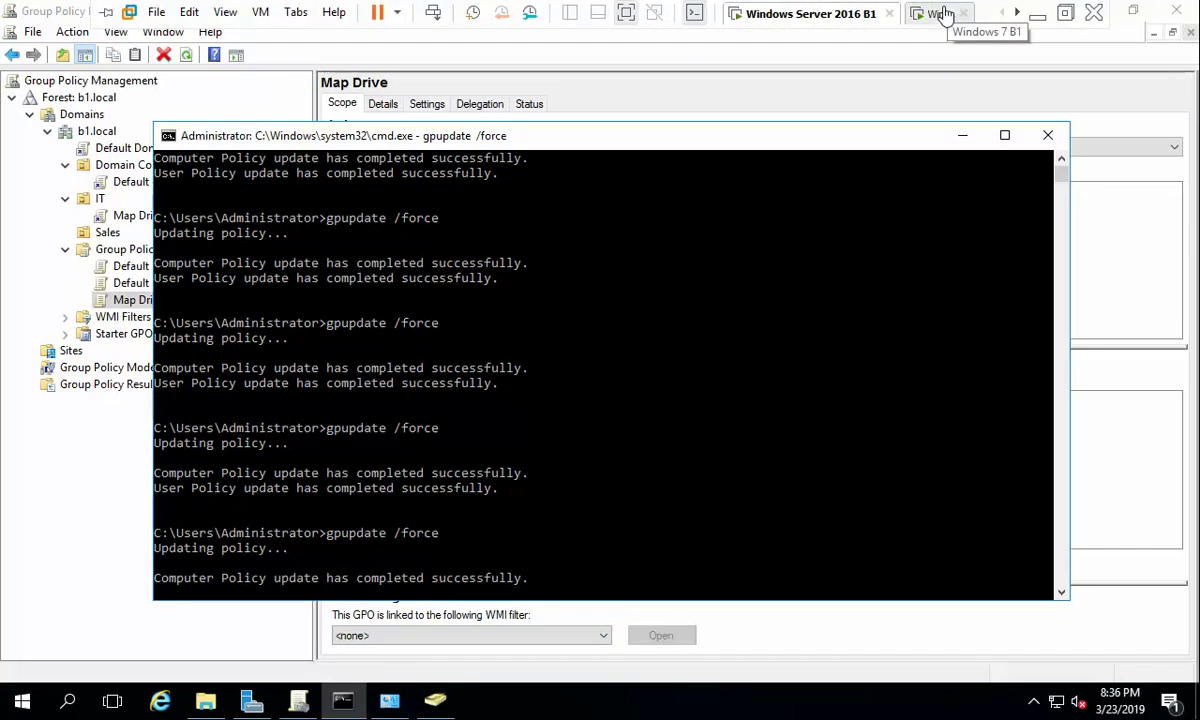
# - Switch to the Windows 7 B1 virtual machine and log off the current domain user
pyautogui.click(945, 16)
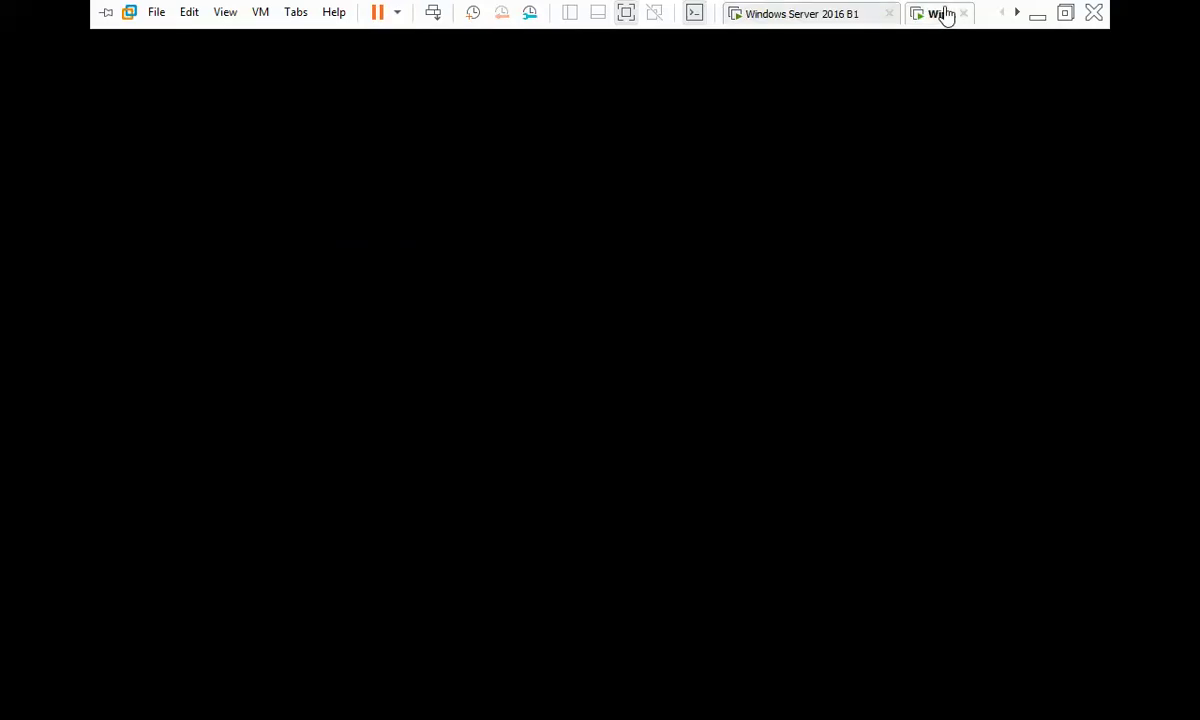
pyautogui.click(830, 16)
pyautogui.click(945, 16)
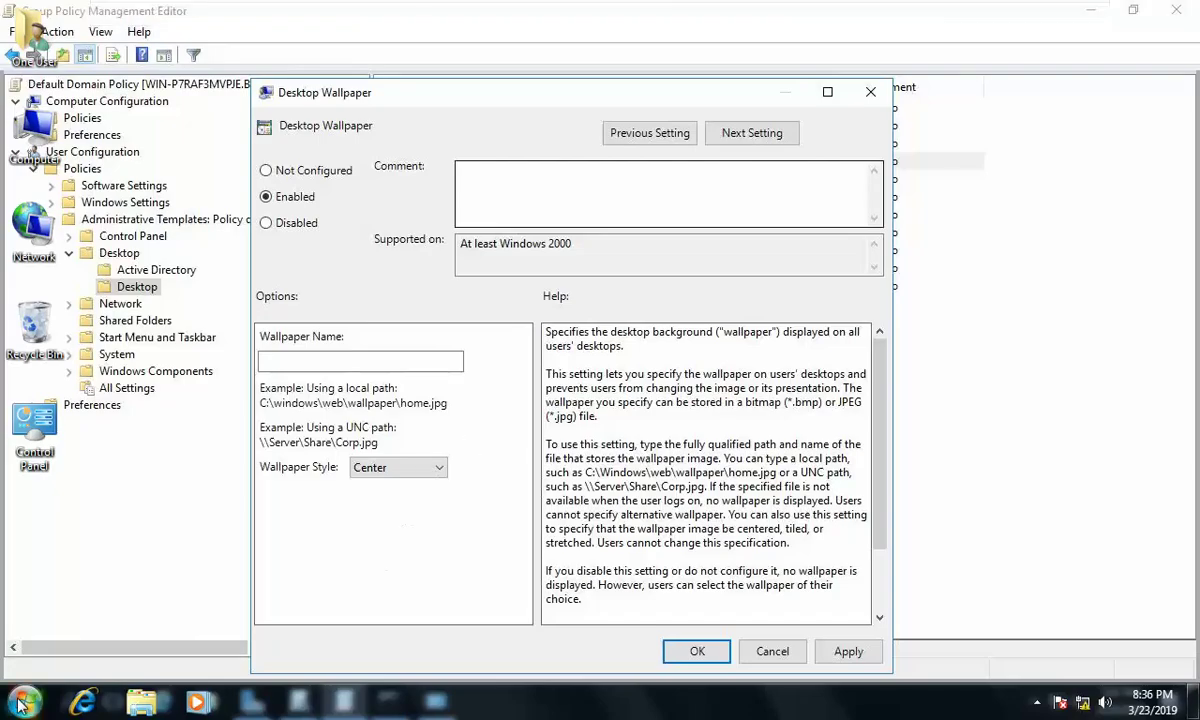
pyautogui.click(22, 705)
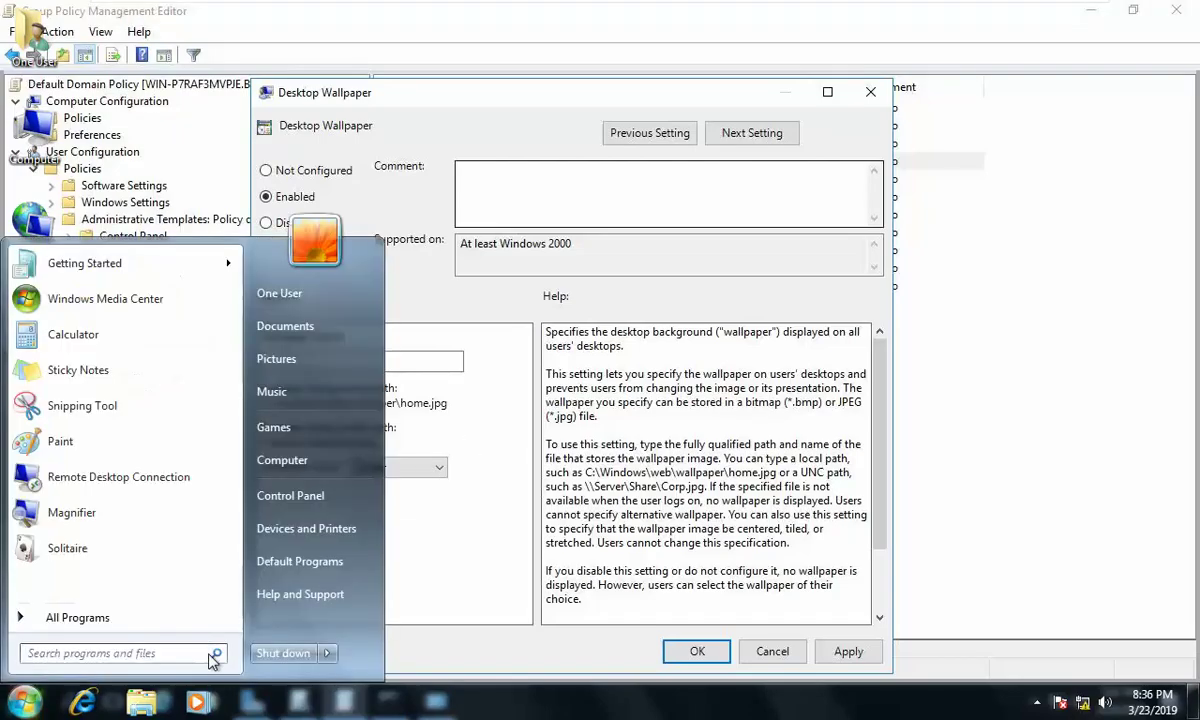
pyautogui.moveTo(326, 653)
pyautogui.click(470, 560)
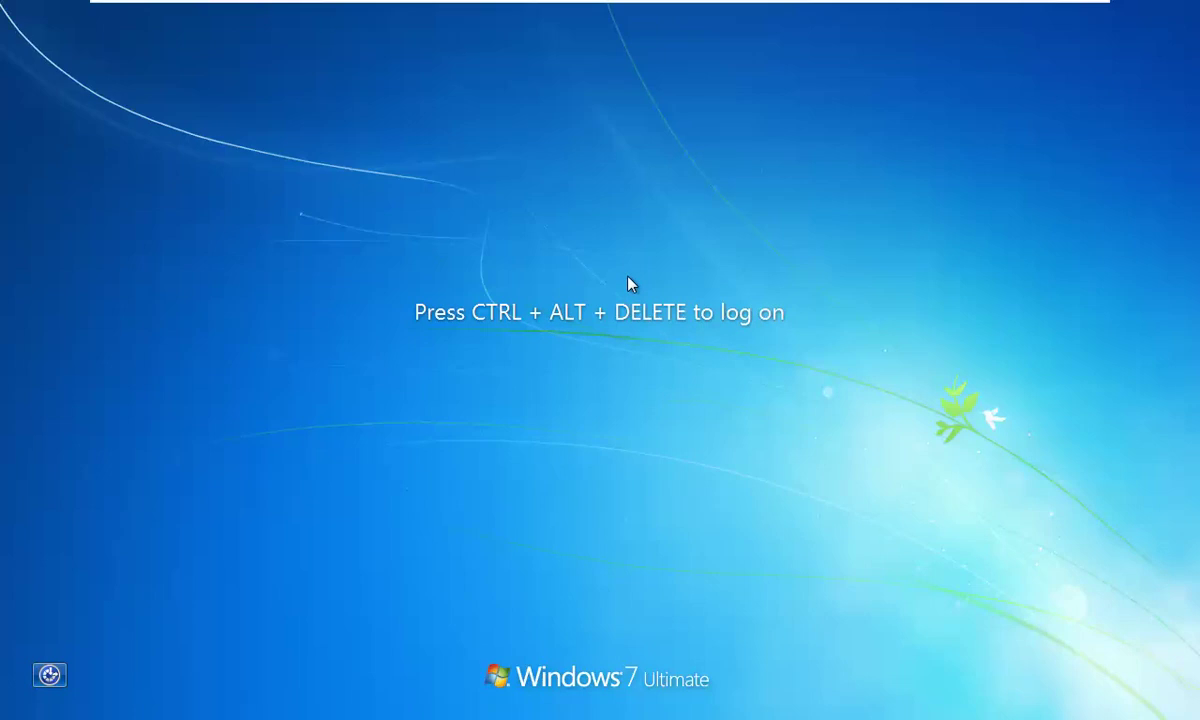
# - Log back on to the Windows 7 client as the same domain user by entering the account password
pyautogui.hotkey('ctrl', 'alt', 'Delete')
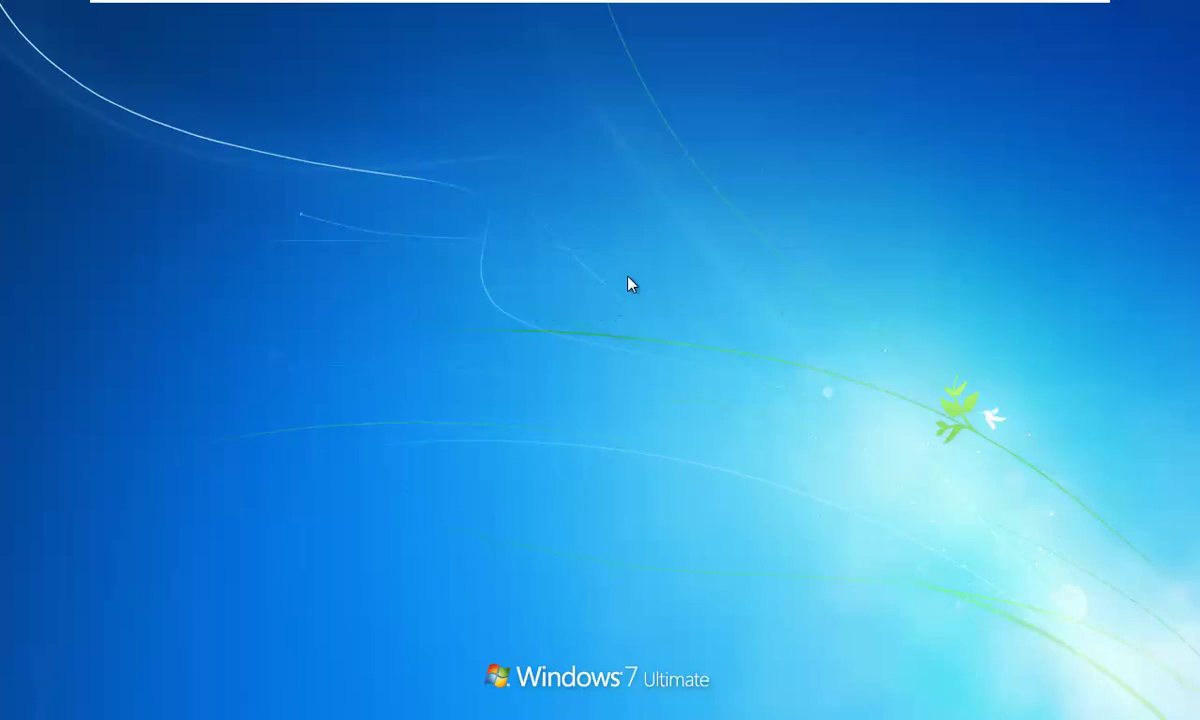
pyautogui.write('aa')
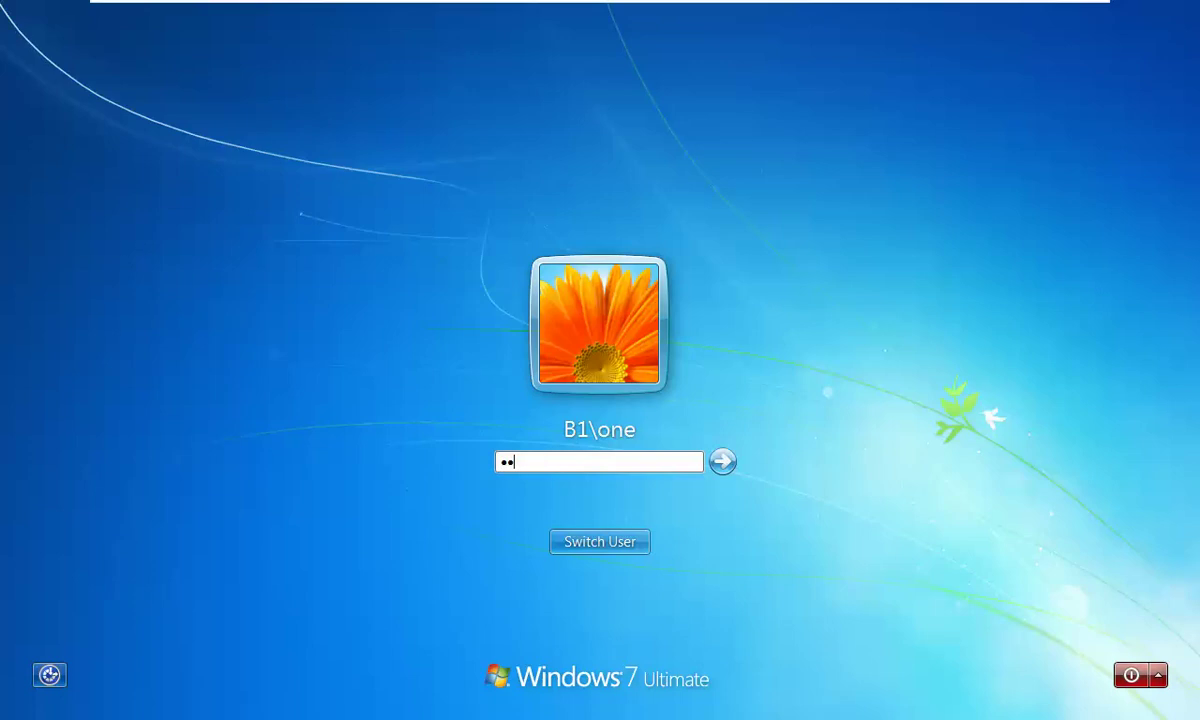
pyautogui.press('Return')
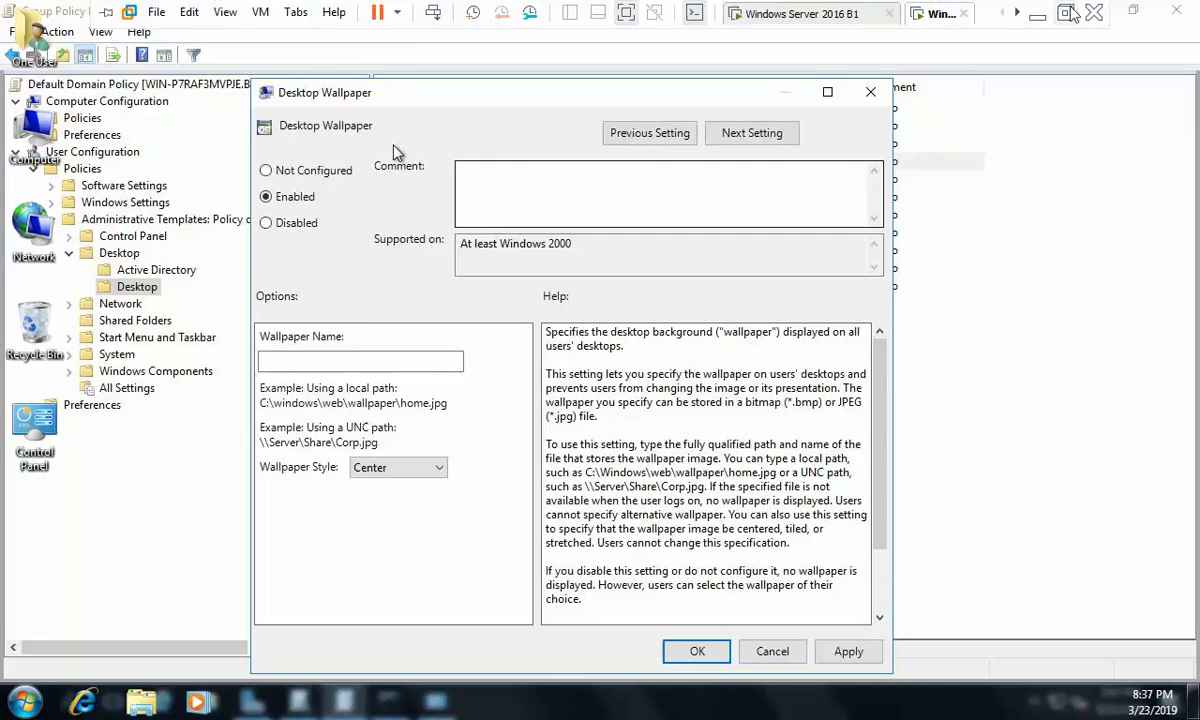
# - Leave full screen, inspect the client's network drives and the Map Network Drive dialog without mapping anything, and return to the Windows Server 2016 B1 machine
pyautogui.click(1067, 13)
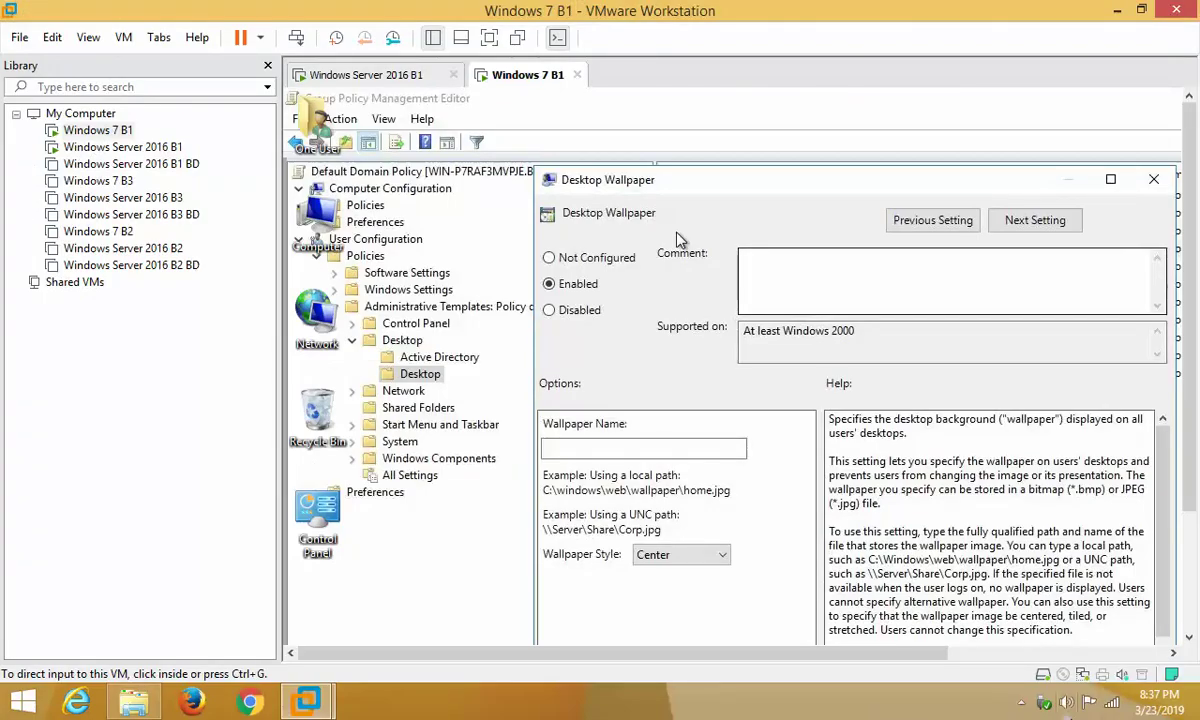
pyautogui.click(1024, 702)
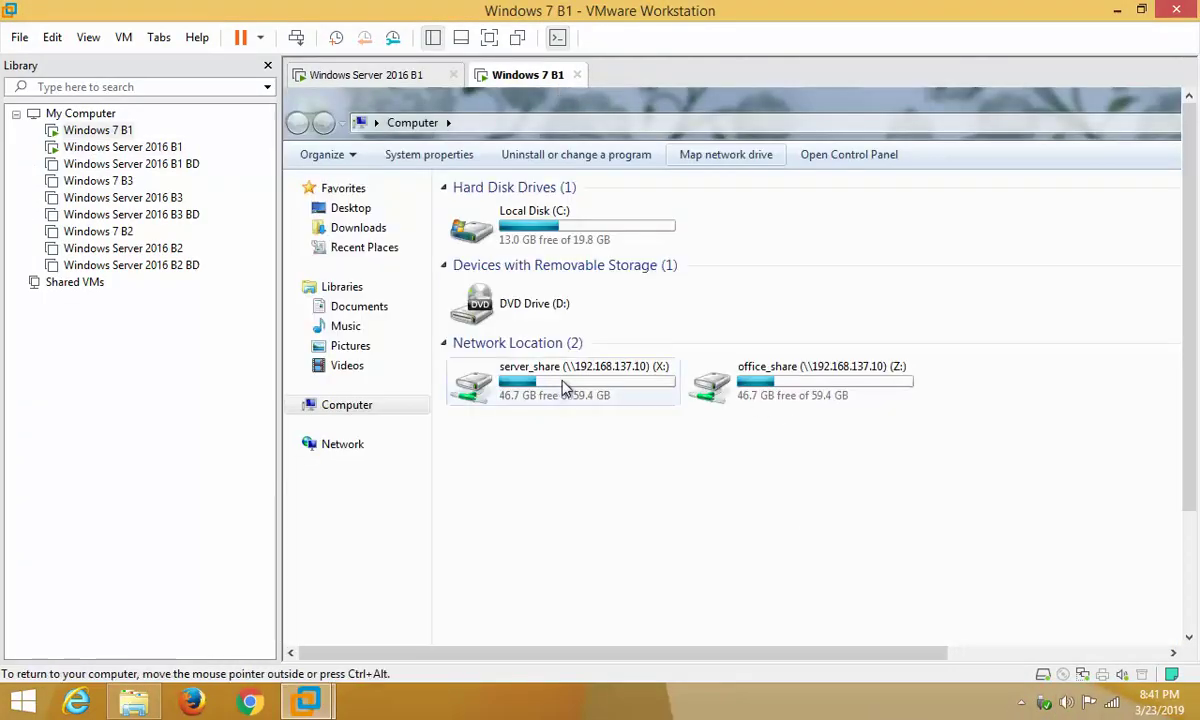
pyautogui.click(730, 383)
pyautogui.click(810, 156)
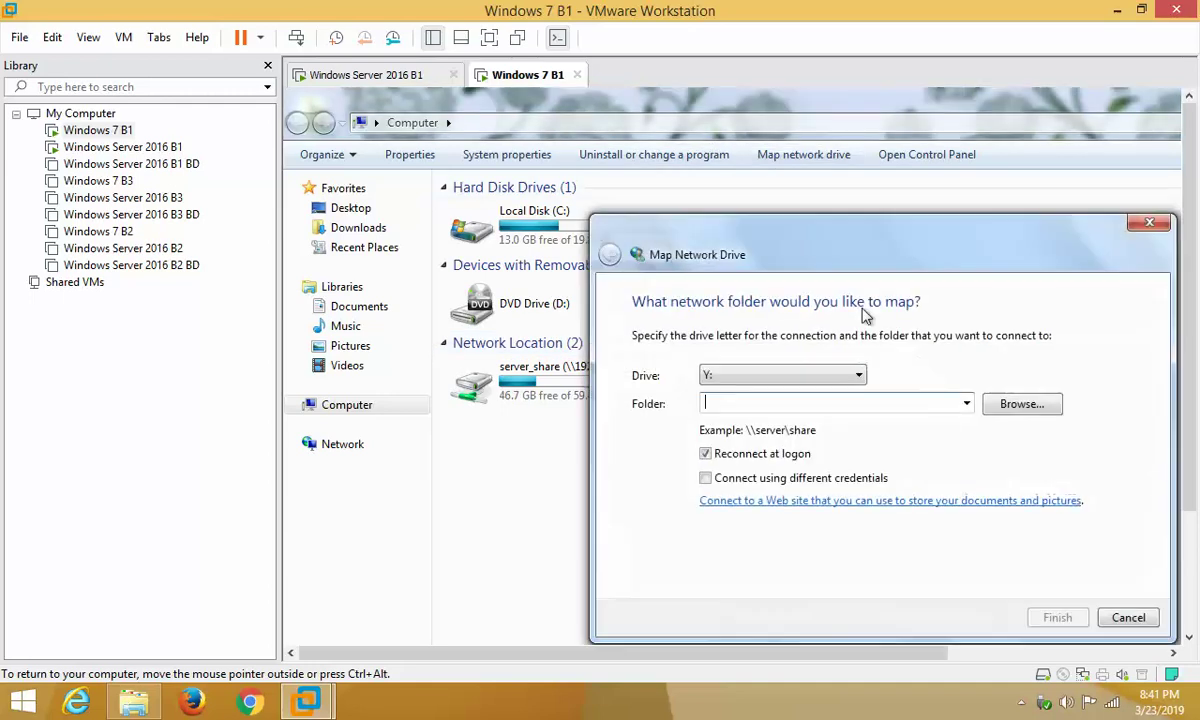
pyautogui.click(1128, 618)
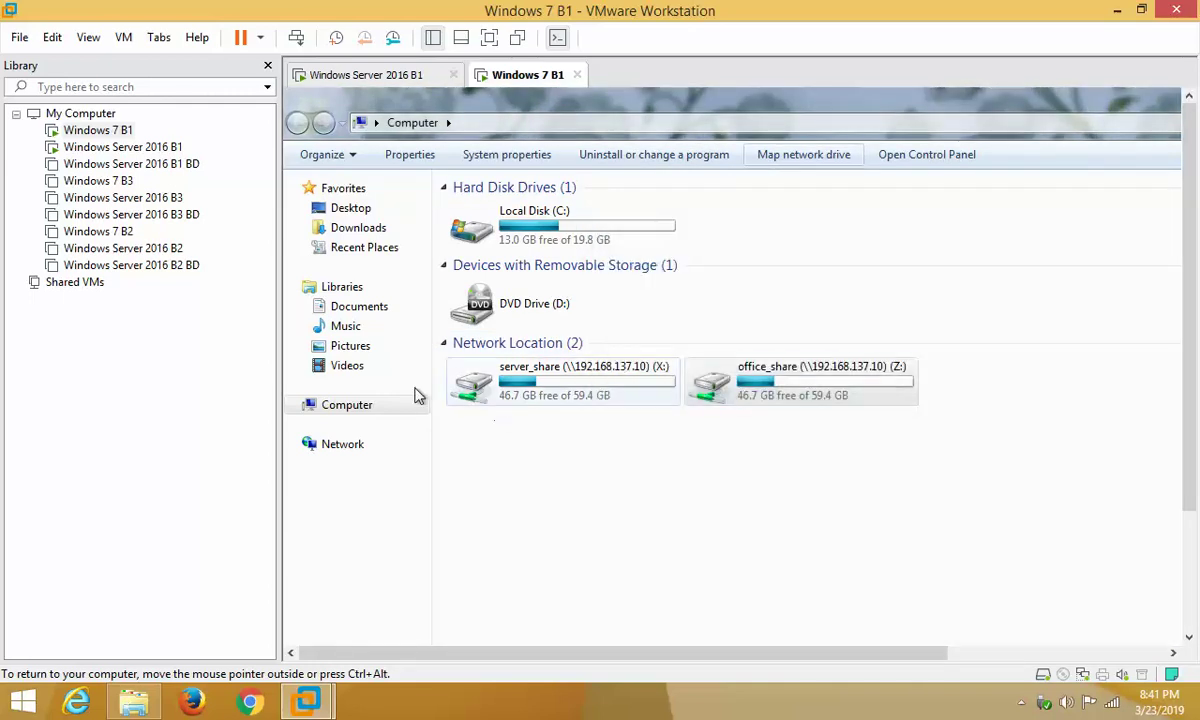
pyautogui.click(384, 82)
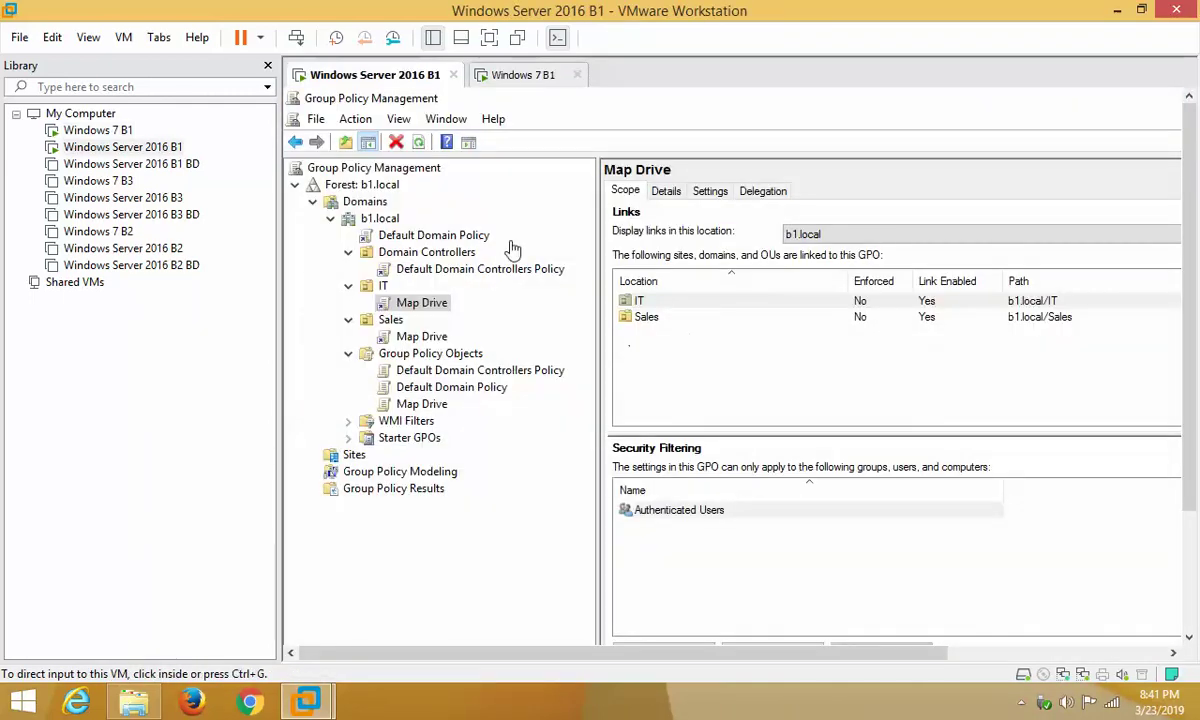